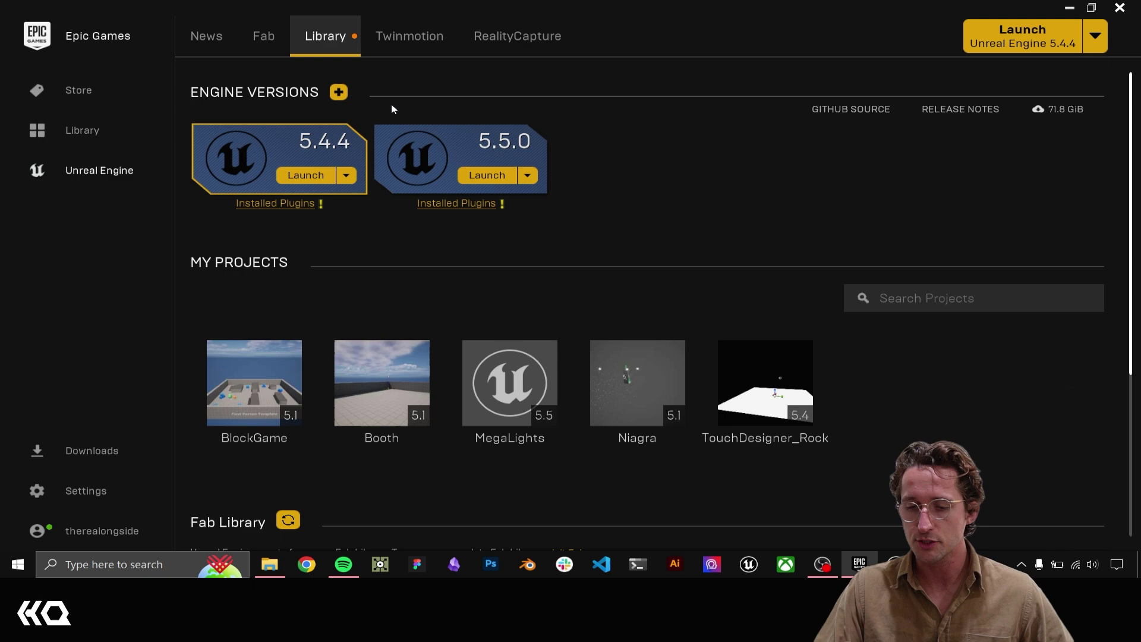
- Add another engine version slot and browse the list of installable Unreal Engine versions
left_click(338, 91)
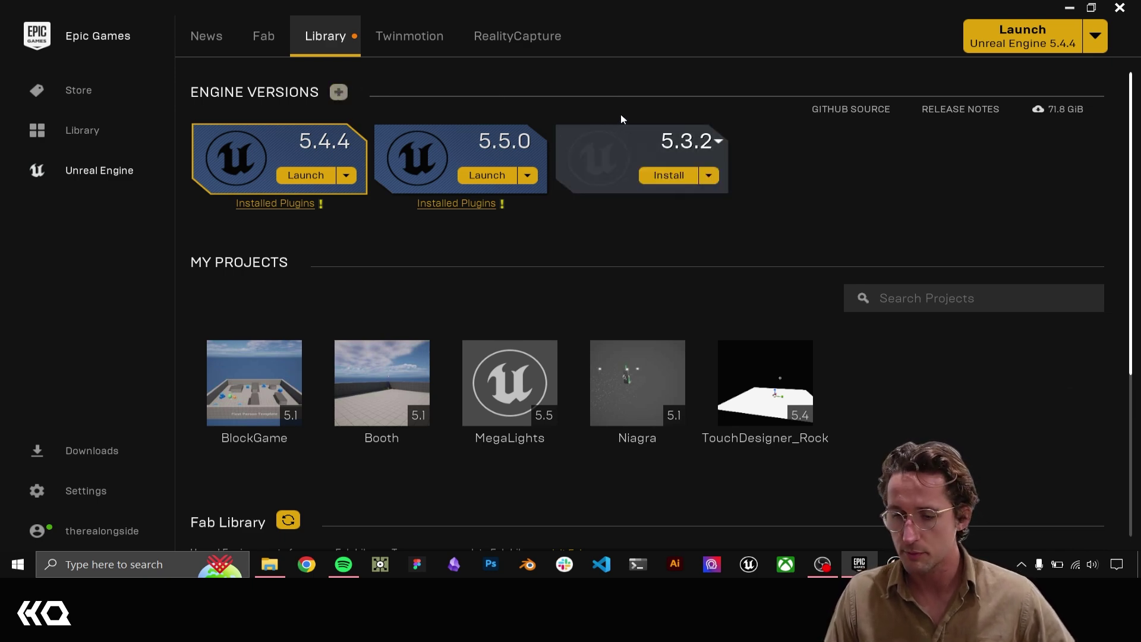
left_click(718, 141)
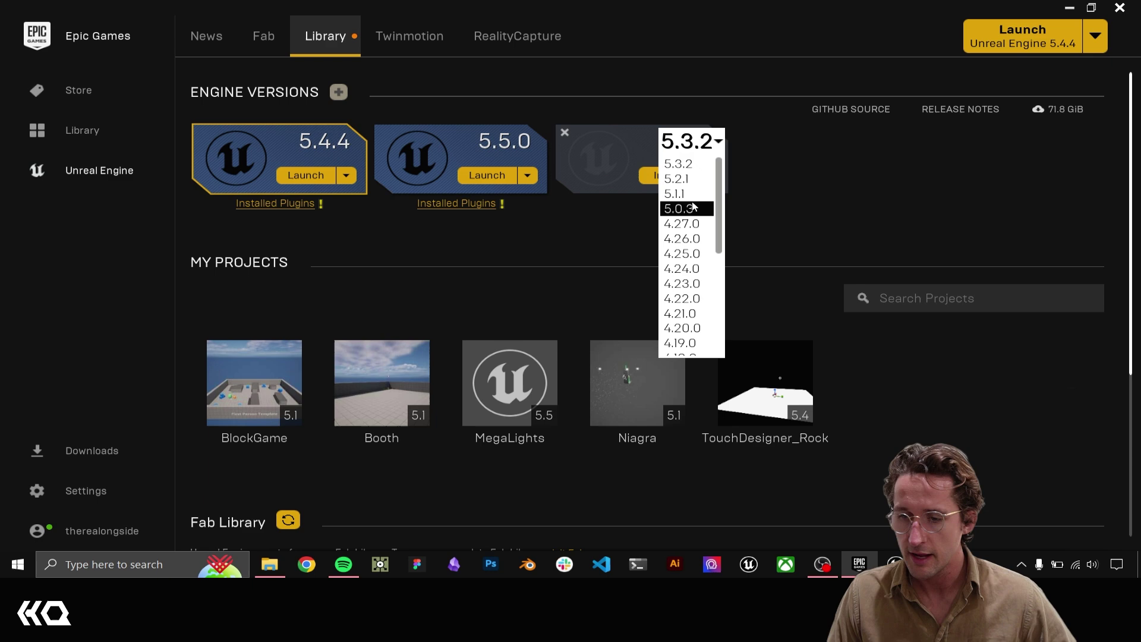
scroll(679, 192, "down", 5)
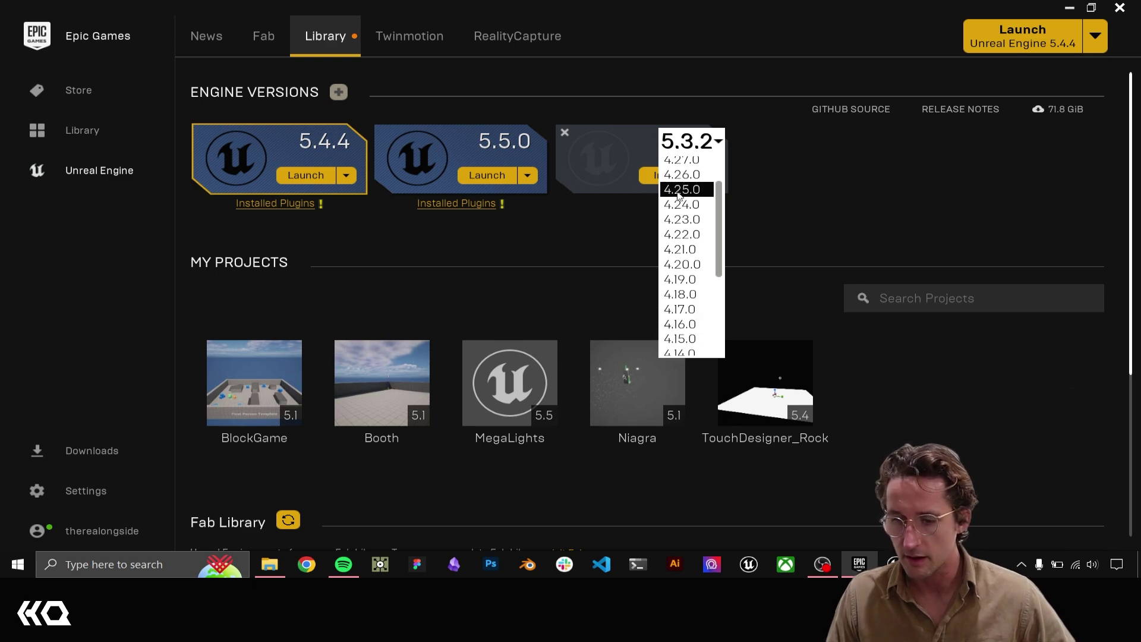
scroll(679, 192, "up", 5)
left_click(815, 162)
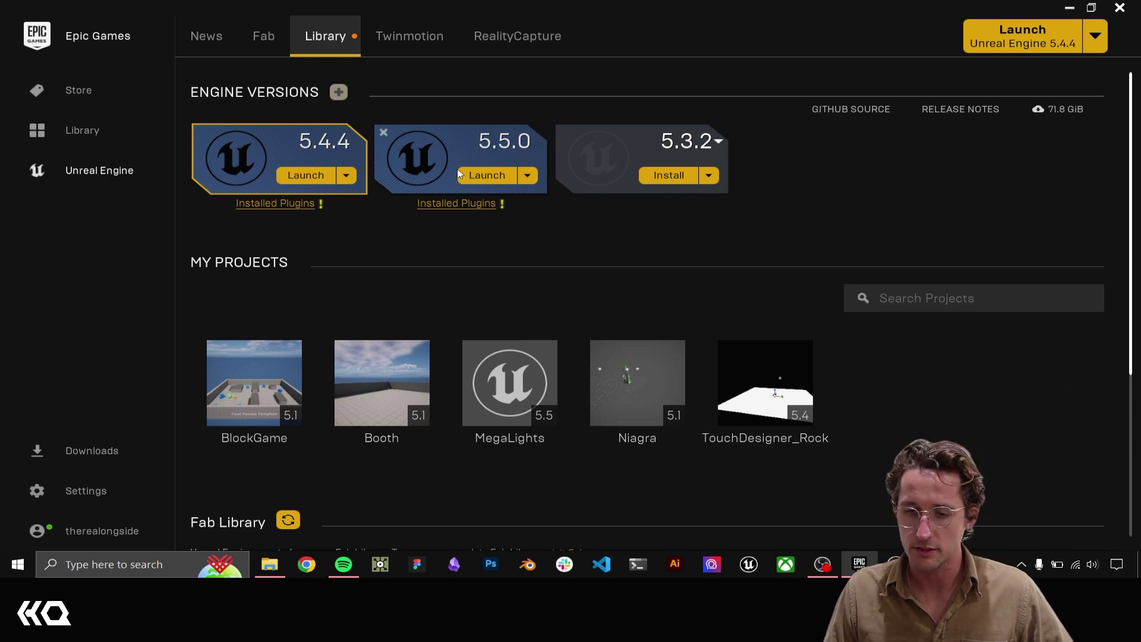
- Launch Unreal Engine 5.5.0 and create a project named MegaLights from the Third Person games template
left_click(484, 176)
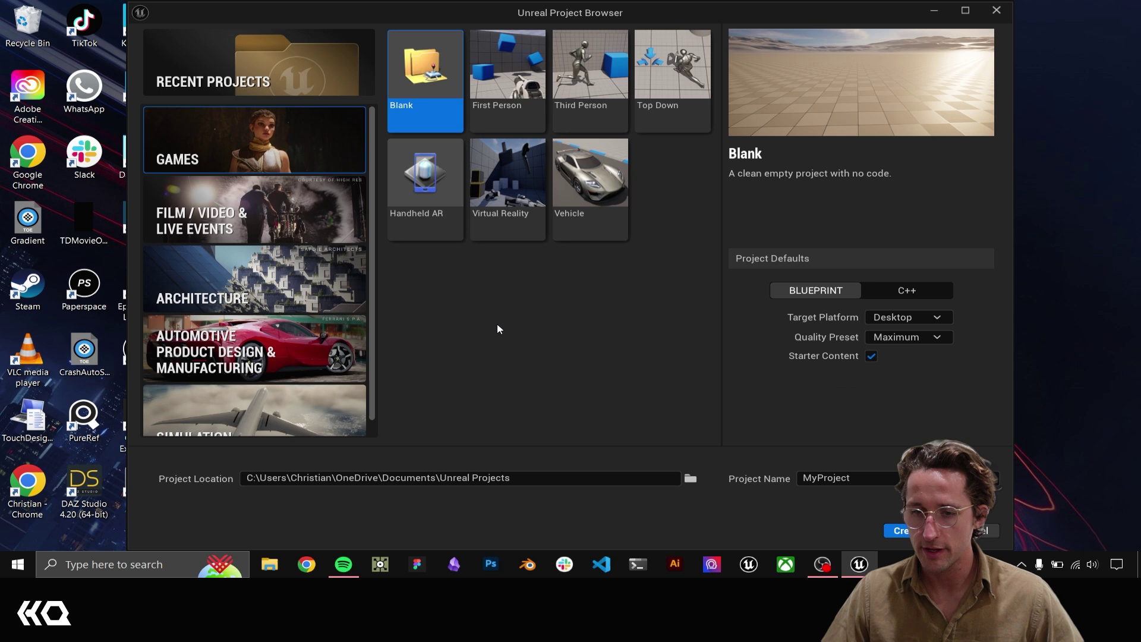
left_click(589, 83)
left_click(872, 481)
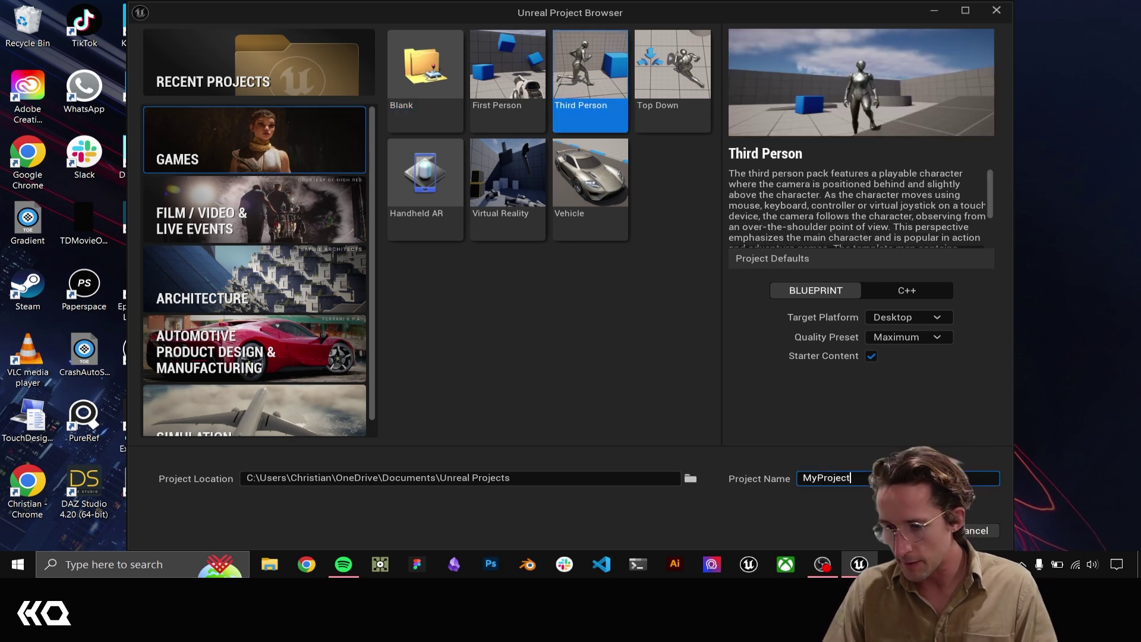
key("ctrl+a")
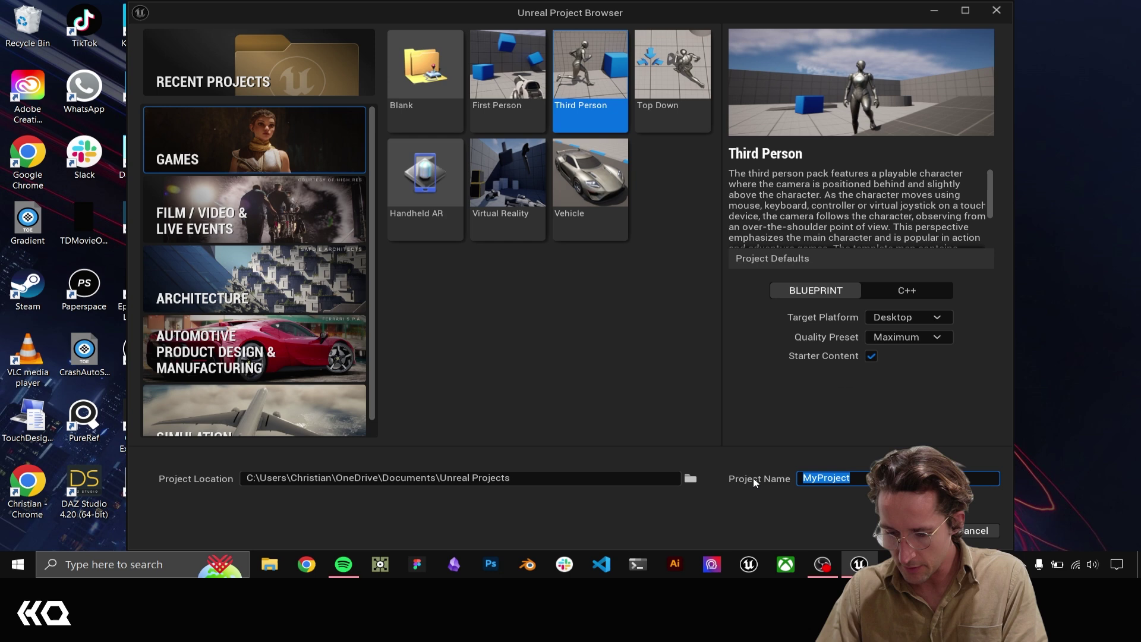
type("MegaLights")
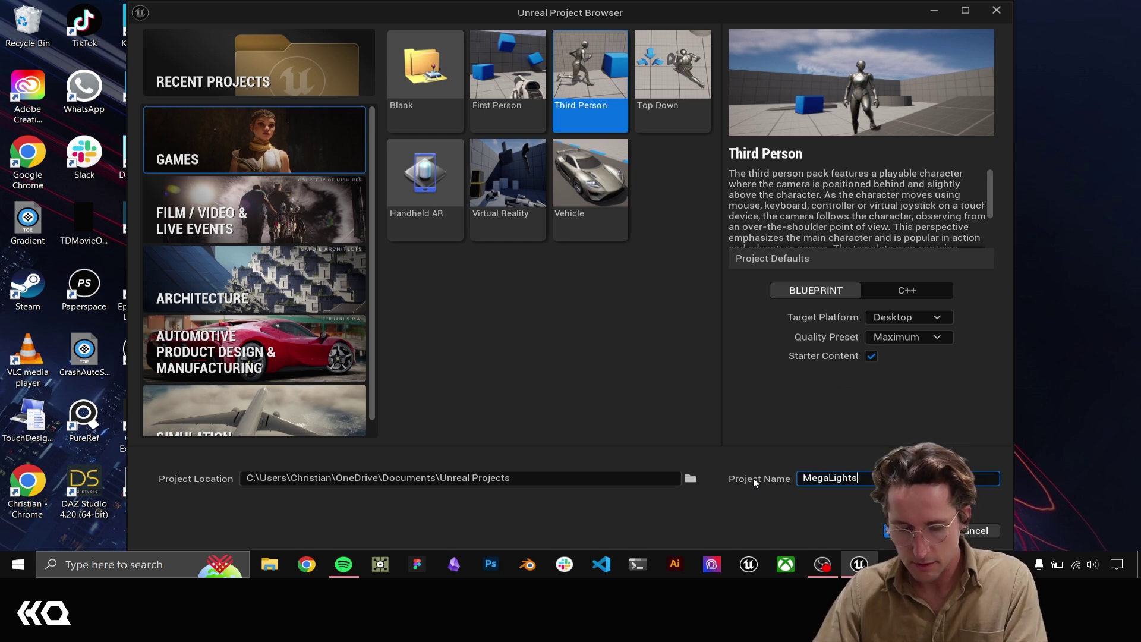
key("Return")
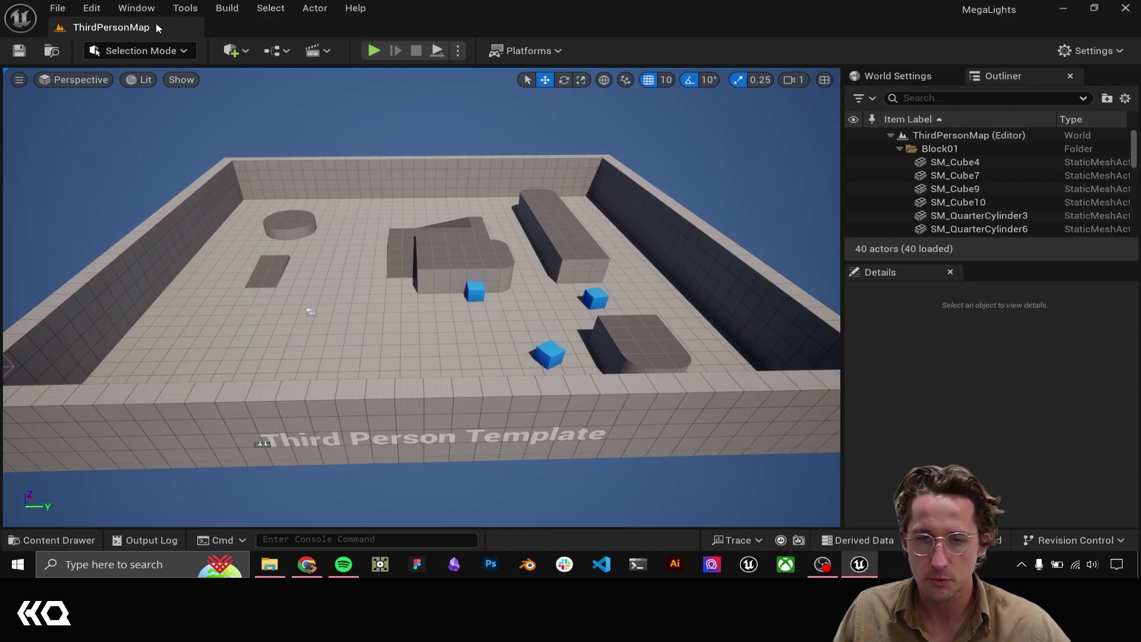
- Search the Project Settings for sm6 and check the SM6 shader format options for each platform
left_click(91, 8)
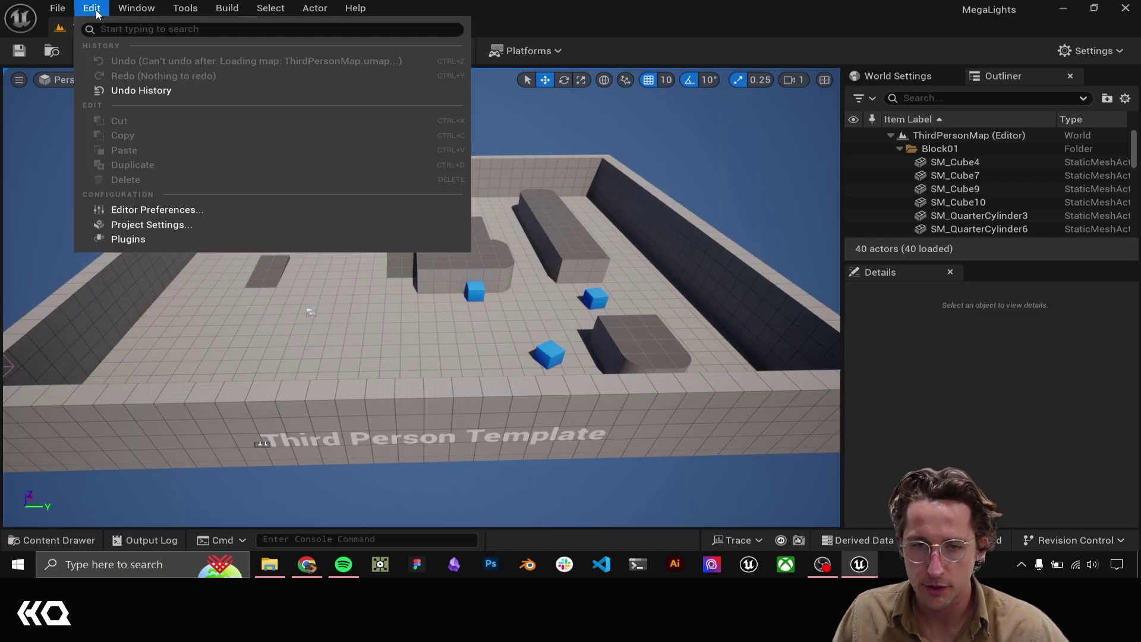
left_click(143, 224)
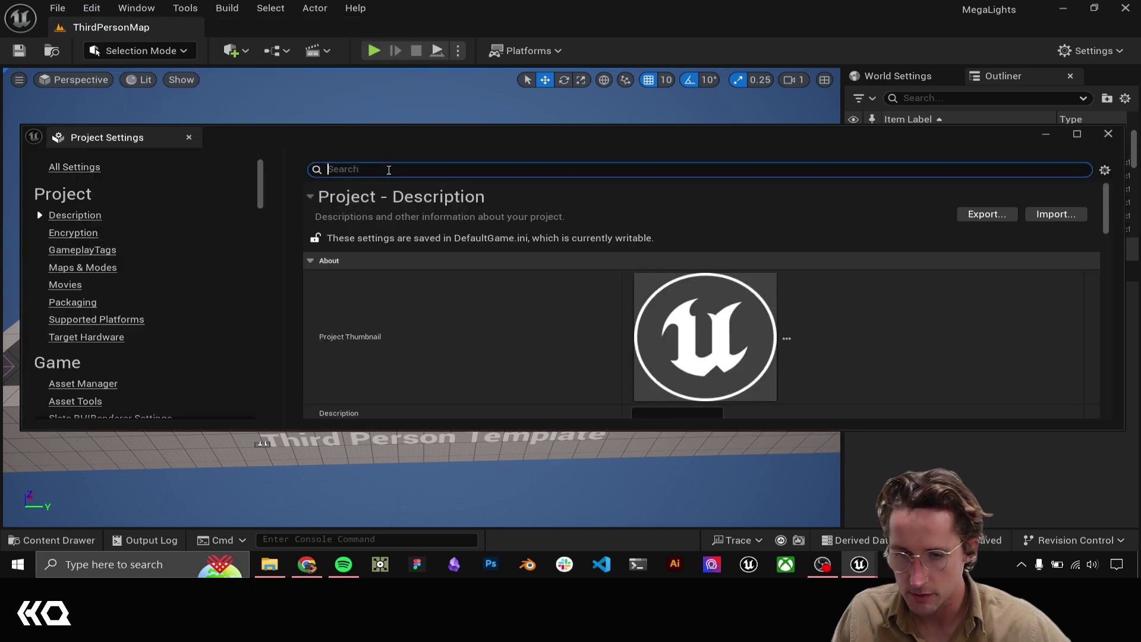
type("sm6")
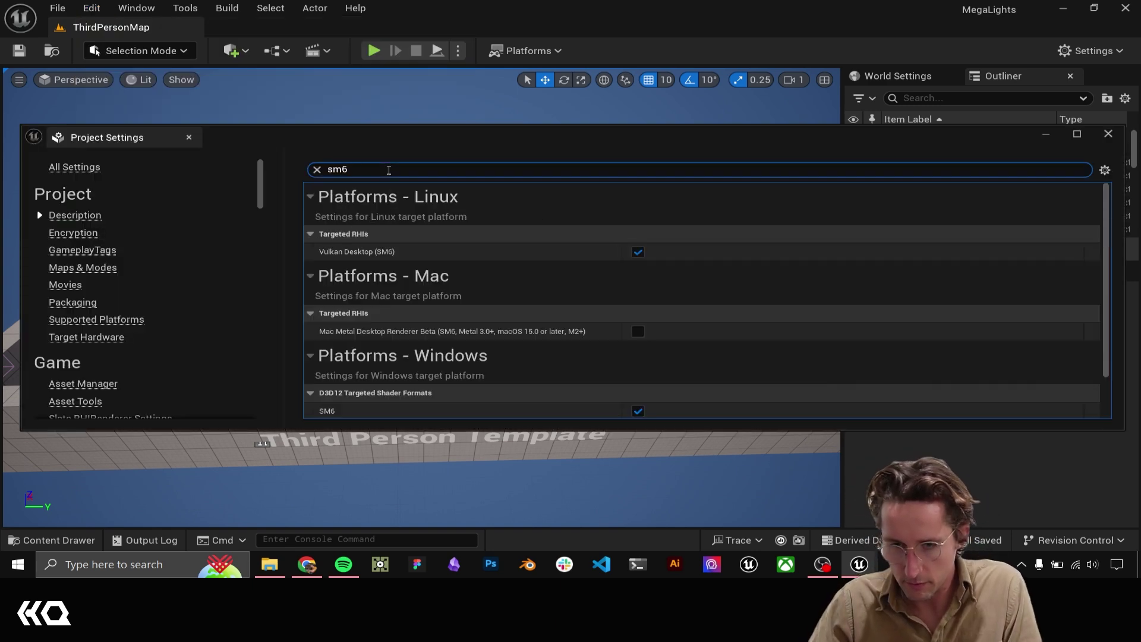
scroll(458, 272, "down", 1)
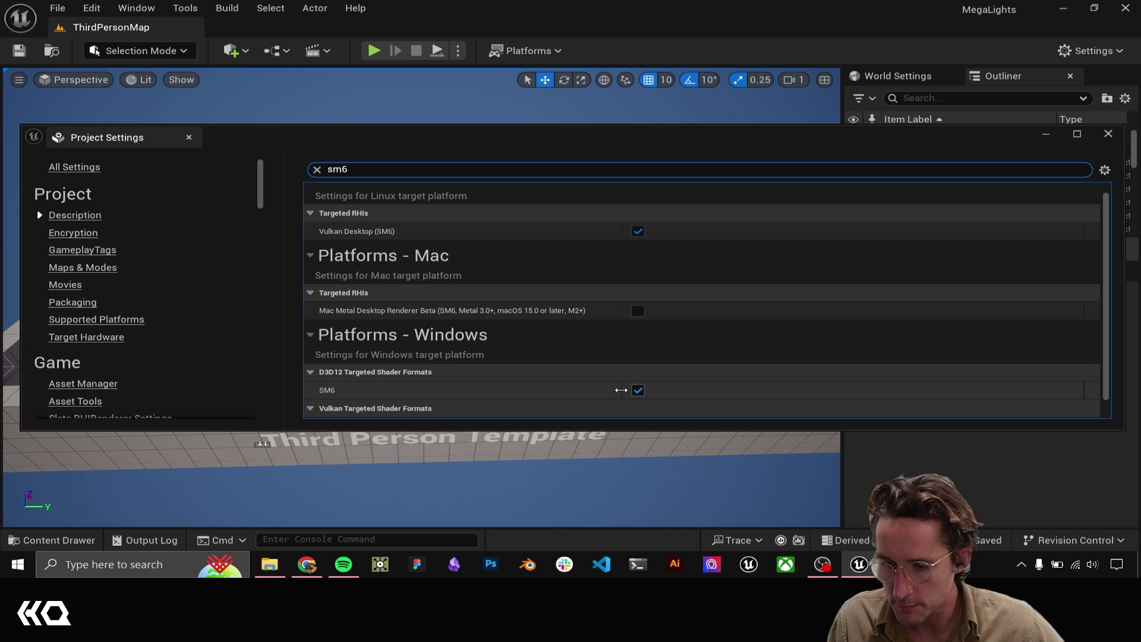
left_click_drag(645, 430, 645, 506)
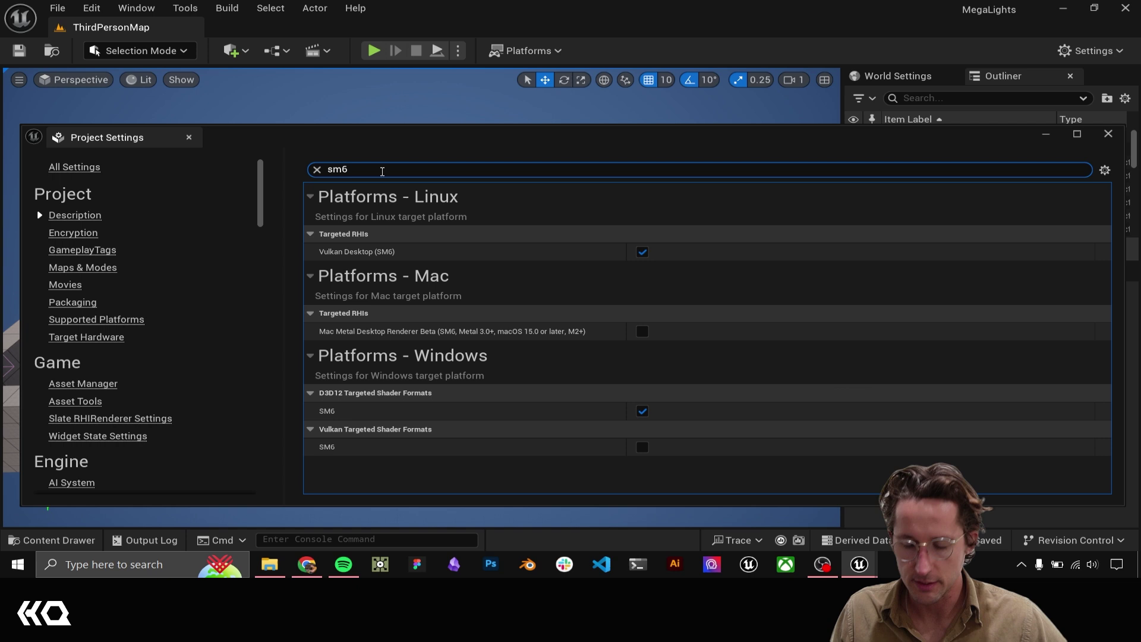
- Search the project settings for "hardware ray" to check the Lumen and Hardware Ray Tracing options
left_click_drag(382, 171, 272, 167)
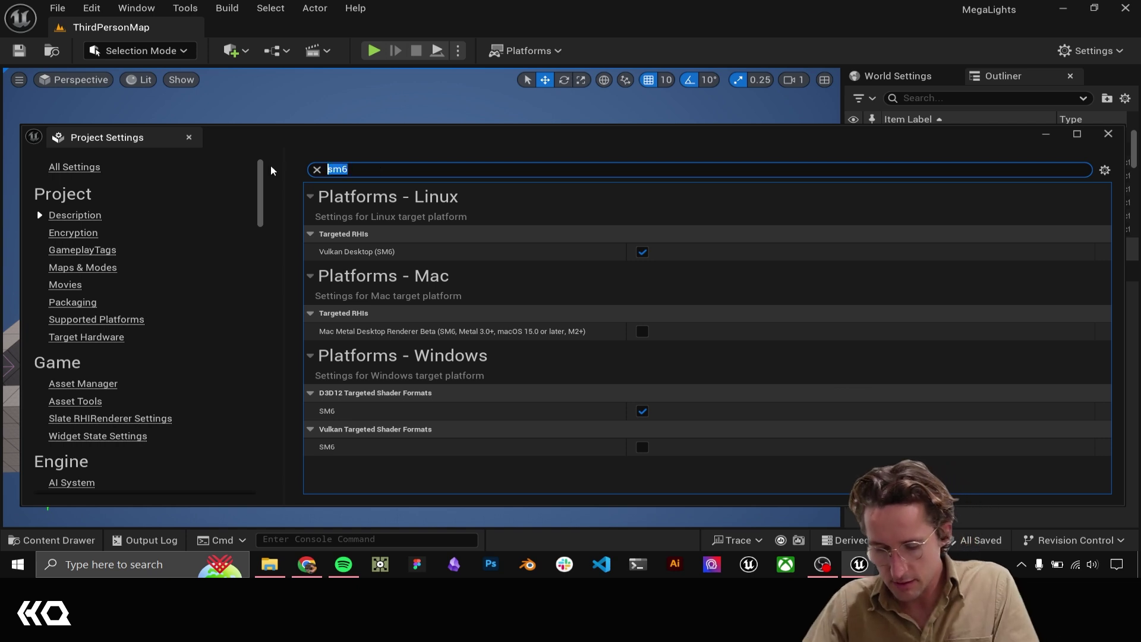
type("hardware")
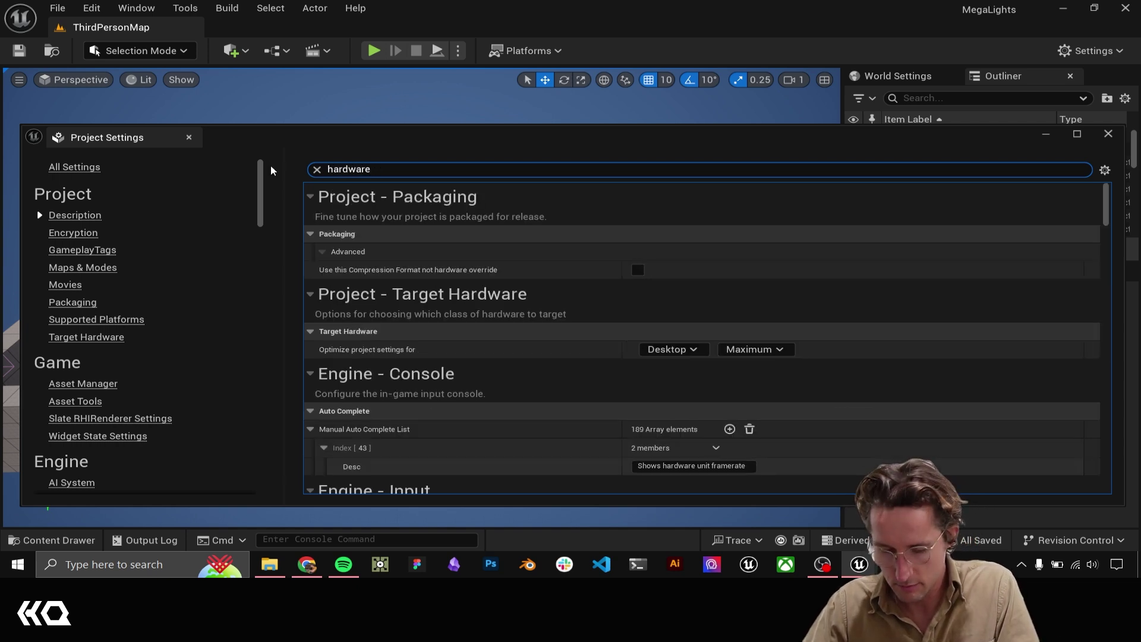
type(" ray")
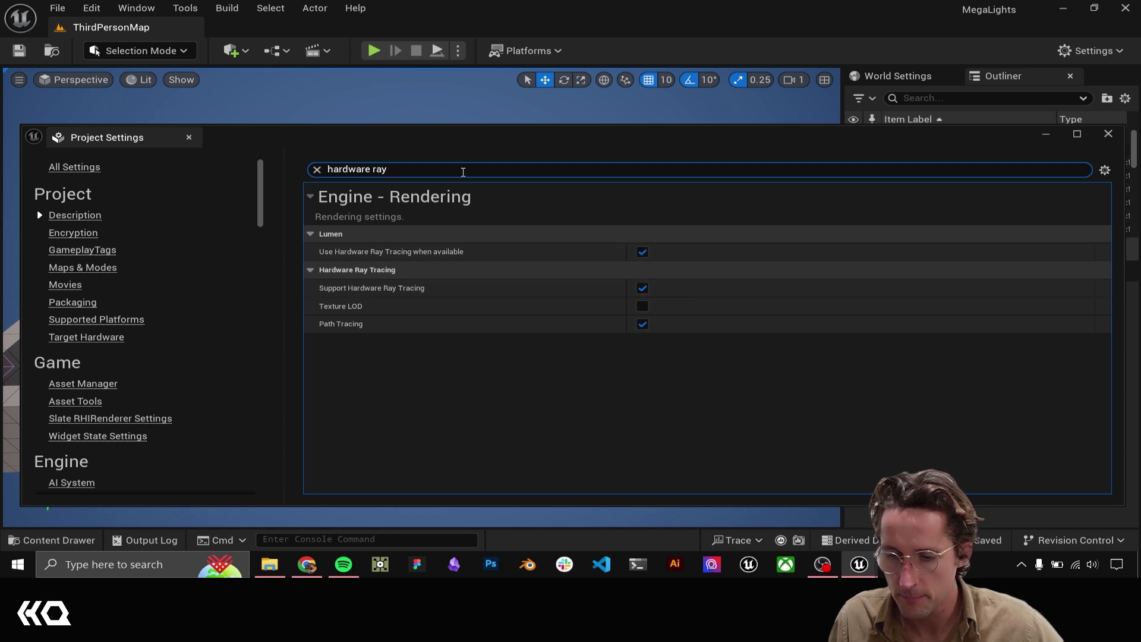
- Search the project settings for megalights and toggle the MegaLights option under Direct Lighting
left_click_drag(461, 171, 152, 162)
type("mega")
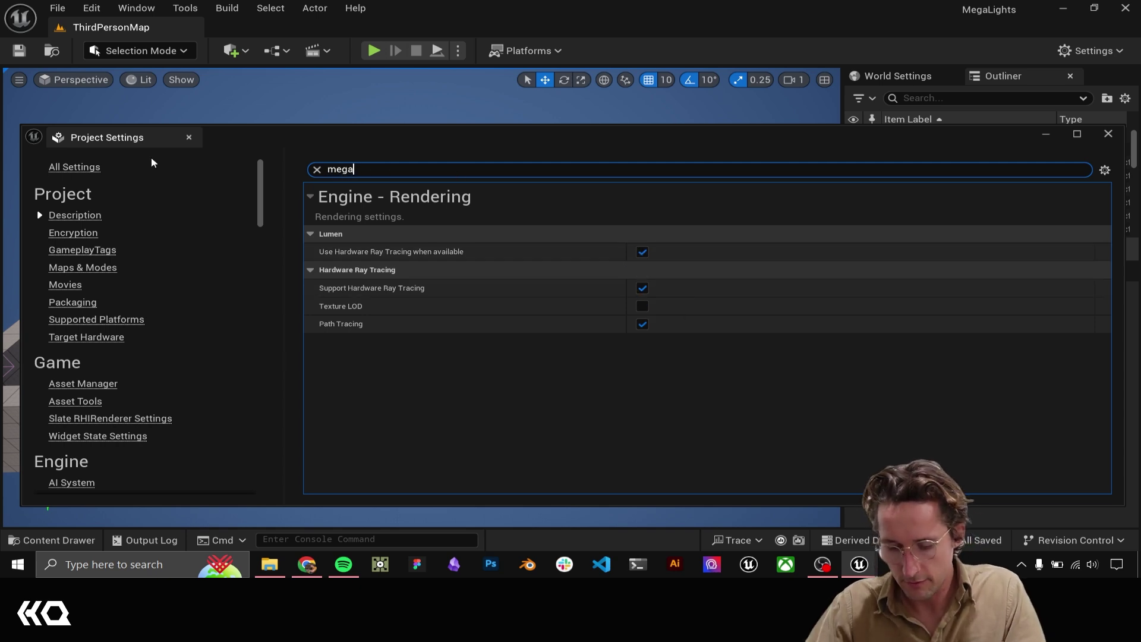
type("lights")
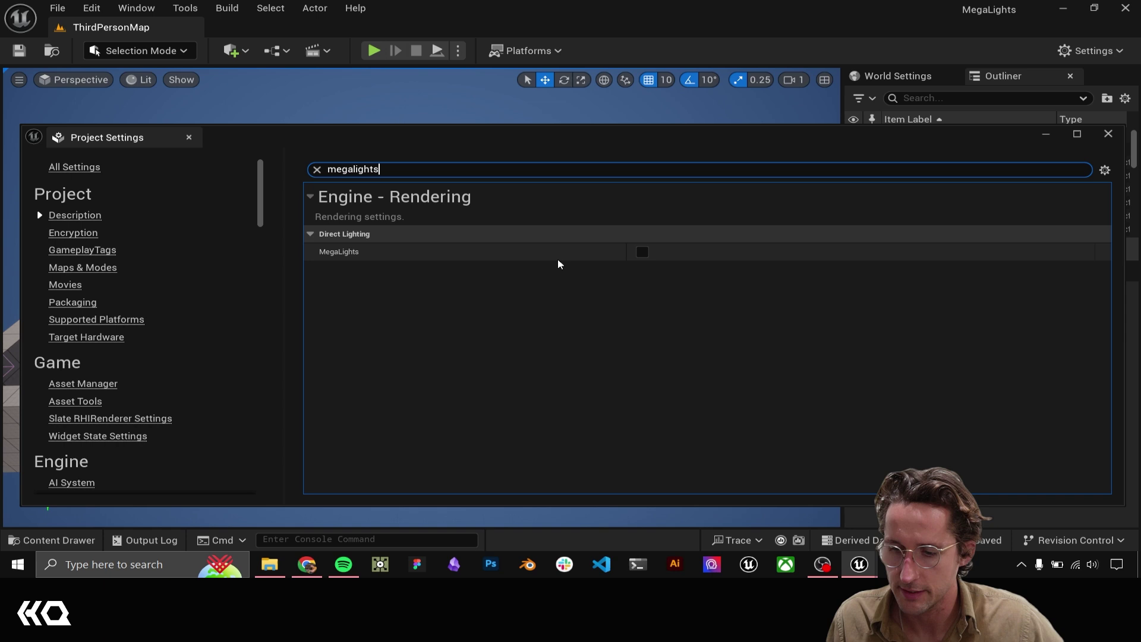
left_click(644, 252)
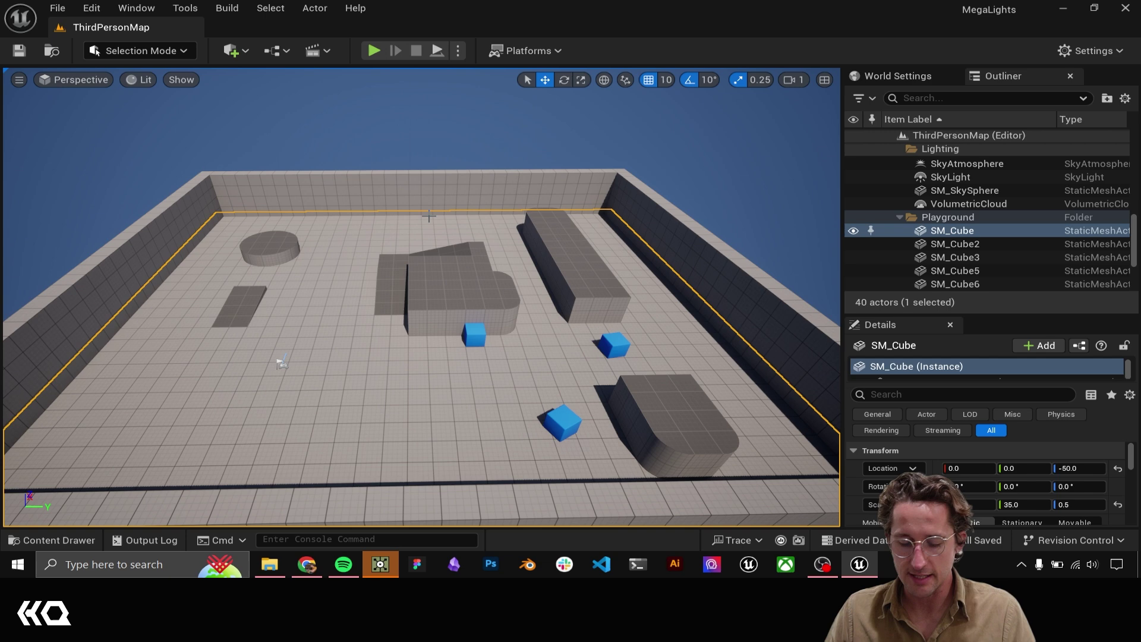
- Delete all the actors in the Lighting folder, from DirectionalLight through VolumetricCloud
scroll(951, 226, "up", 3)
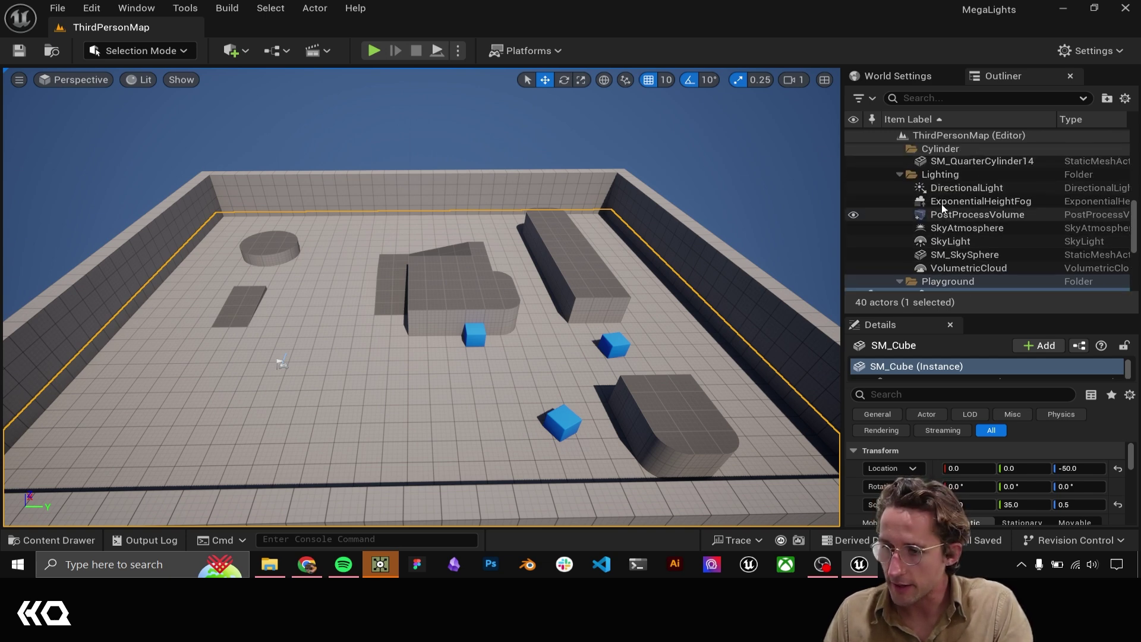
left_click(942, 189)
left_click(953, 268, "shift")
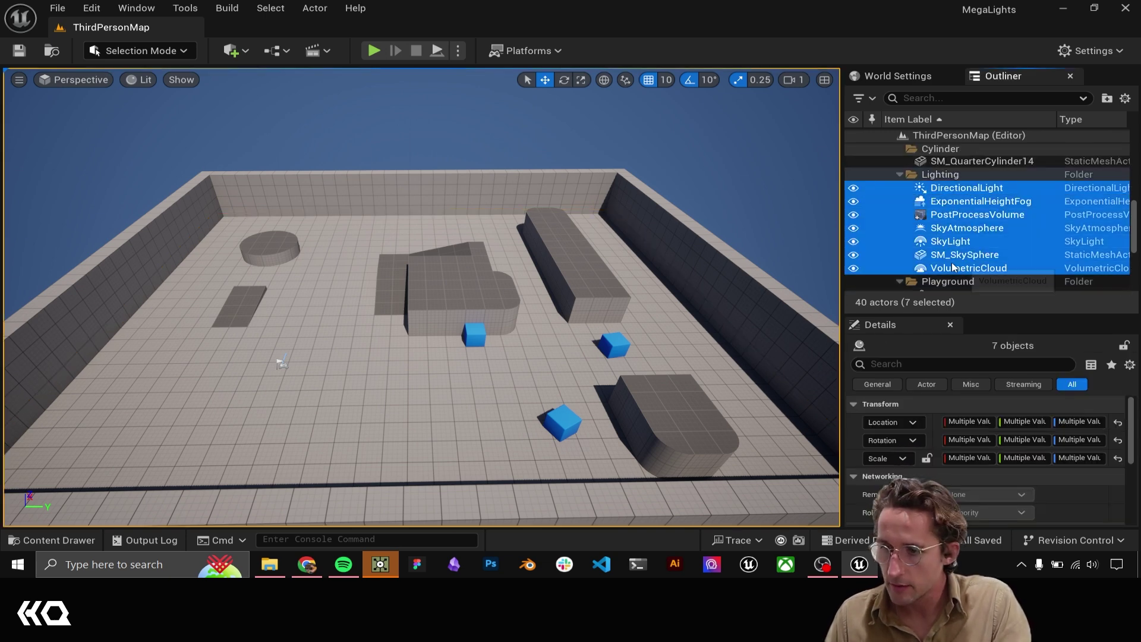
key("Delete")
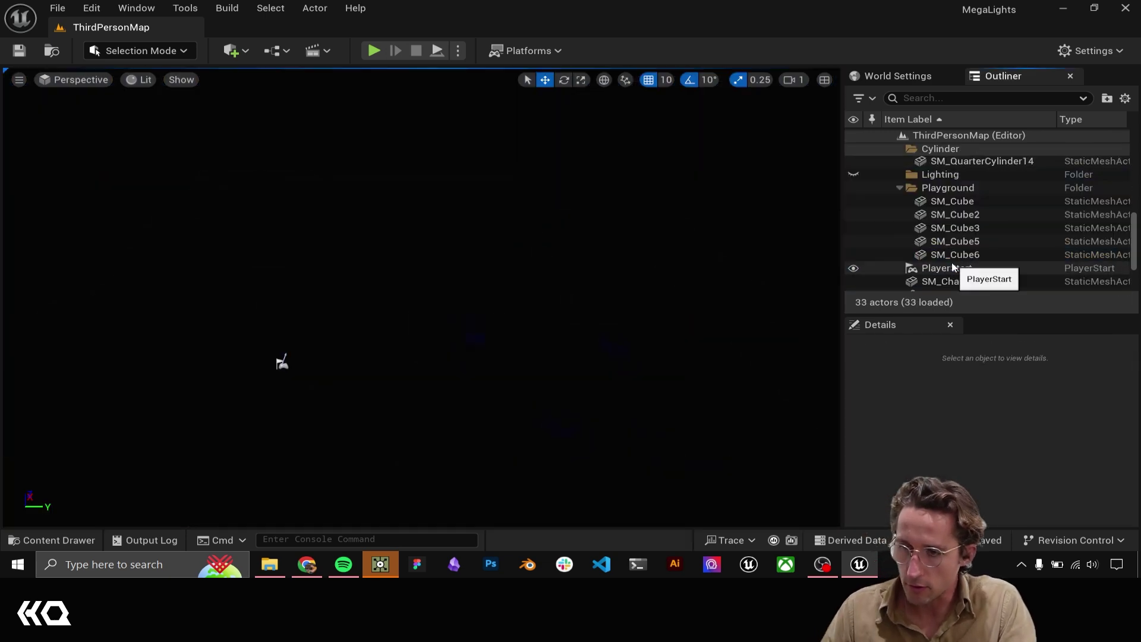
- Add a point light to the level and place it in the Lighting folder
left_click(938, 174)
left_click(233, 51)
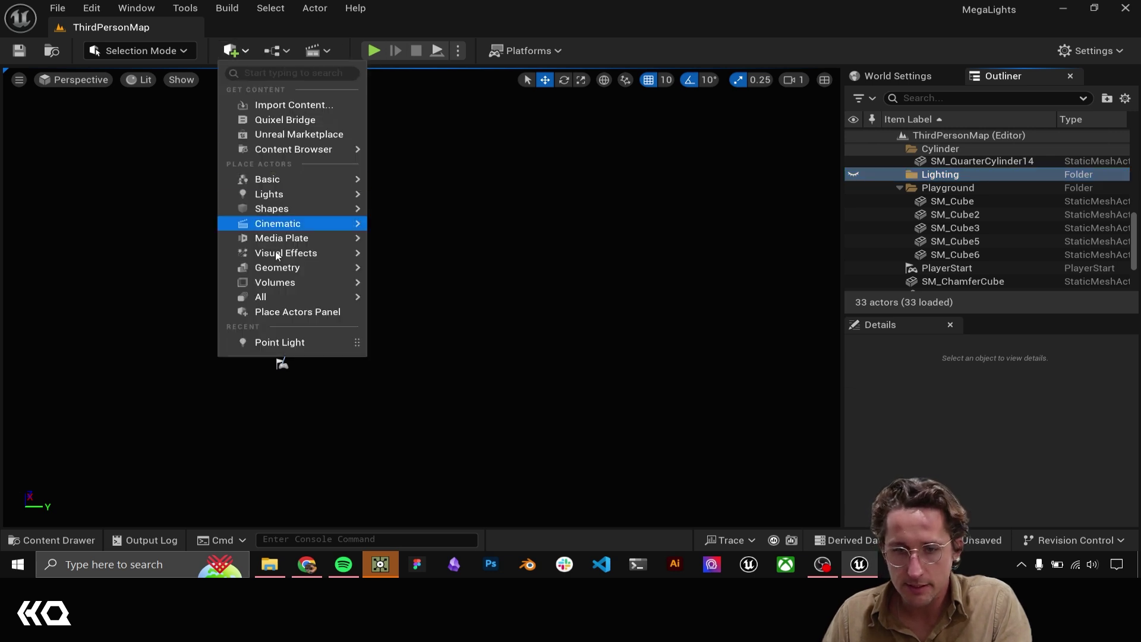
mouse_move(276, 198)
left_click(455, 214)
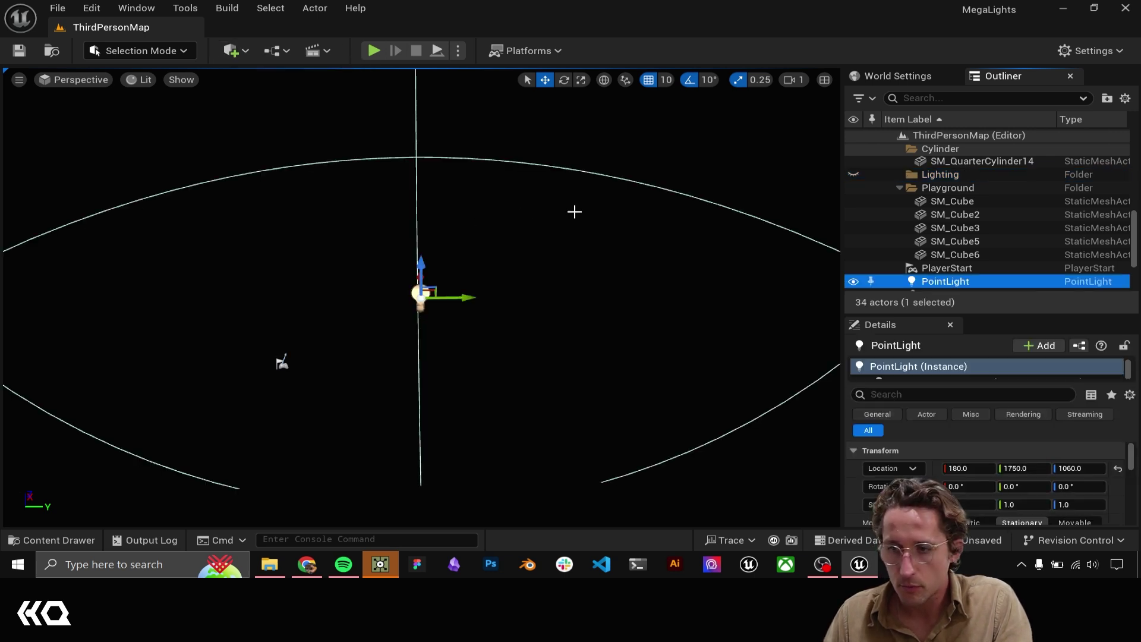
left_click_drag(960, 282, 938, 177)
- Show the frame rate statistics in the viewport
left_click(712, 293)
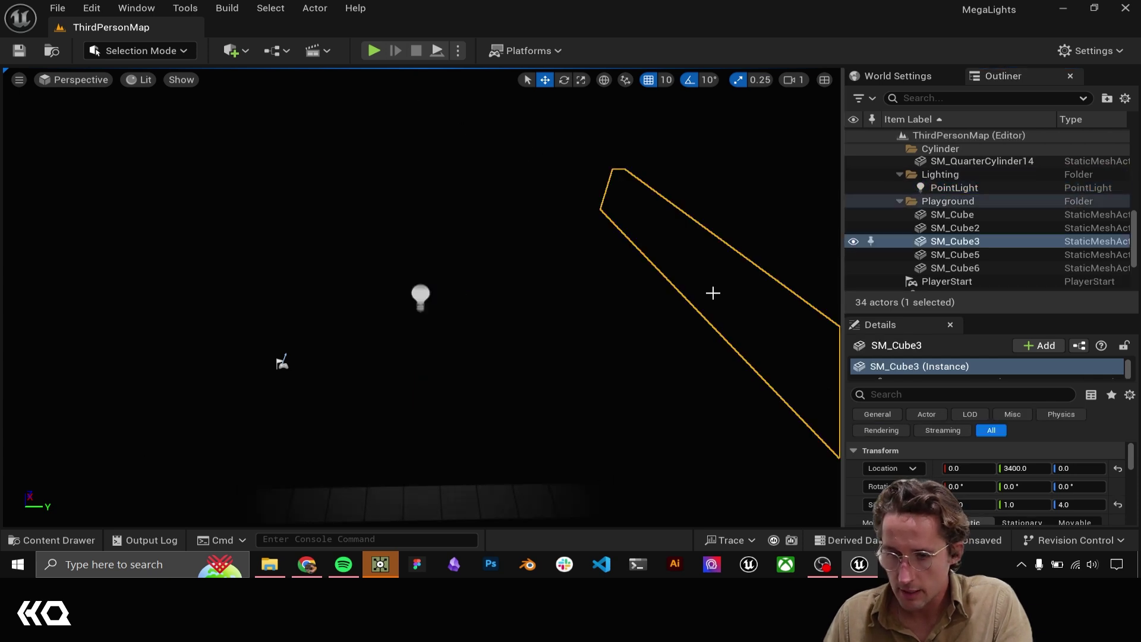
key("ctrl+shift+h")
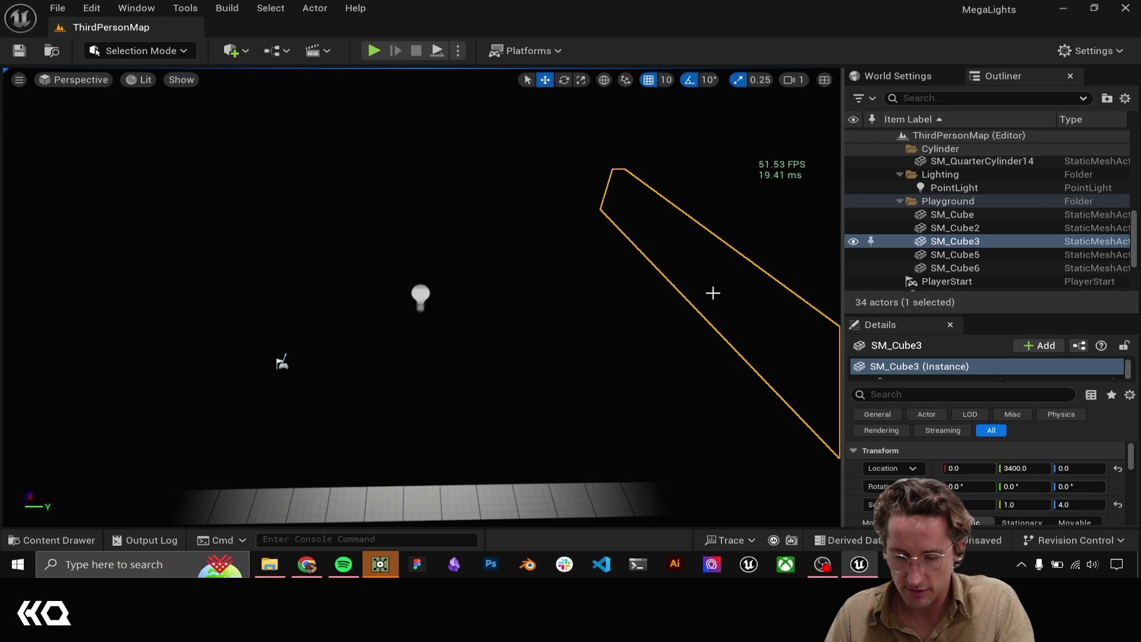
- Lower the point light to about Z 340 and shift it along X to about 400, above the playground floor
key("d")
right_click_drag(492, 493, 393, 264)
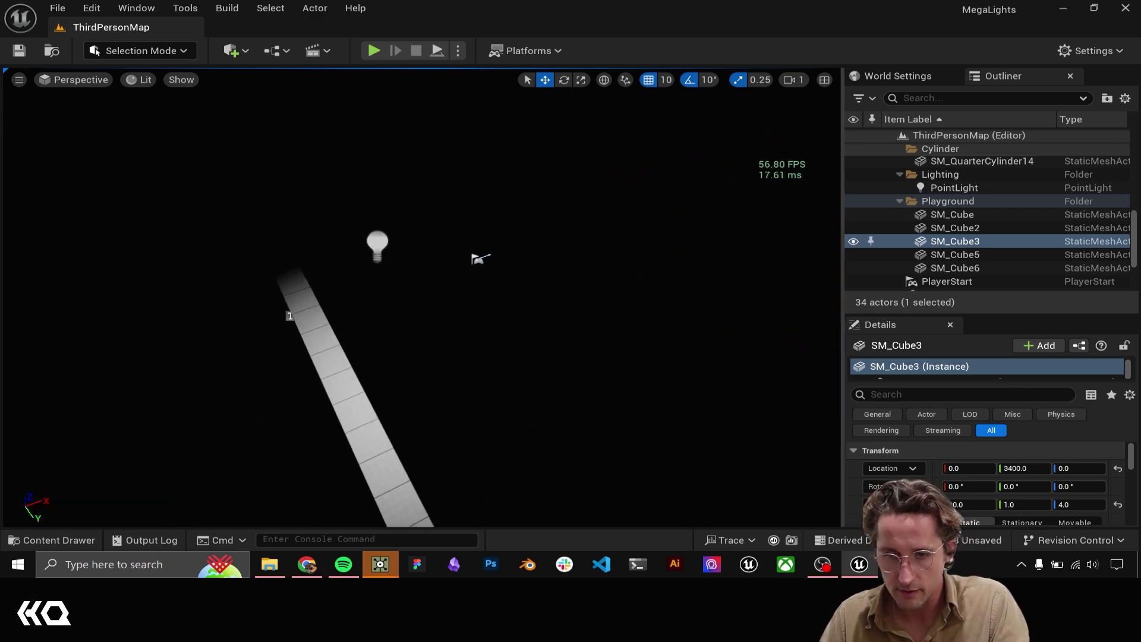
left_click(381, 249)
left_click_drag(380, 244, 428, 362)
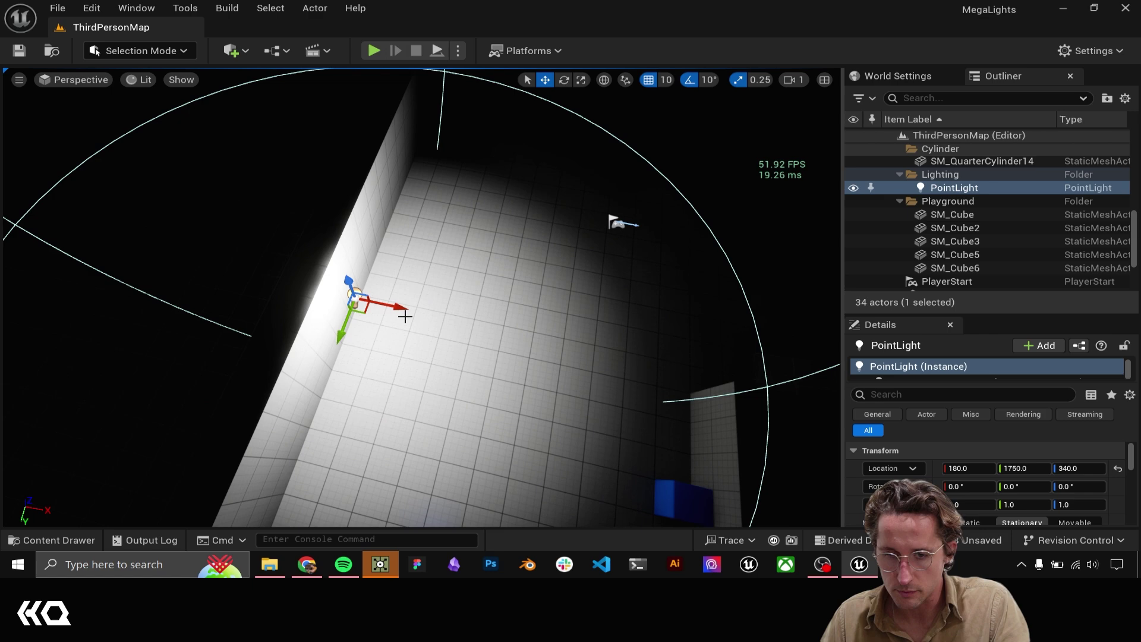
left_click_drag(386, 306, 470, 321)
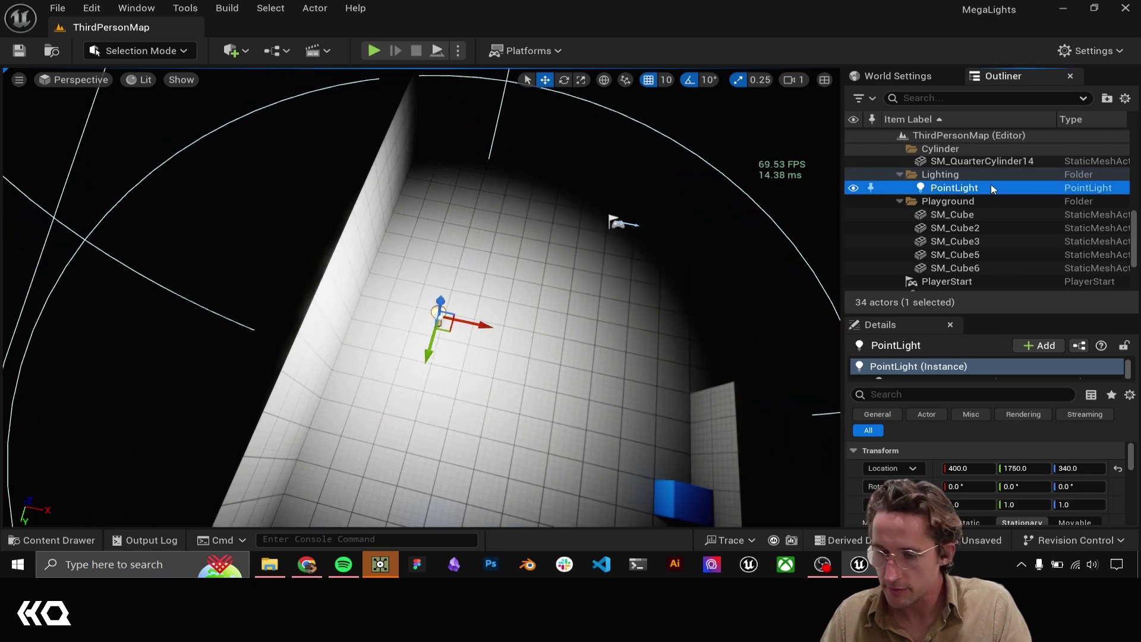
- Duplicate the point light repeatedly, including all copies each time, until 64 point lights are spread across the floor
key("ctrl+d")
left_click(963, 190, "ctrl")
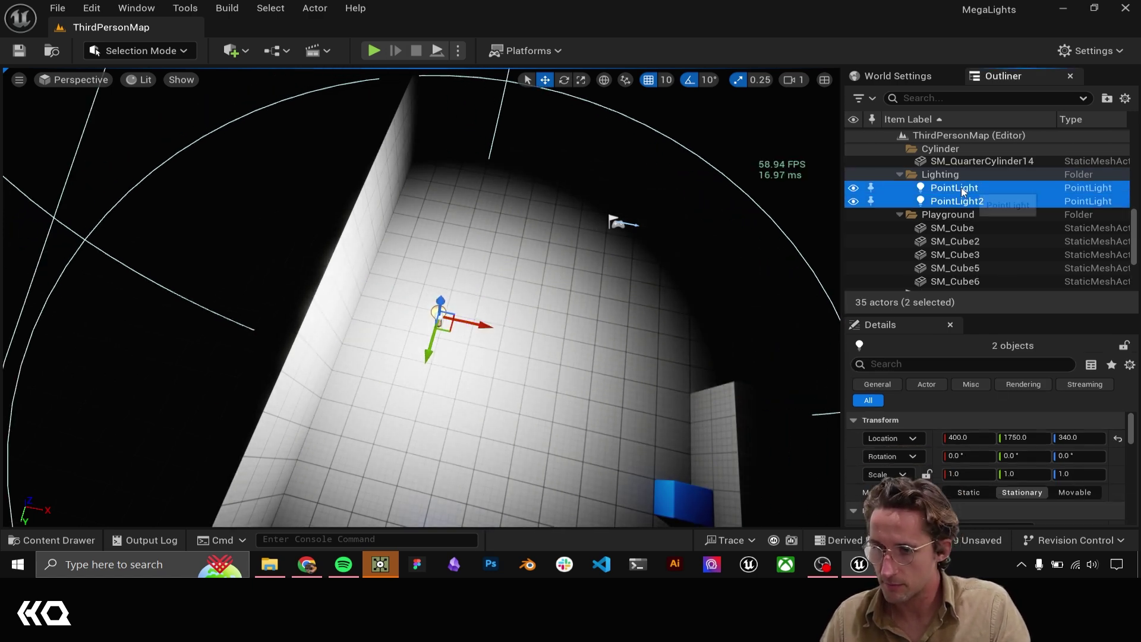
key("ctrl+d")
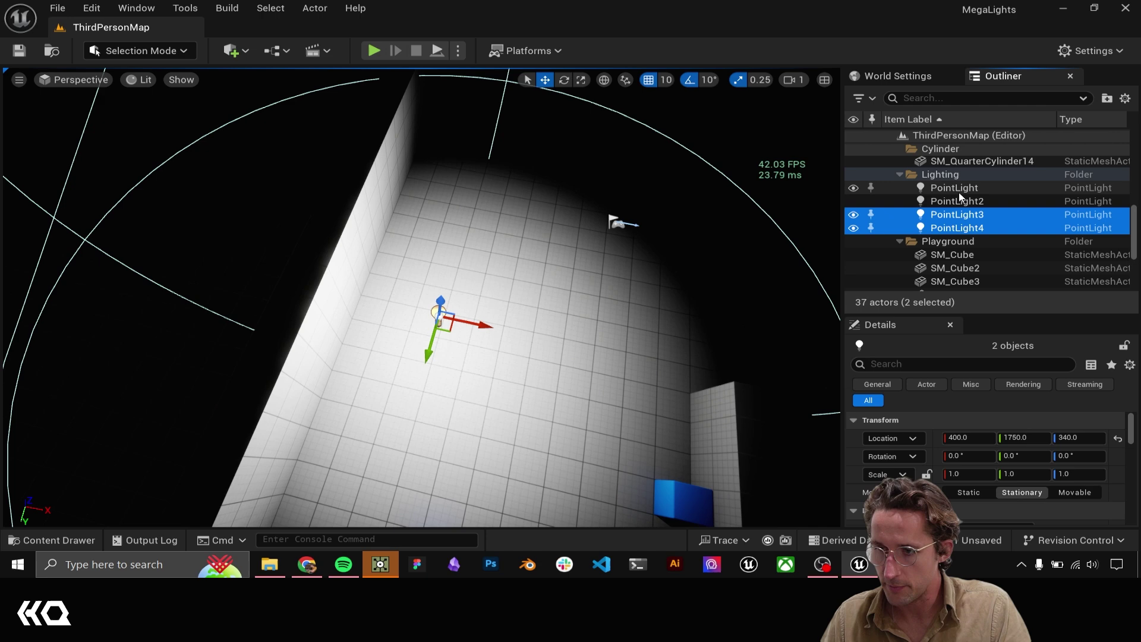
left_click(963, 190, "shift")
key("ctrl+d")
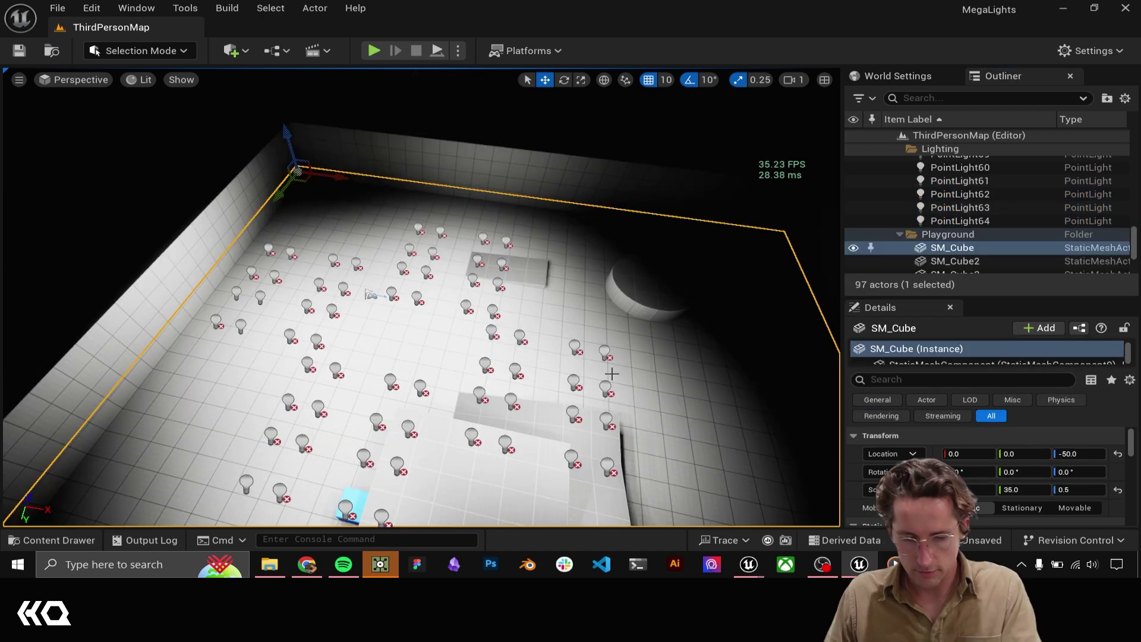
mouse_move(601, 381)
right_mouse_down()
mouse_move(606, 410)
mouse_move(636, 428)
mouse_move(659, 392)
mouse_move(654, 422)
mouse_move(612, 371)
mouse_move(601, 382)
right_mouse_up()
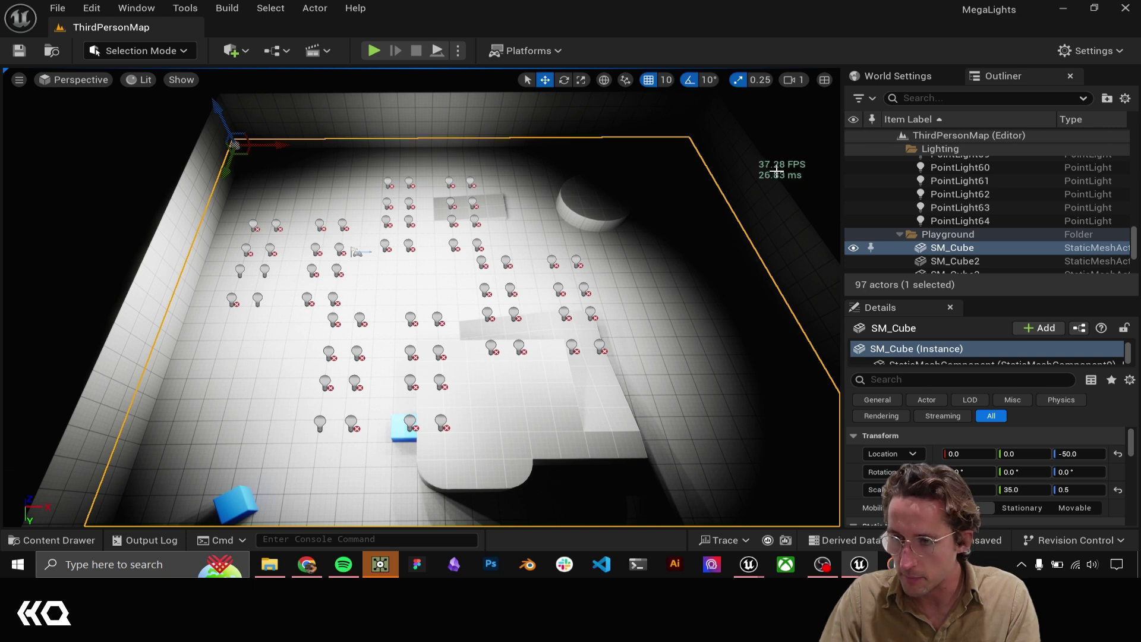
- Switch MegaLights off in the project's rendering settings to compare the frame rate, and switch it back on
left_click(1066, 55)
left_click(999, 102)
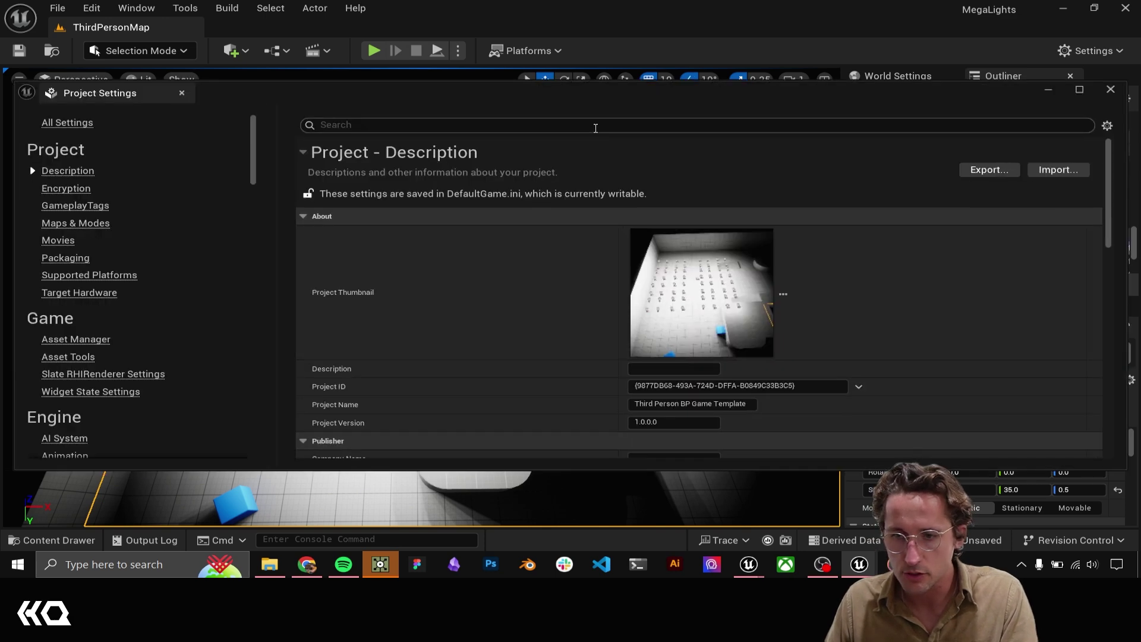
left_click(595, 128)
type("mega")
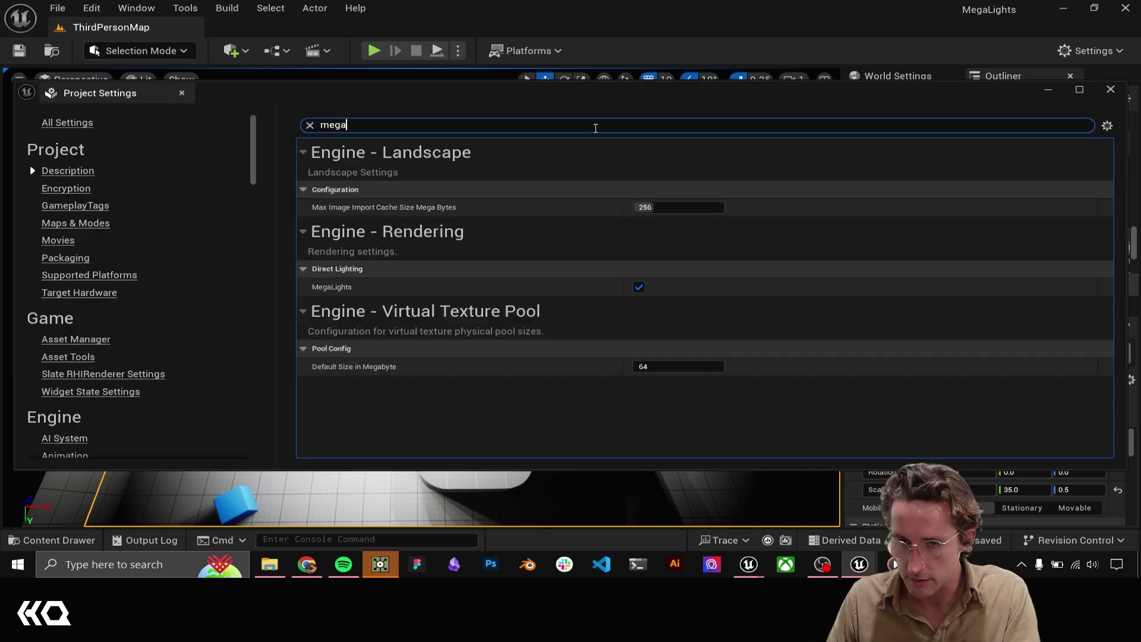
left_click(639, 288)
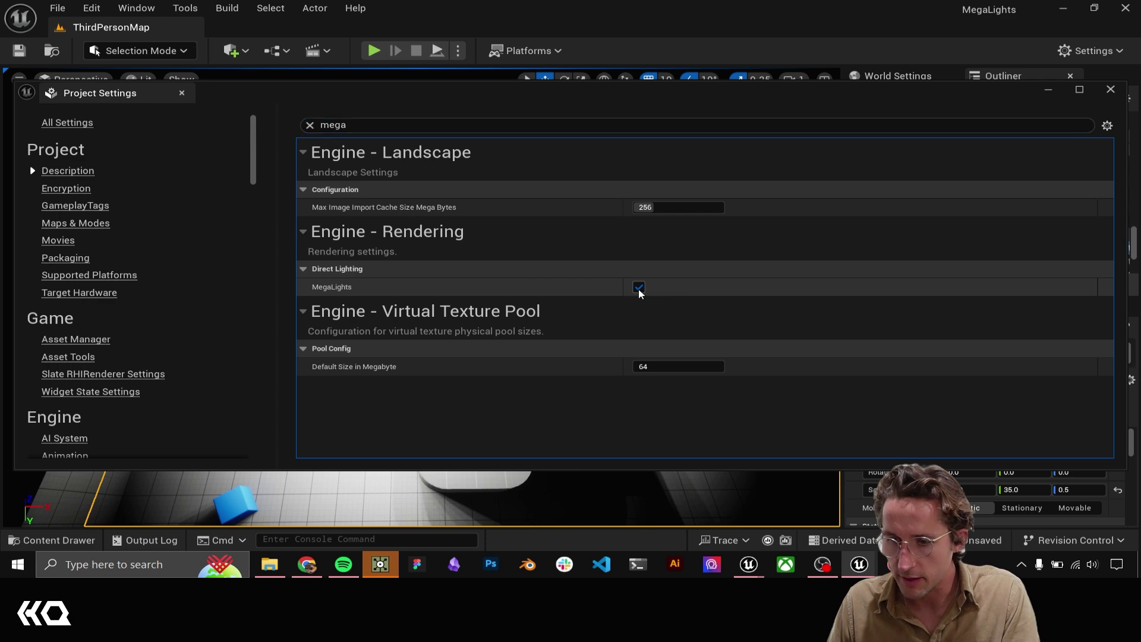
left_click(1049, 90)
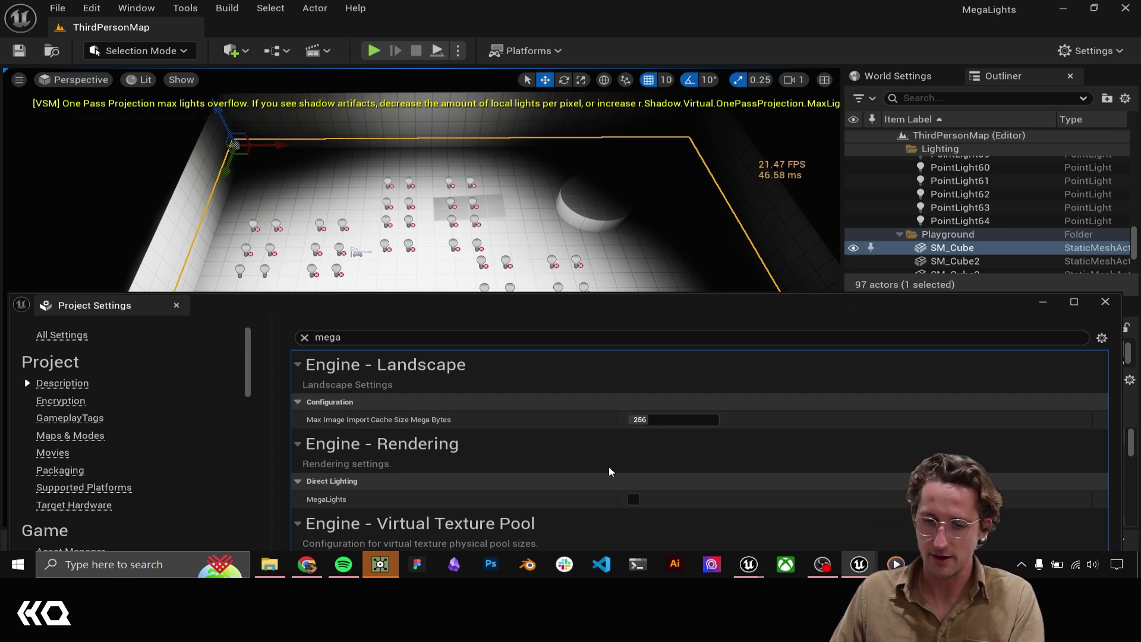
left_click(631, 499)
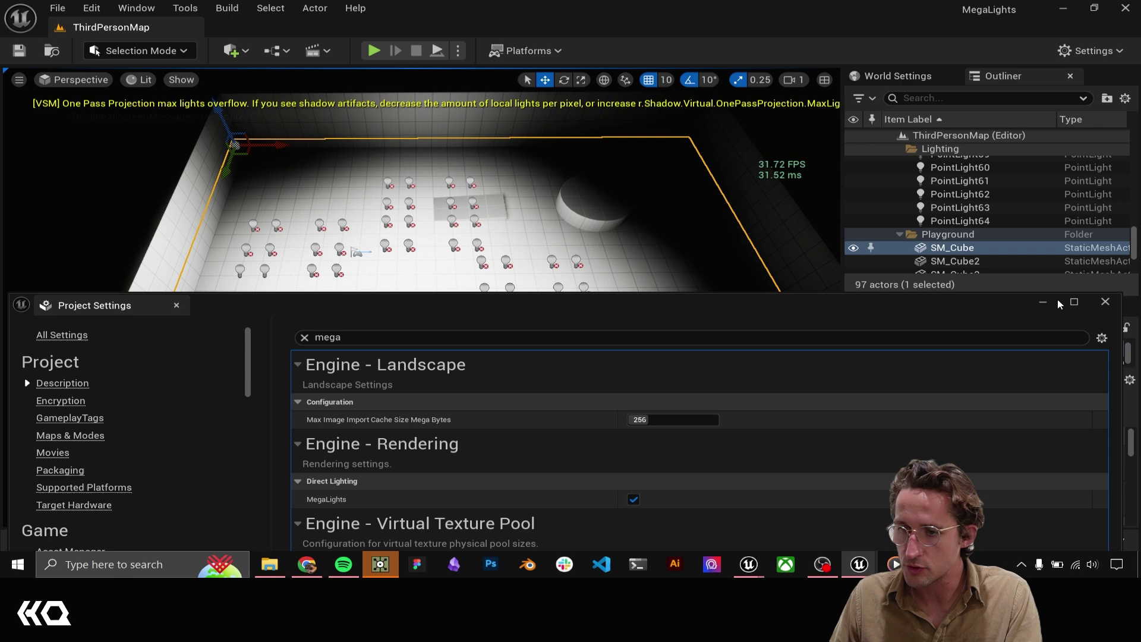
left_click(1105, 301)
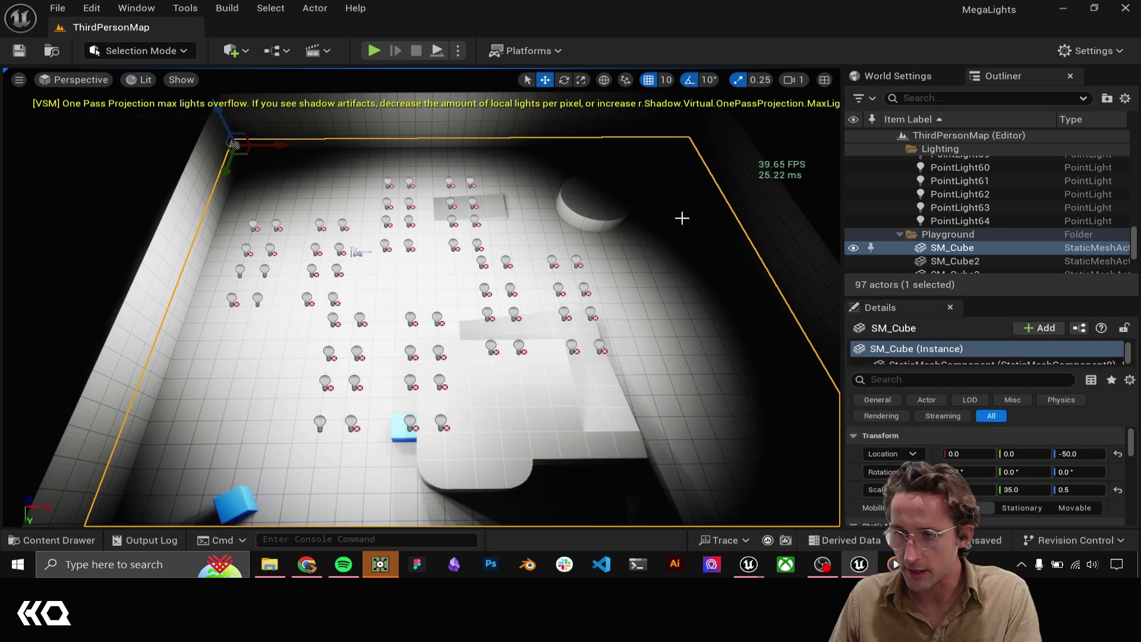
- Play the level and run the character around the lit playground to check the frame rate with MegaLights enabled
mouse_move(549, 260)
right_mouse_down()
mouse_move(548, 294)
mouse_move(549, 260)
right_mouse_up()
key("w")
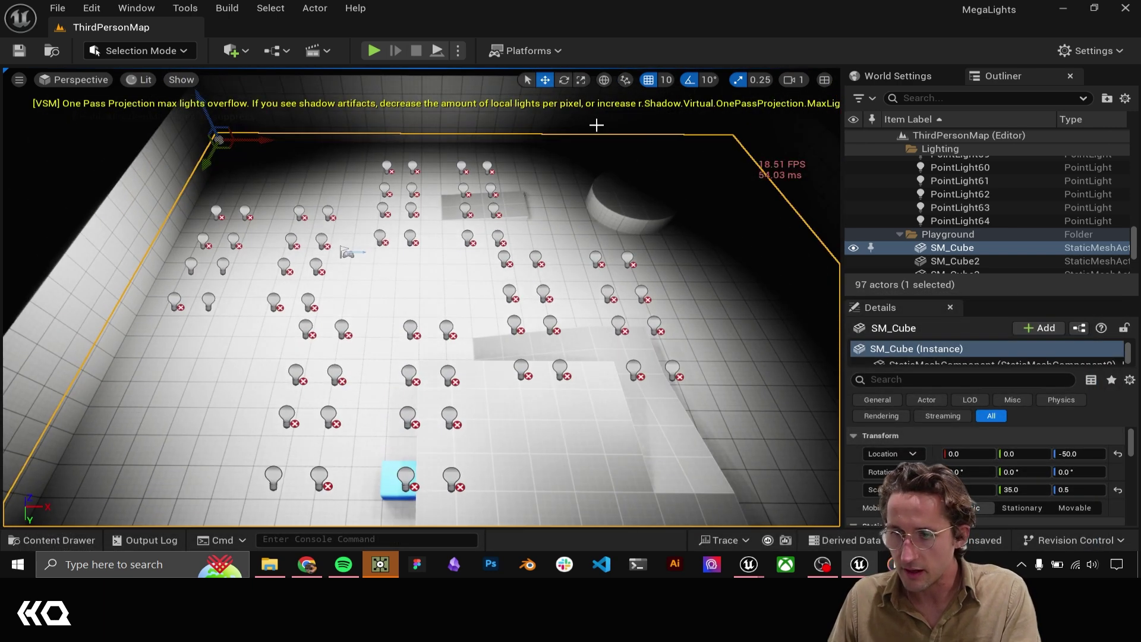
left_click(392, 91)
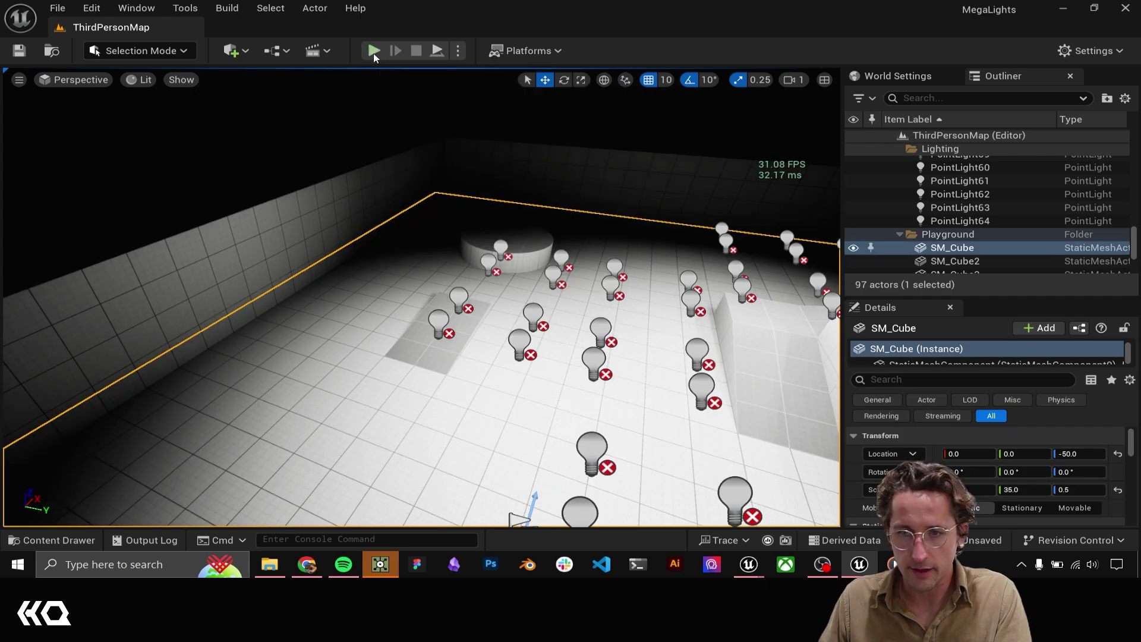
left_click(374, 50)
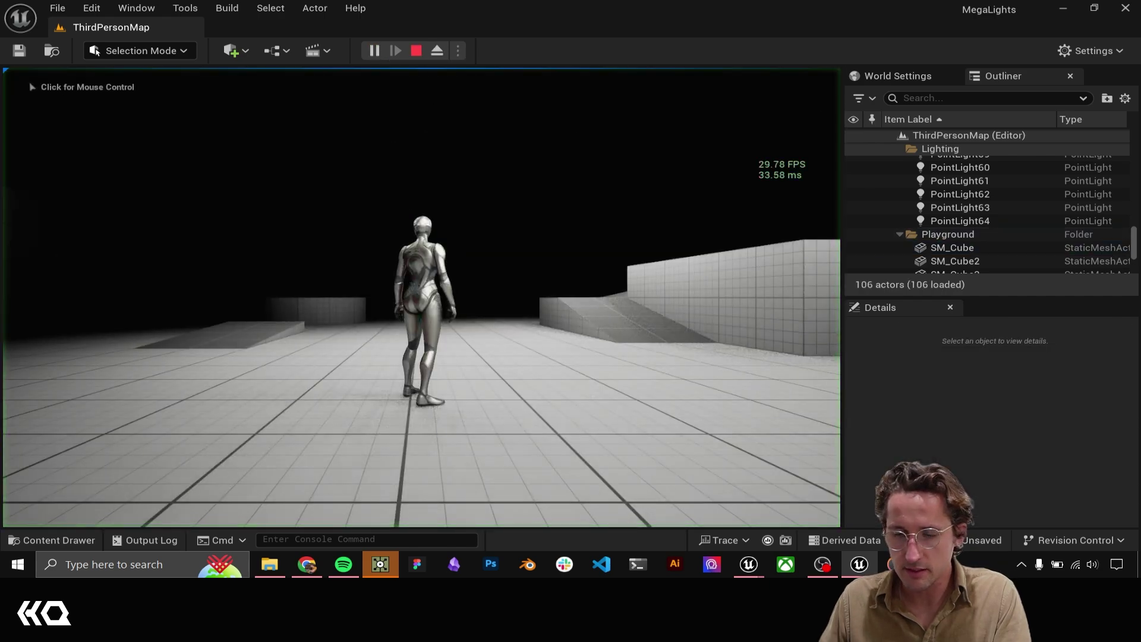
left_click(422, 297)
key("d")
key("w")
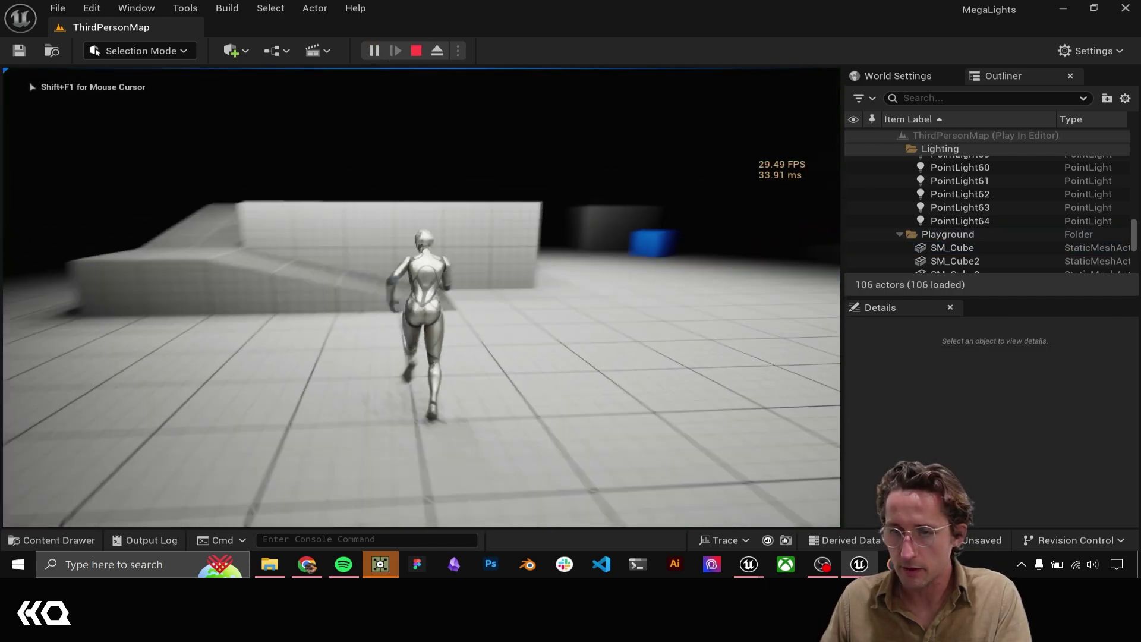
key("d")
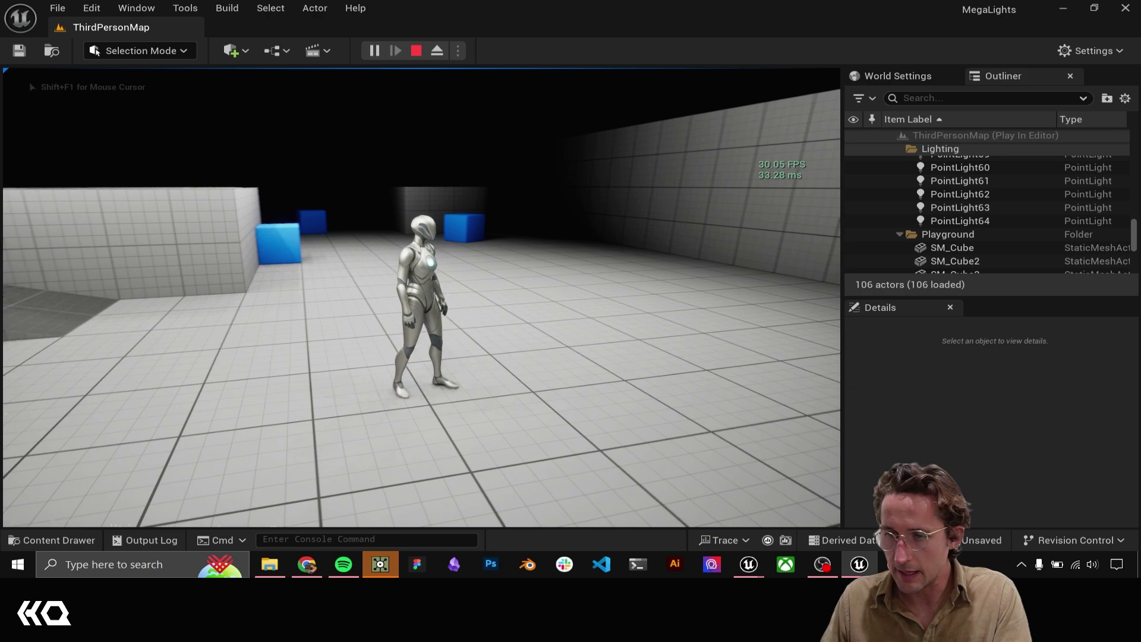
key("w")
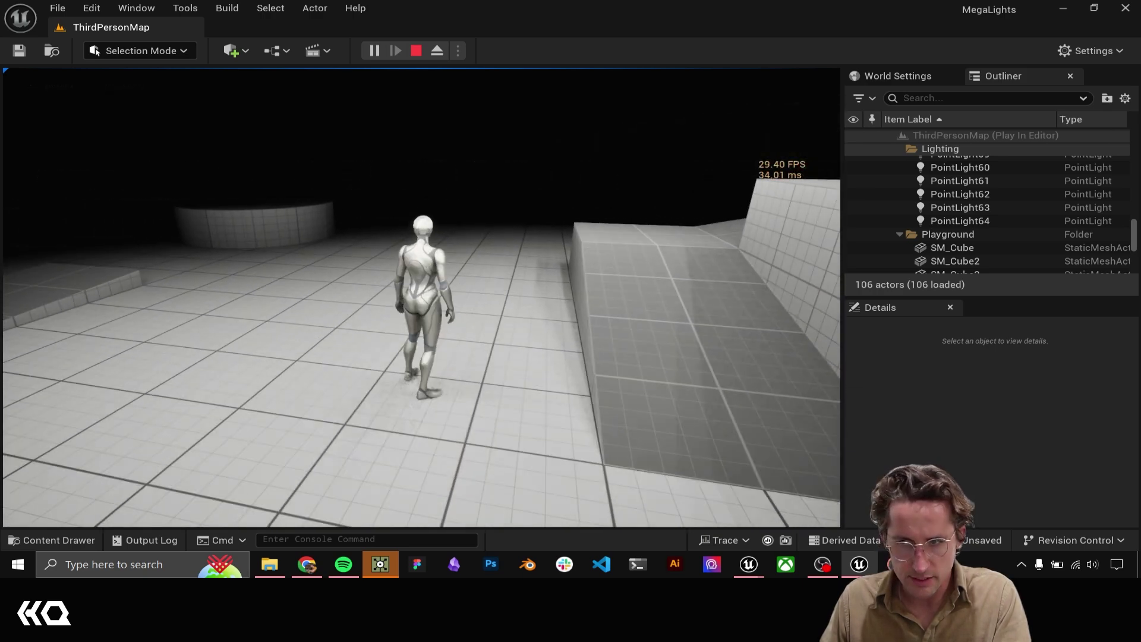
key("a")
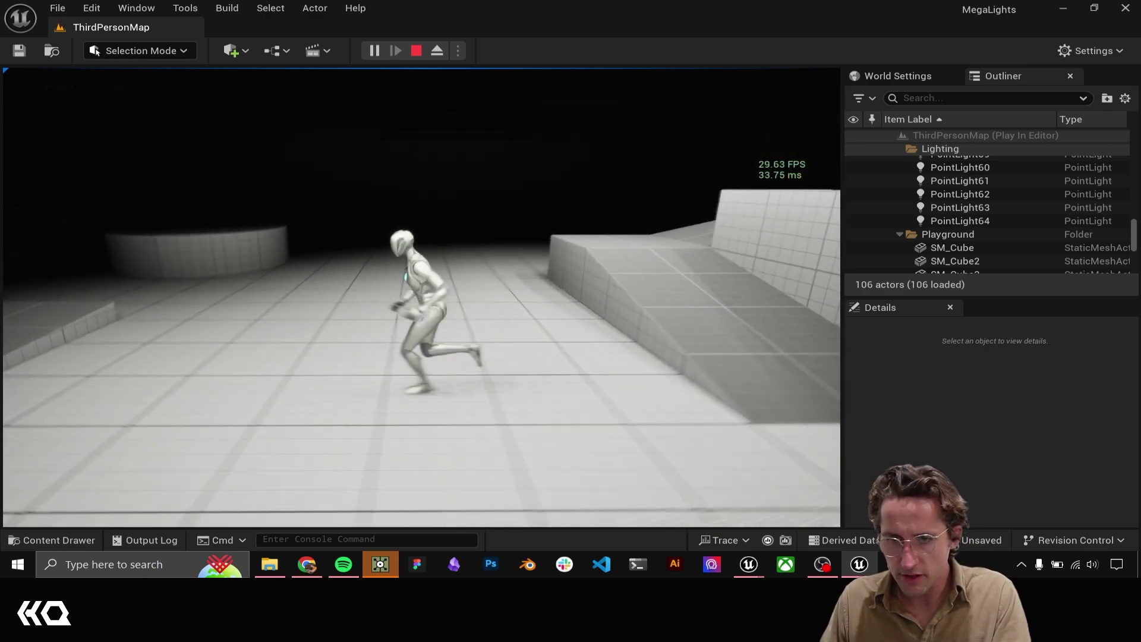
key("w")
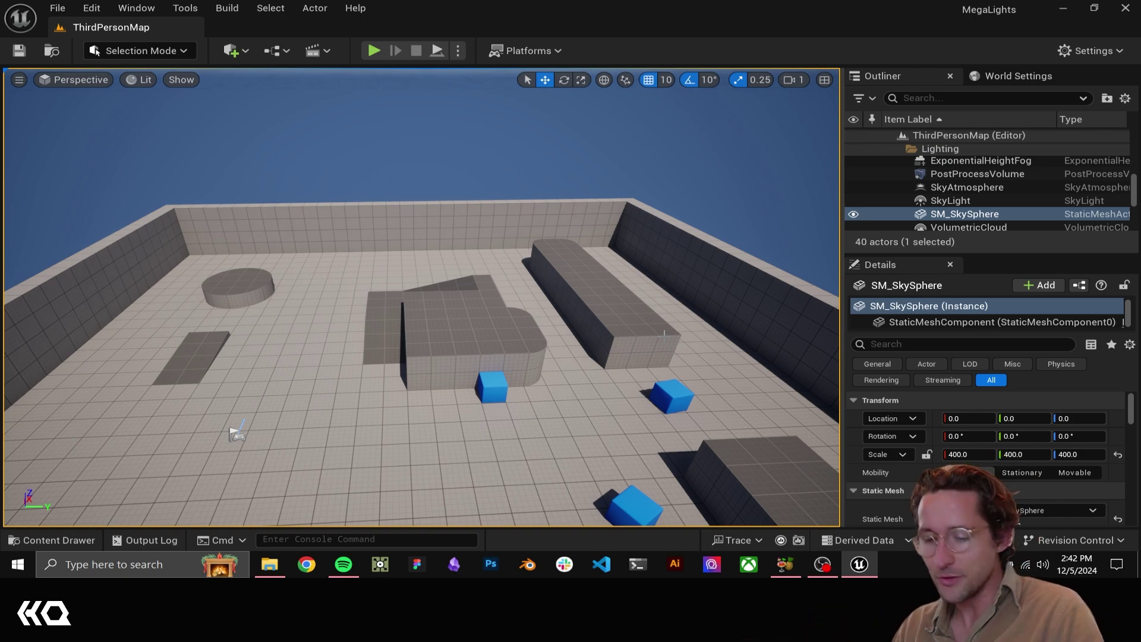
- Add a plane shape near the playground's back wall and move it out from the wall to X 2700
key("w")
right_click_drag(422, 297, 367, 232)
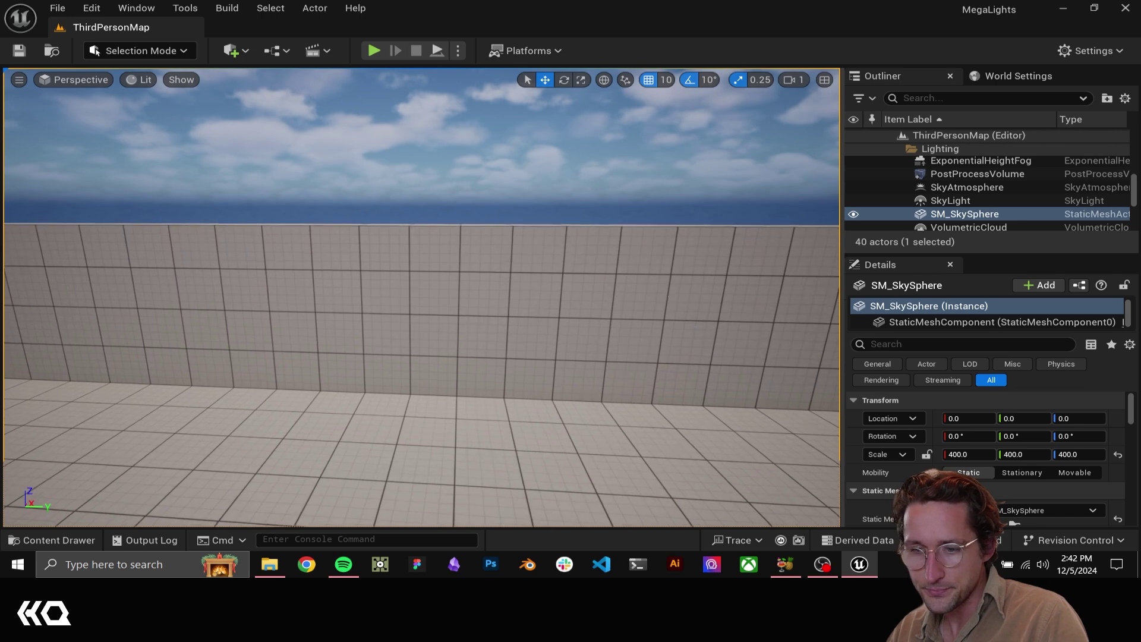
left_click(232, 50)
mouse_move(290, 224)
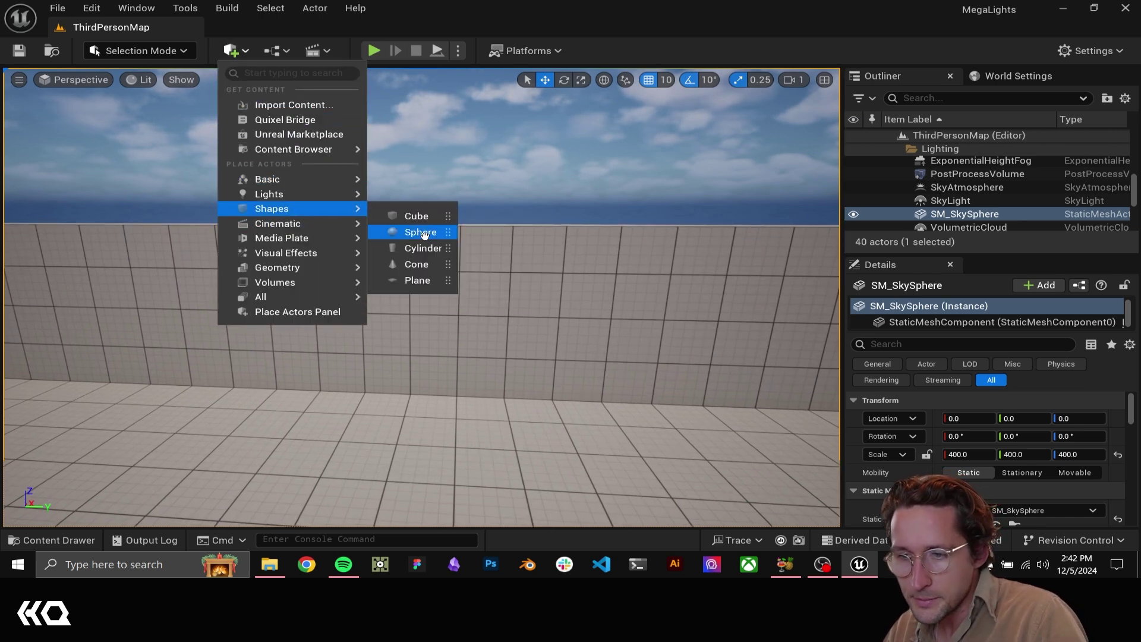
left_click(417, 280)
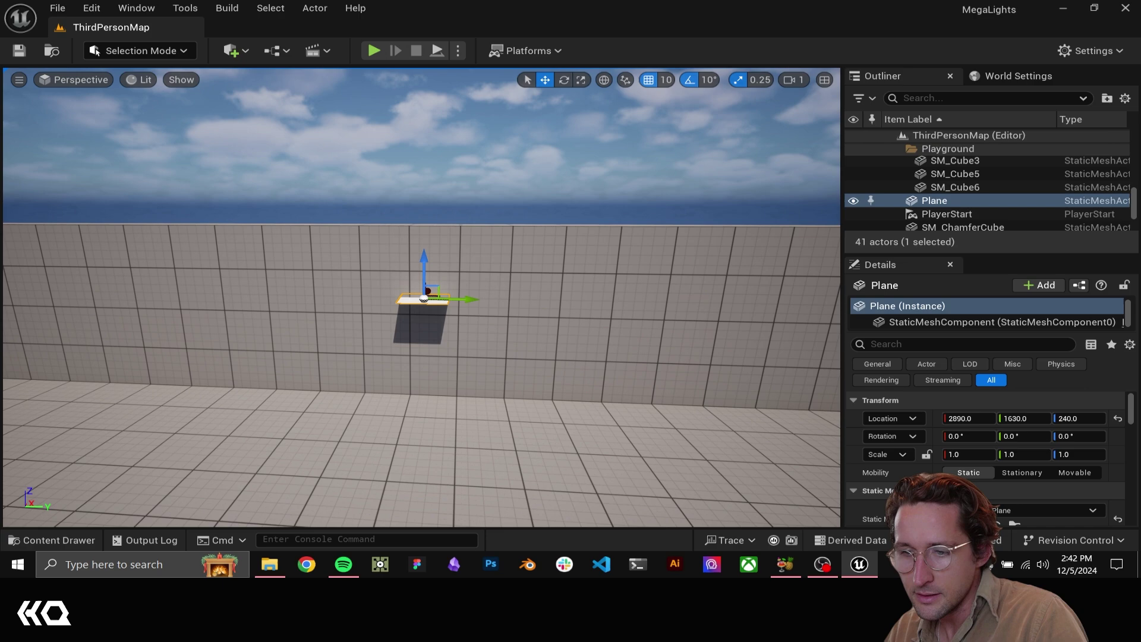
key("d")
right_click_drag(506, 236, 390, 266)
left_click_drag(508, 248, 389, 264)
- Stand the plane upright with a 90° Y rotation and scale it uniformly to 6.5
key("e")
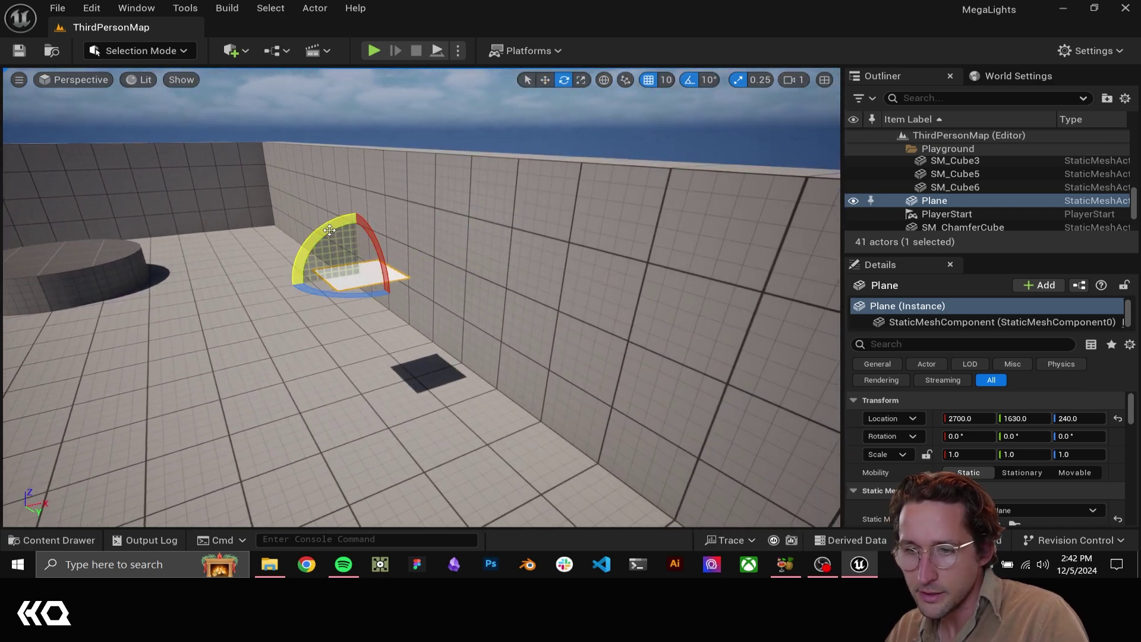
left_click_drag(324, 231, 357, 262)
key("r")
left_click_drag(359, 274, 405, 232)
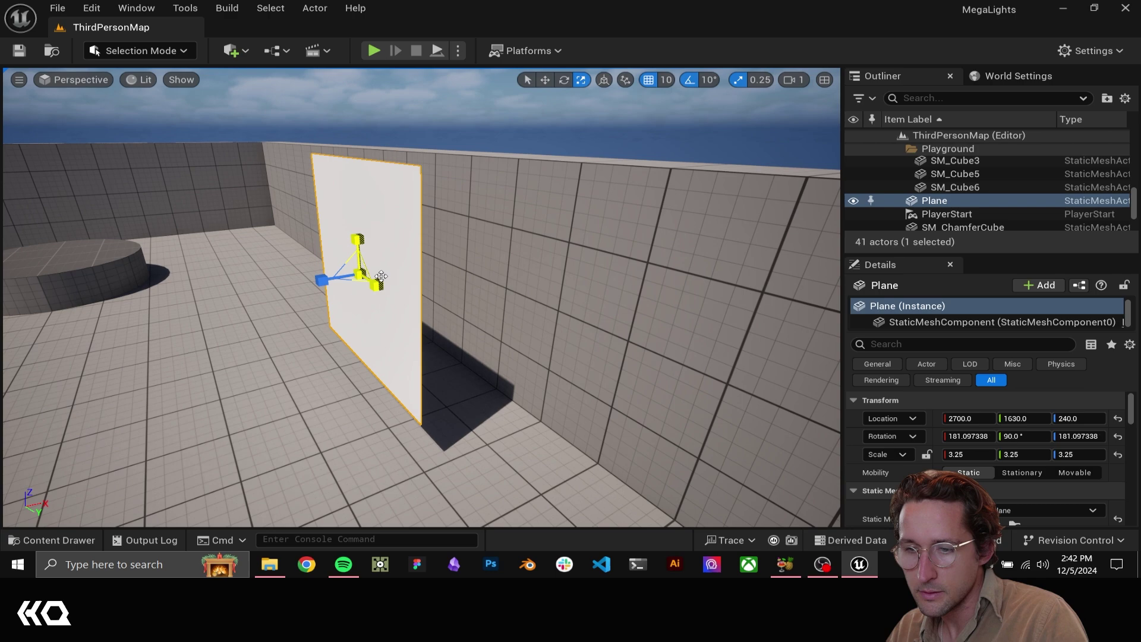
key("a")
right_click_drag(389, 275, 398, 262)
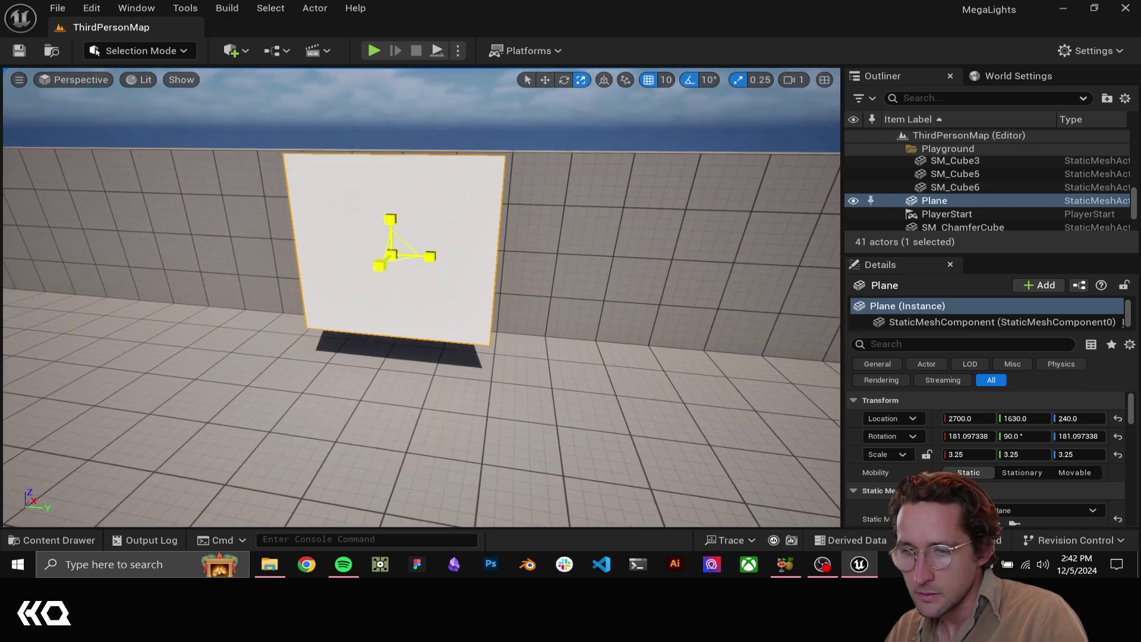
left_click_drag(390, 255, 592, 227)
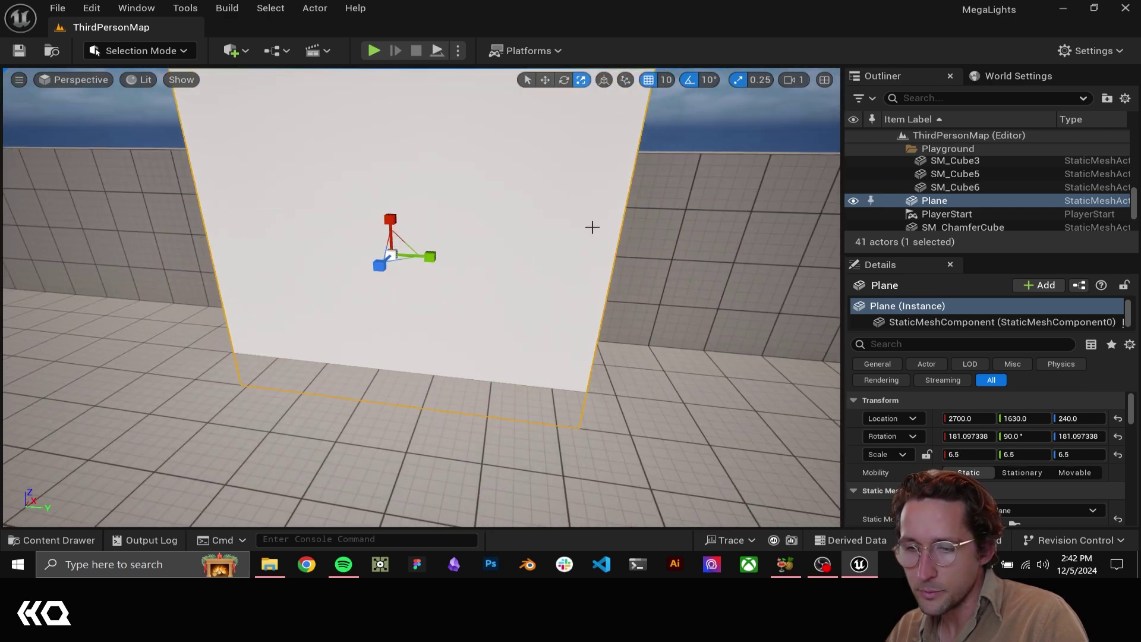
- Create a folder named _MAT inside the project's Content folder
scroll(592, 227, "down", 5)
left_click(44, 543)
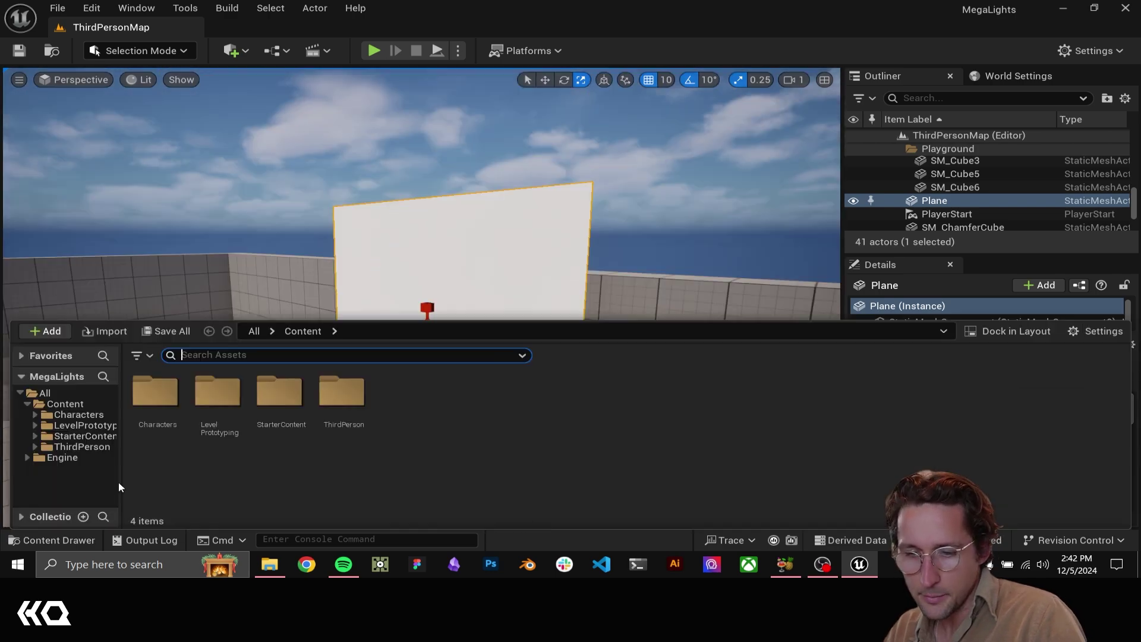
right_click(60, 407)
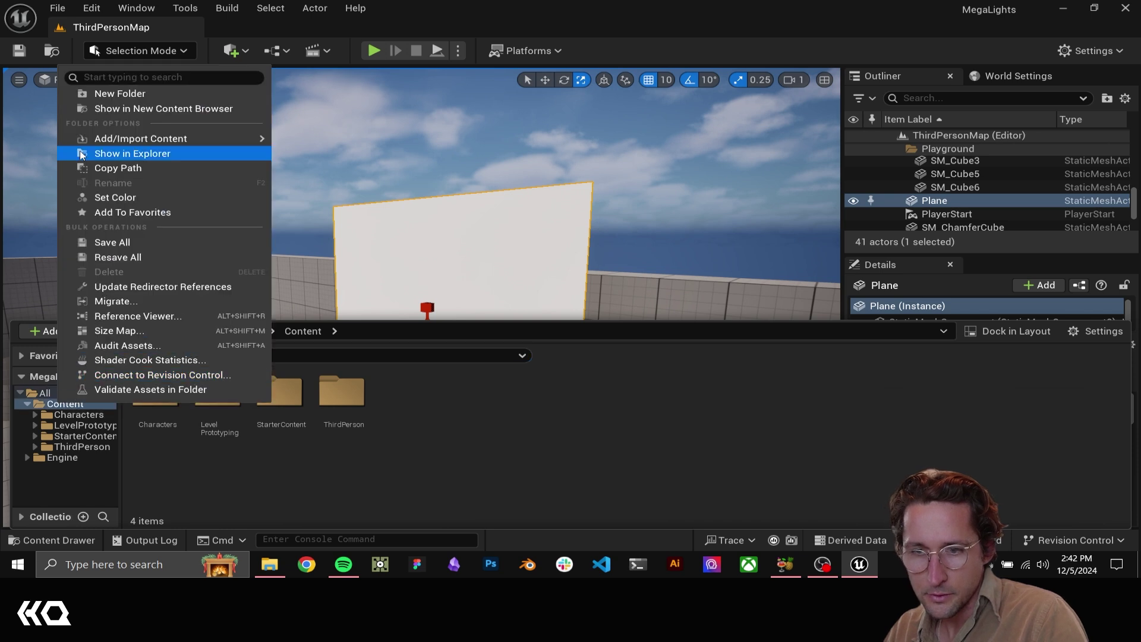
left_click(124, 94)
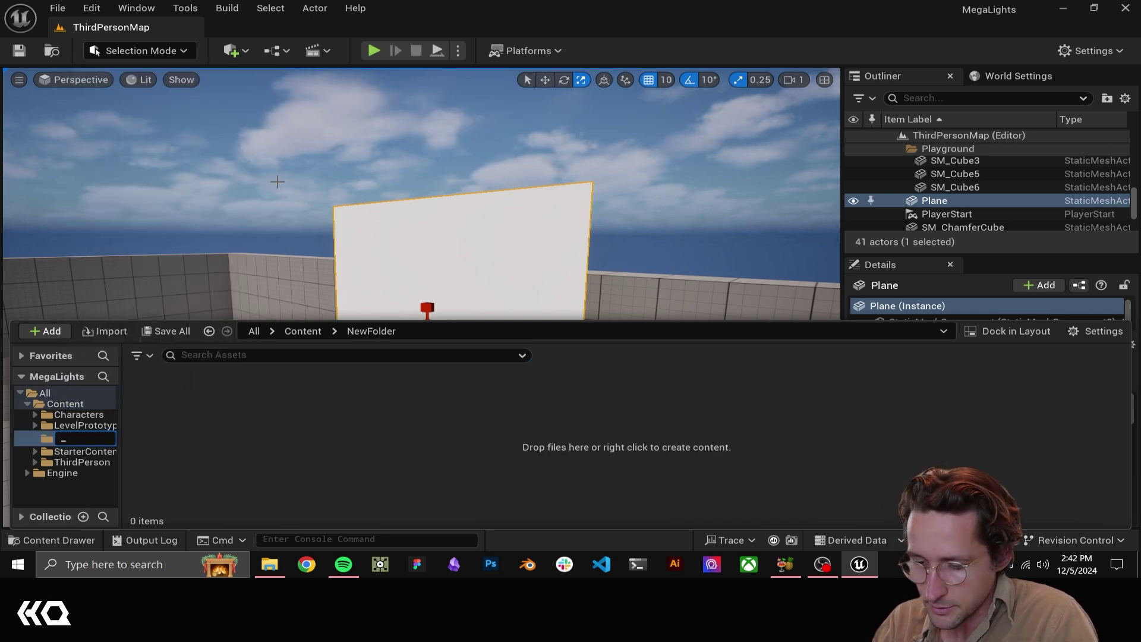
key("Return")
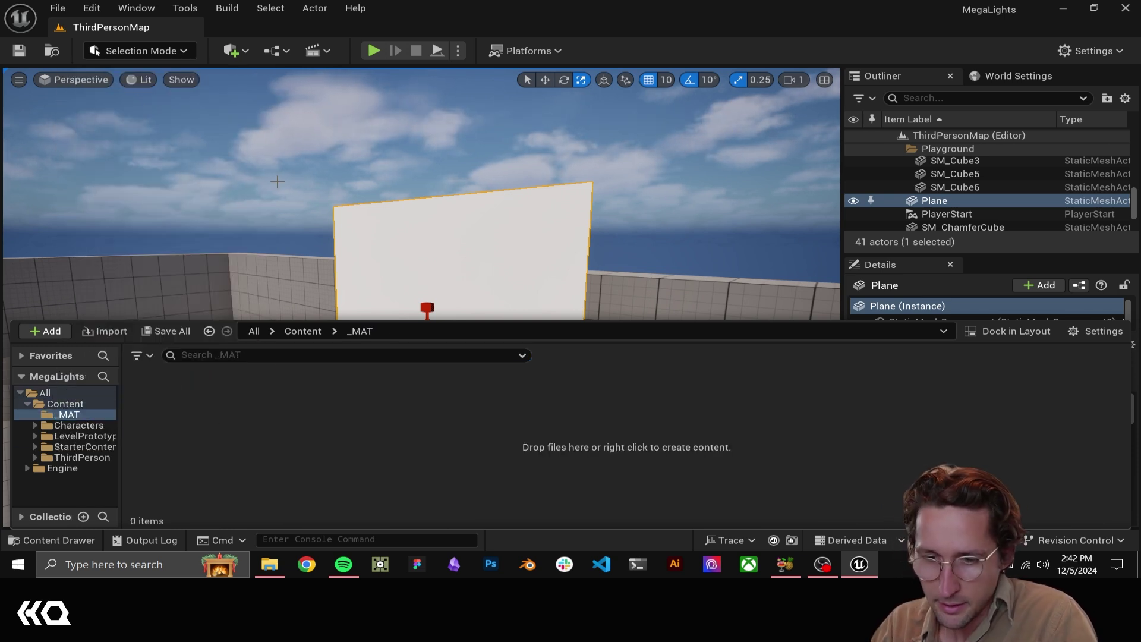
- Create a material named M_Screen in the _MAT folder
right_click(252, 409)
left_click(333, 306)
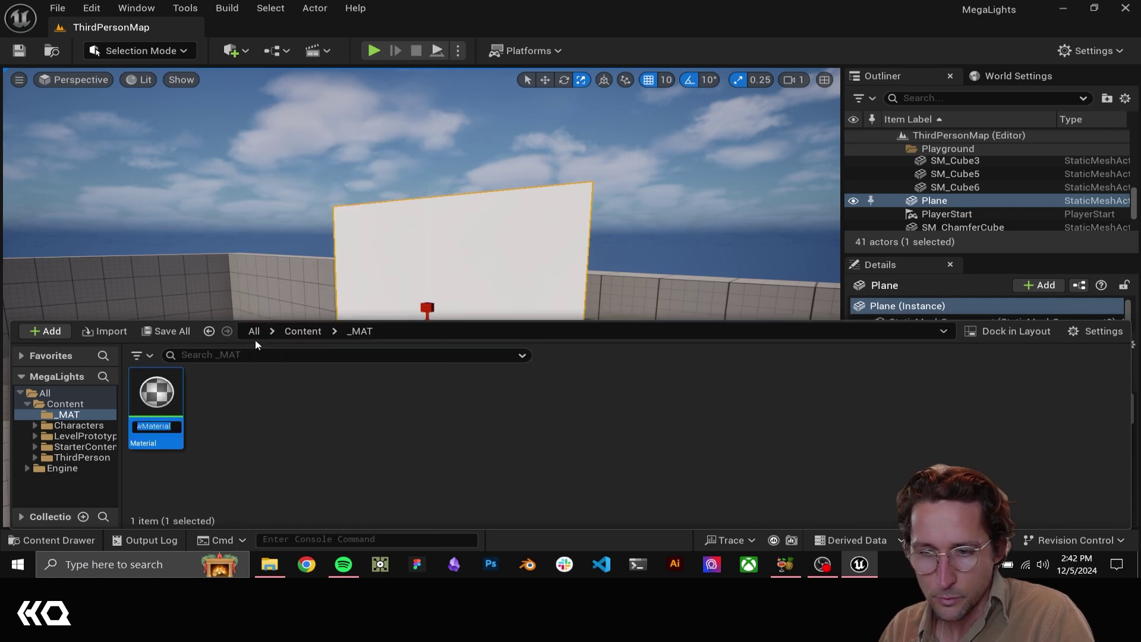
type("M")
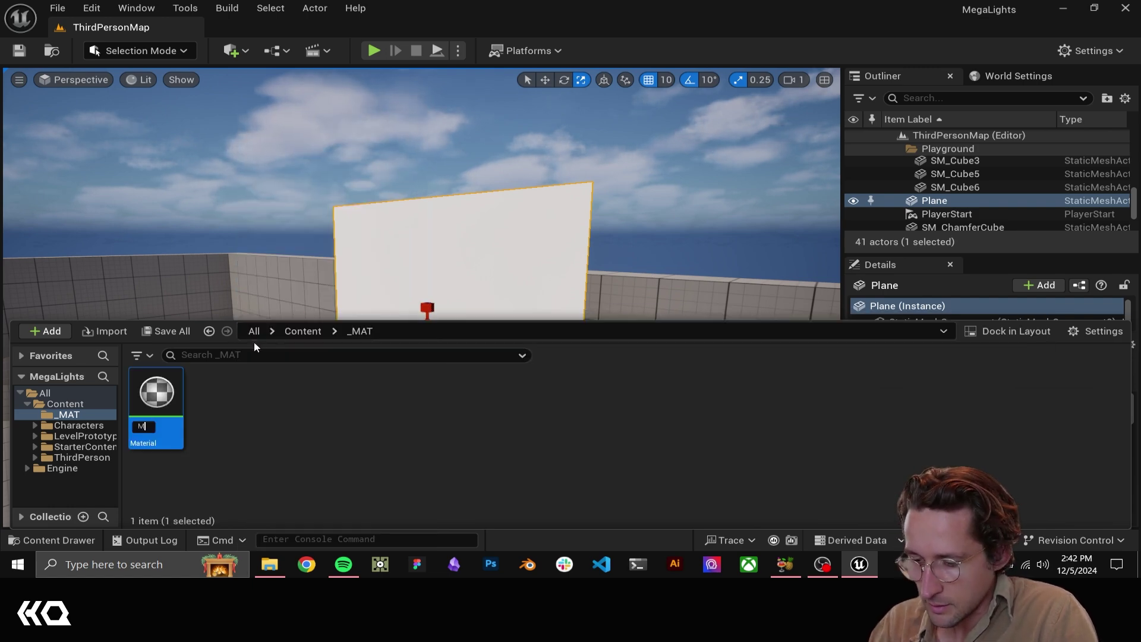
type("_Sc")
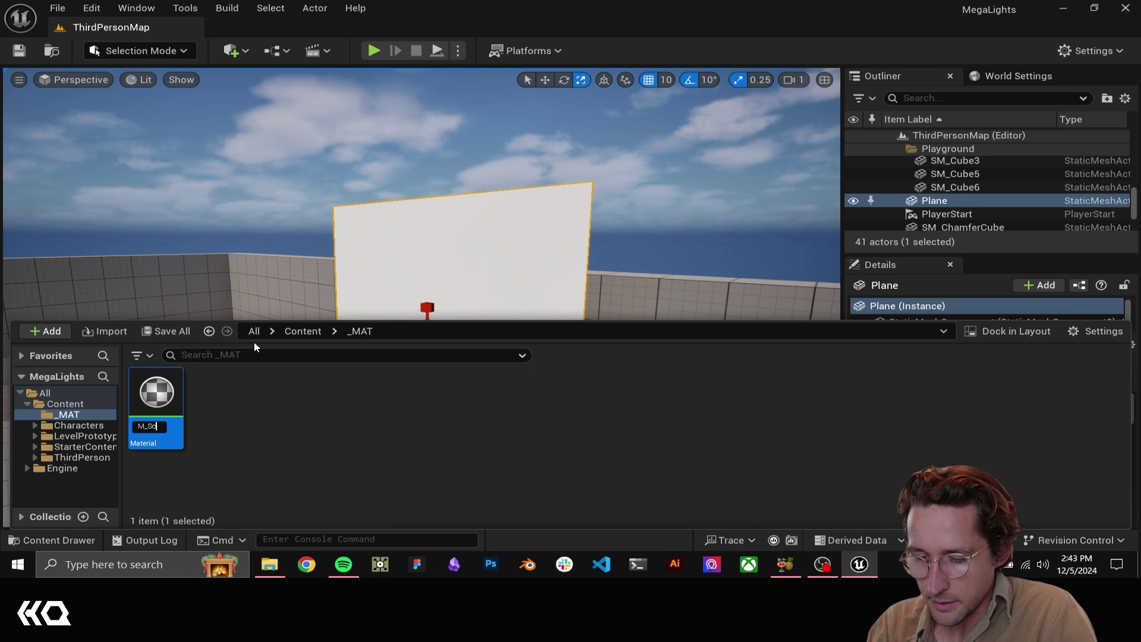
type("reen")
key("Return")
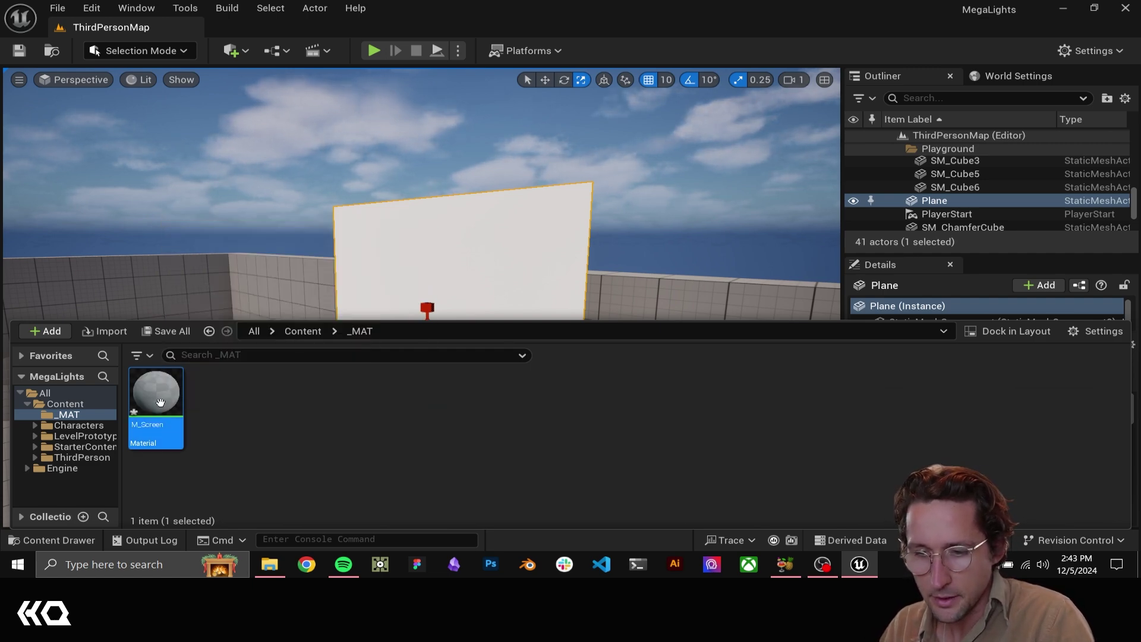
- Apply the M_Screen material to the upright plane and view the plane from the front
left_click_drag(170, 399, 504, 248)
right_click_drag(504, 248, 523, 298)
right_click_drag(596, 278, 602, 271)
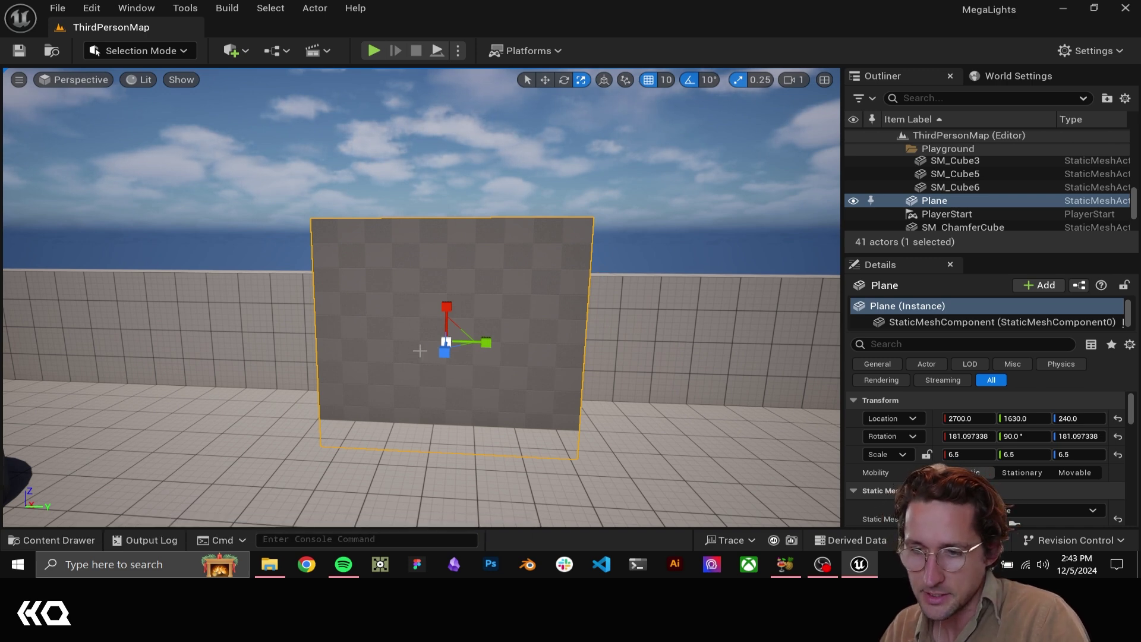
- Create a media player named Screen in the _MAT folder, with a linked video output MediaTexture asset
left_click(58, 541)
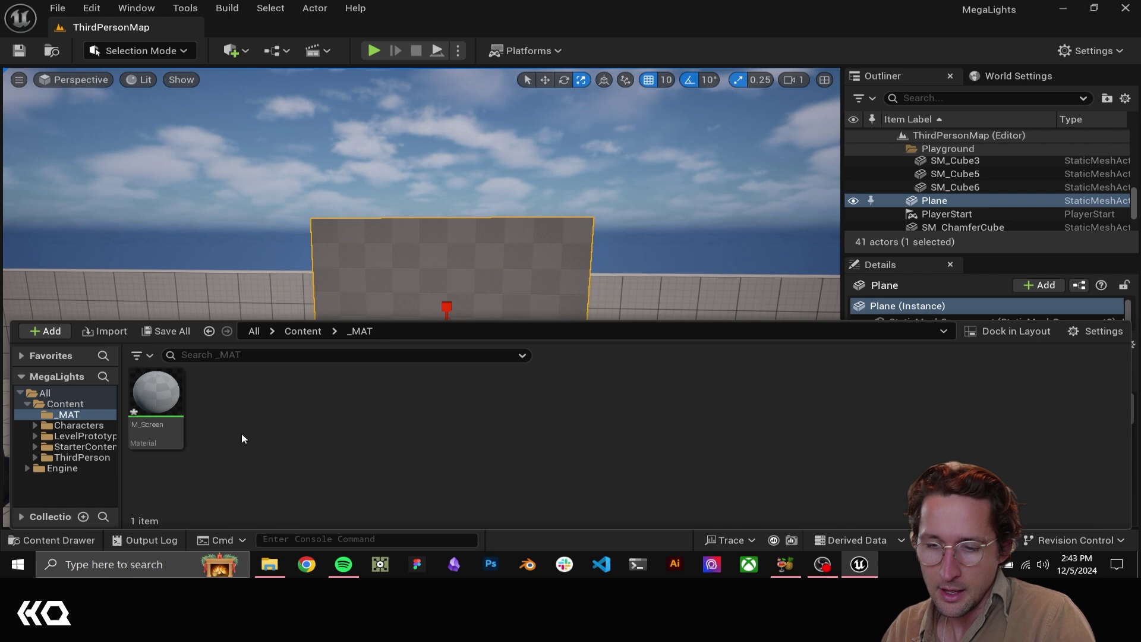
right_click(243, 400)
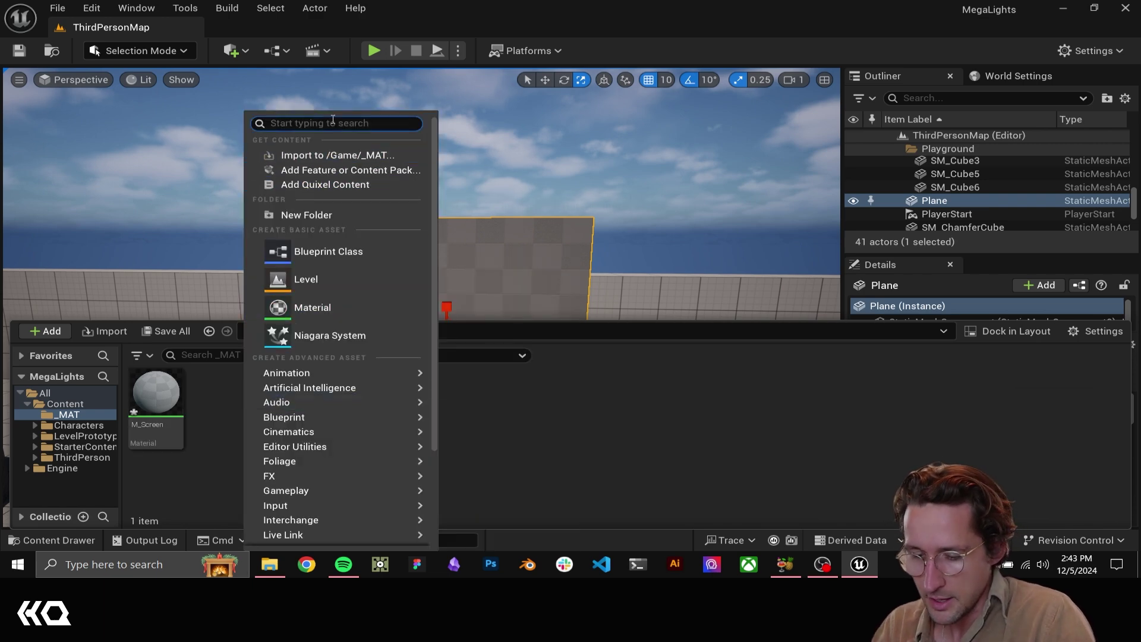
type("media pla")
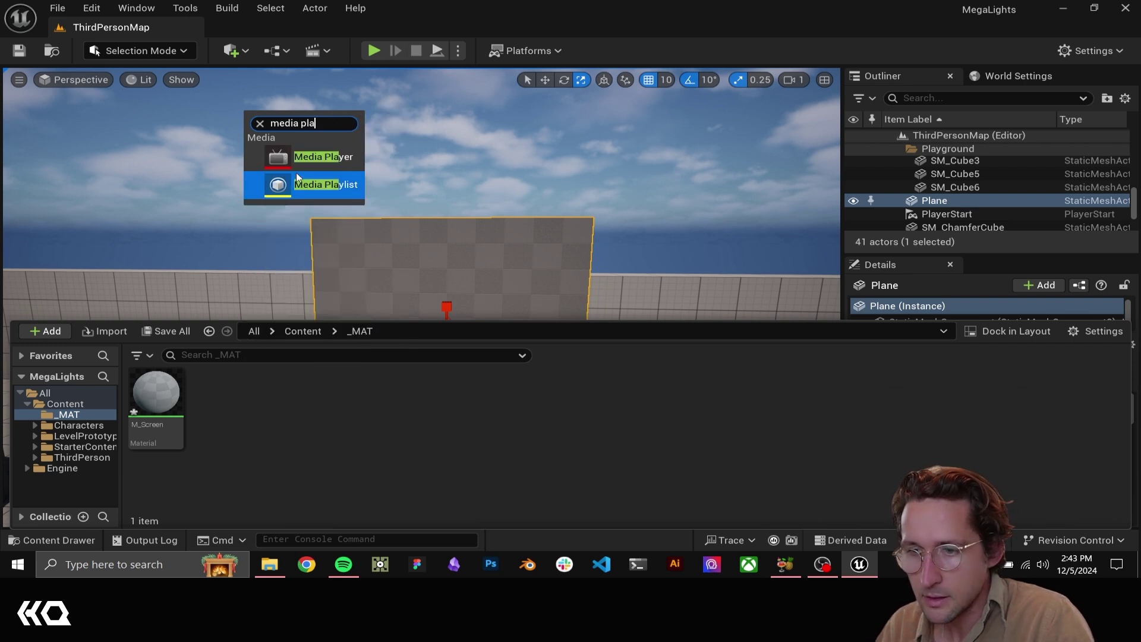
left_click(299, 162)
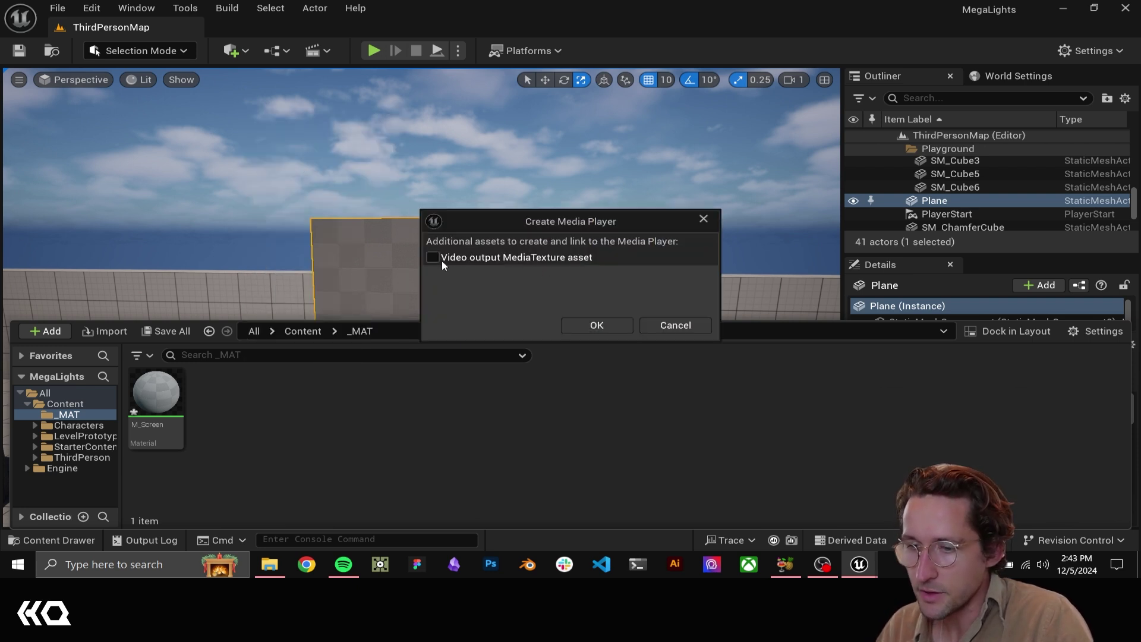
left_click(434, 258)
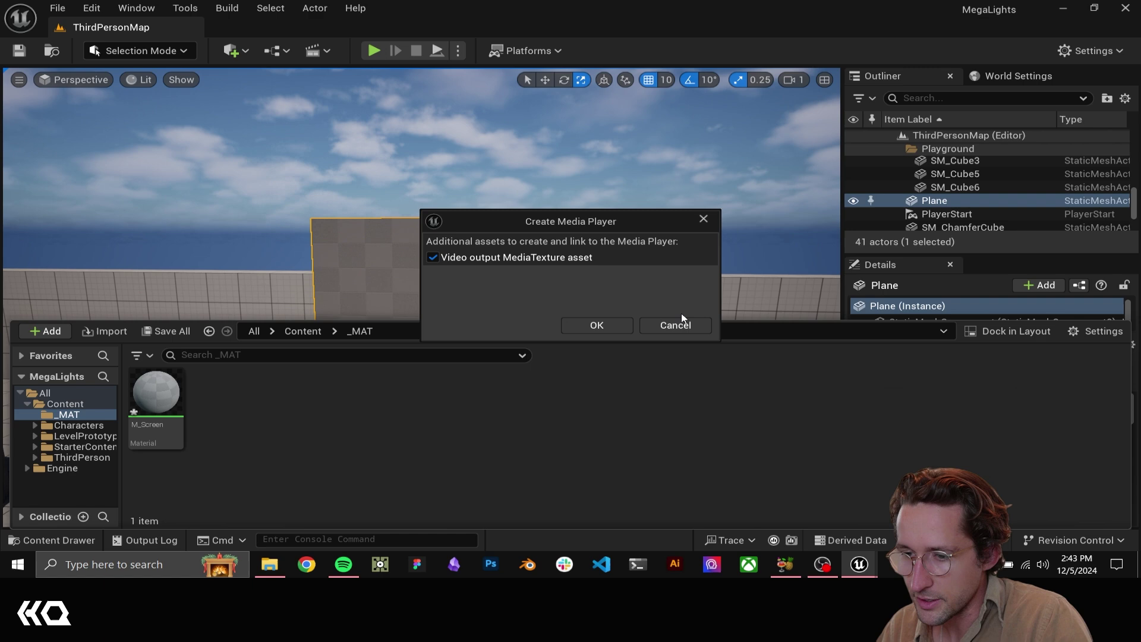
left_click(594, 324)
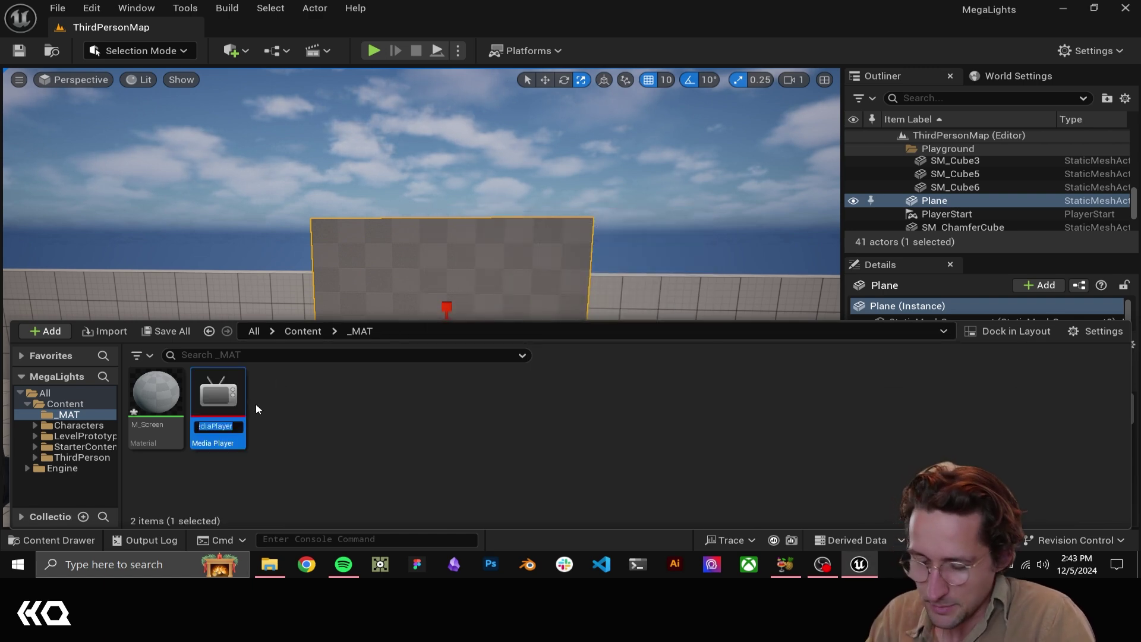
type("Screen")
key("Return")
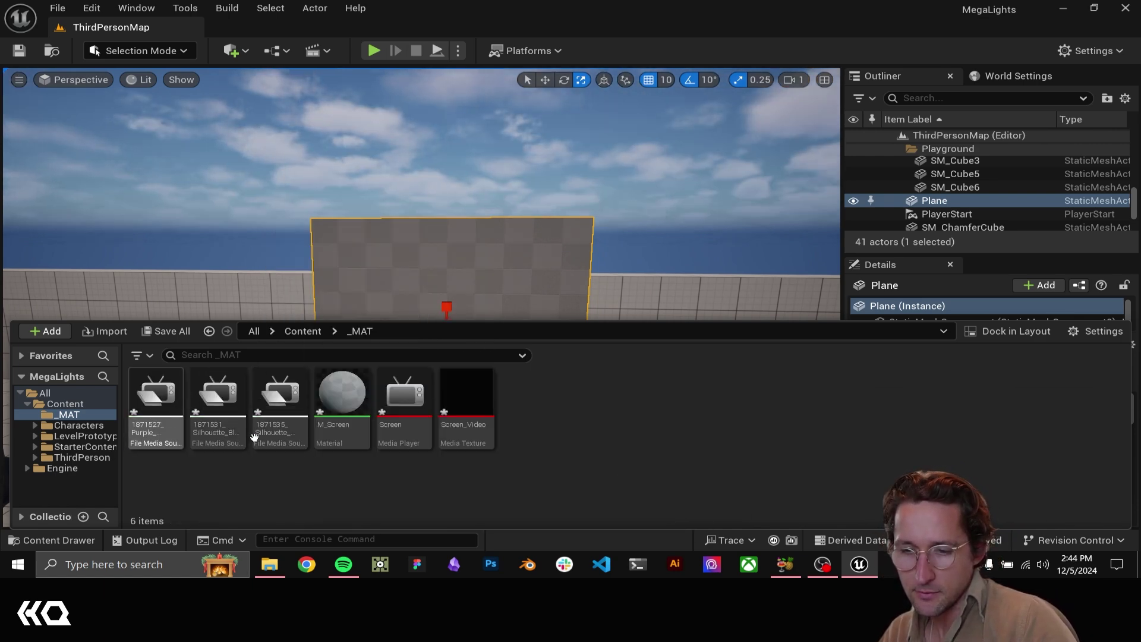
- In the Screen media player, preview the three silhouette clips, load 1871527_Purple_Background_Silhouette_3840x2160 and save the asset
double_click(403, 404)
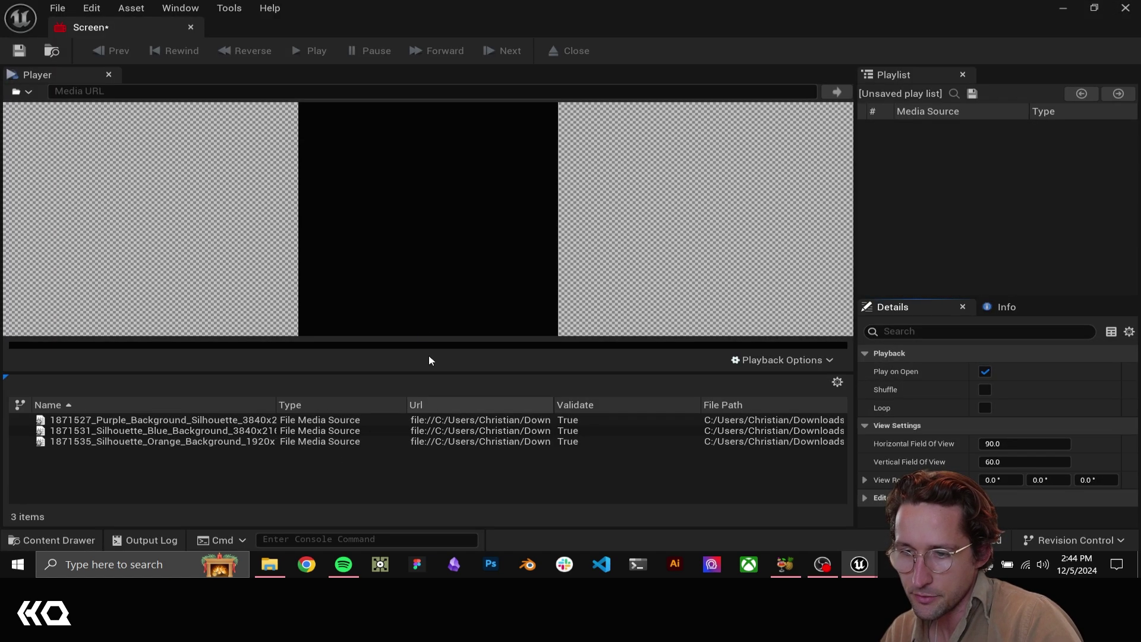
double_click(136, 420)
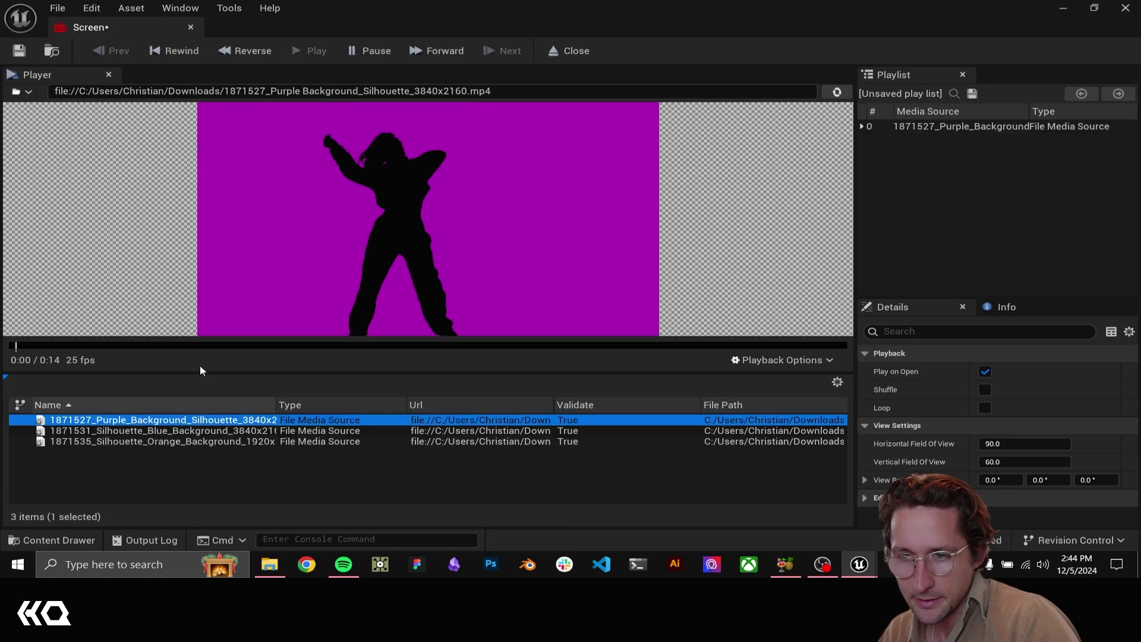
double_click(122, 430)
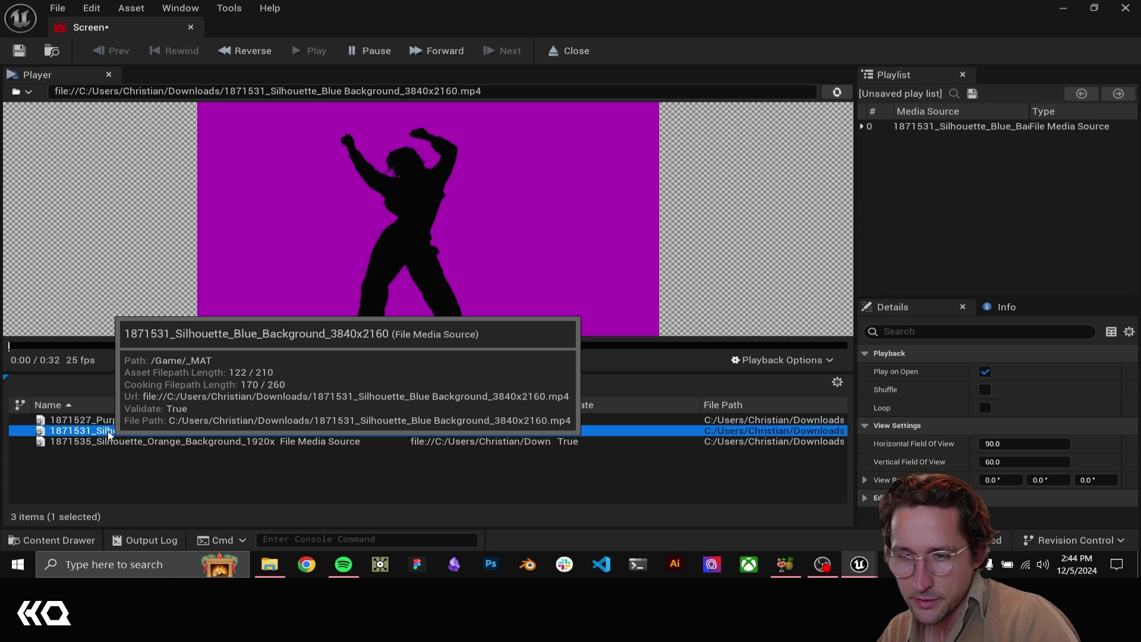
double_click(126, 442)
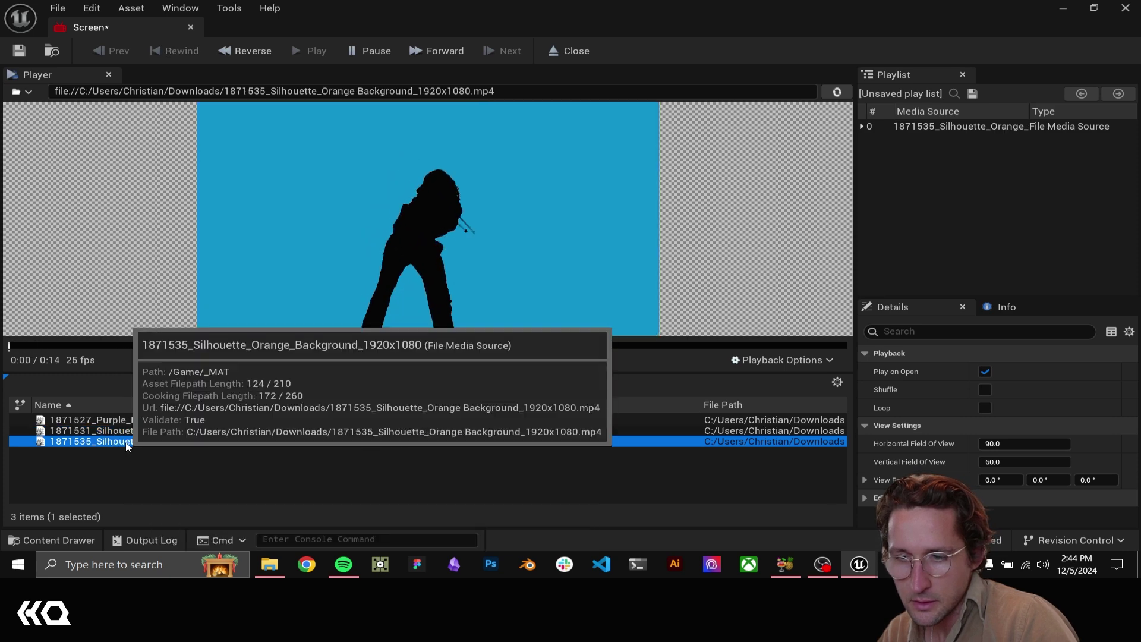
double_click(119, 420)
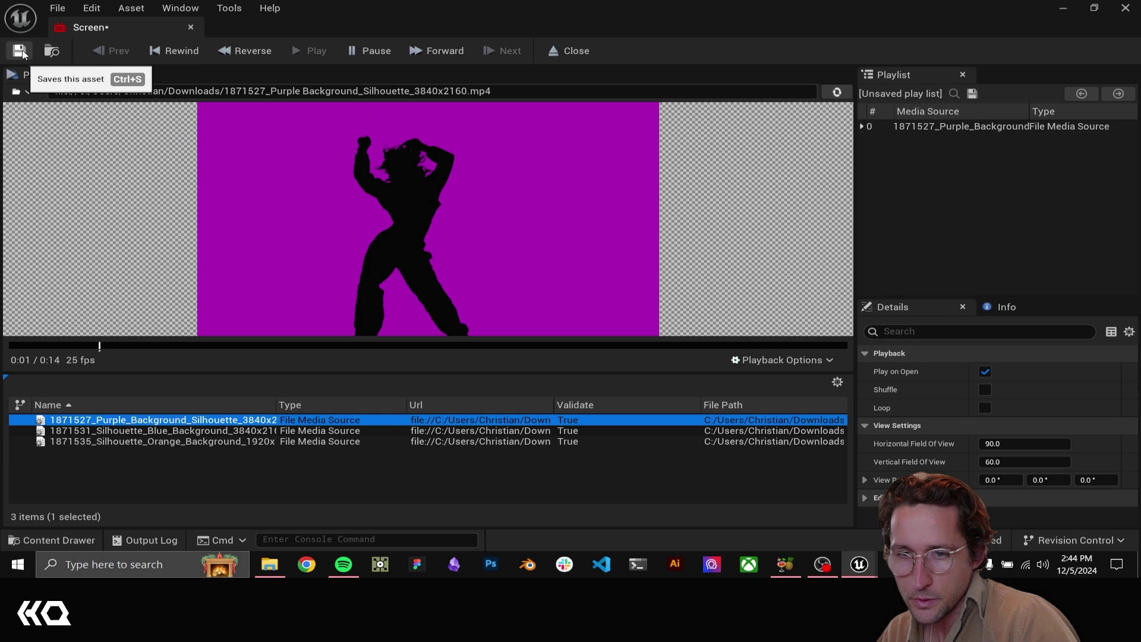
mouse_move(407, 198)
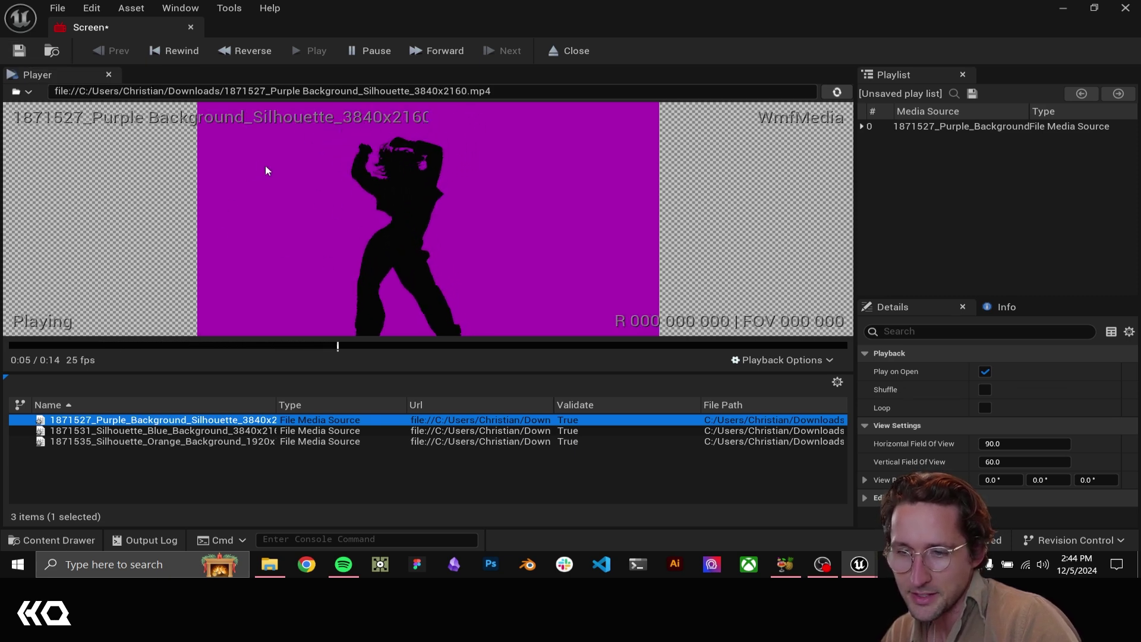
left_click(21, 52)
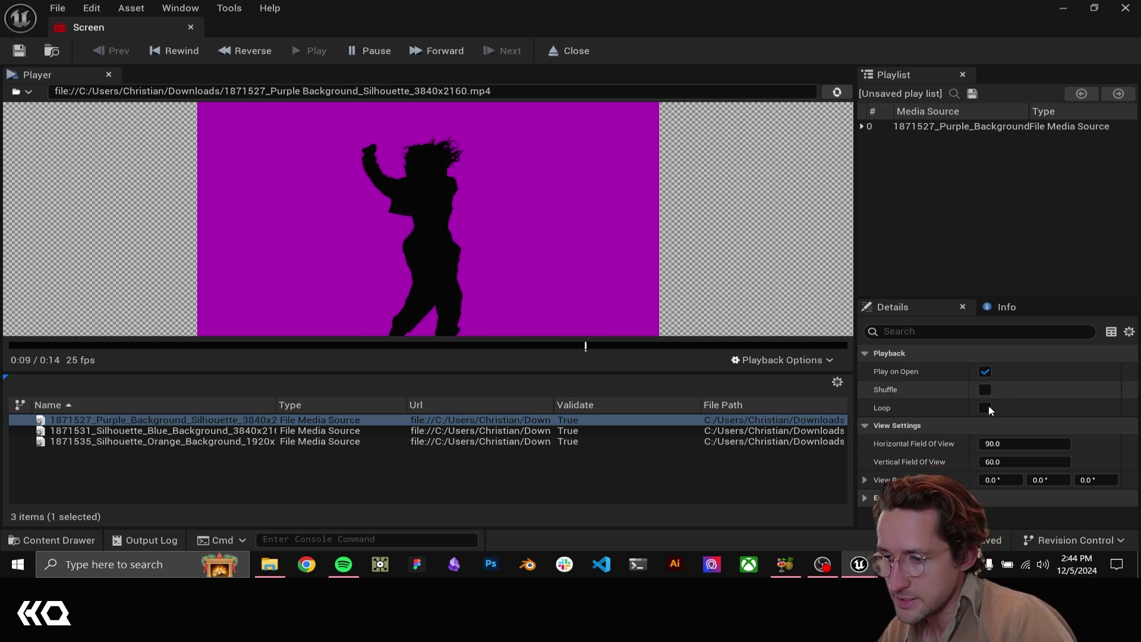
- Enable Loop on the Screen media player, then save the asset and close its editor
left_click(986, 408)
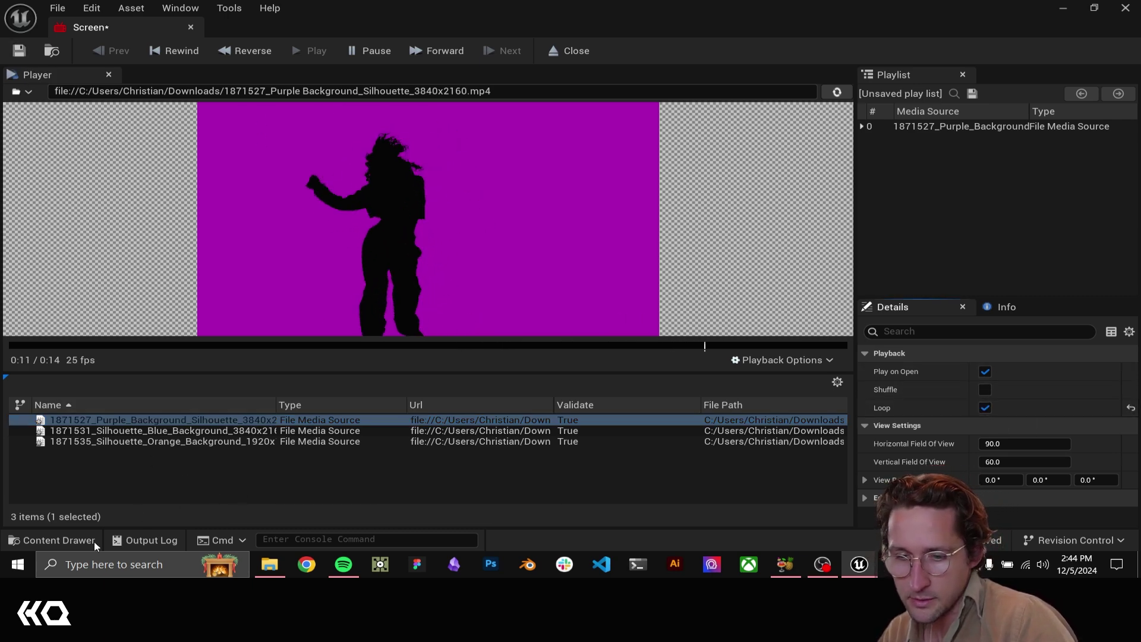
left_click(19, 50)
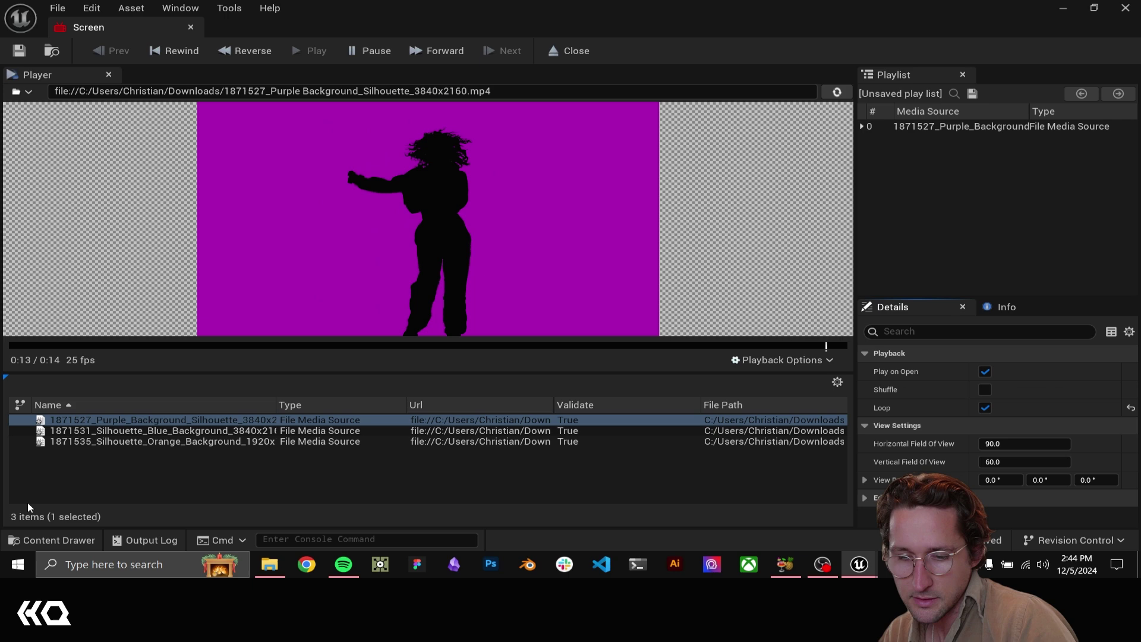
left_click(47, 541)
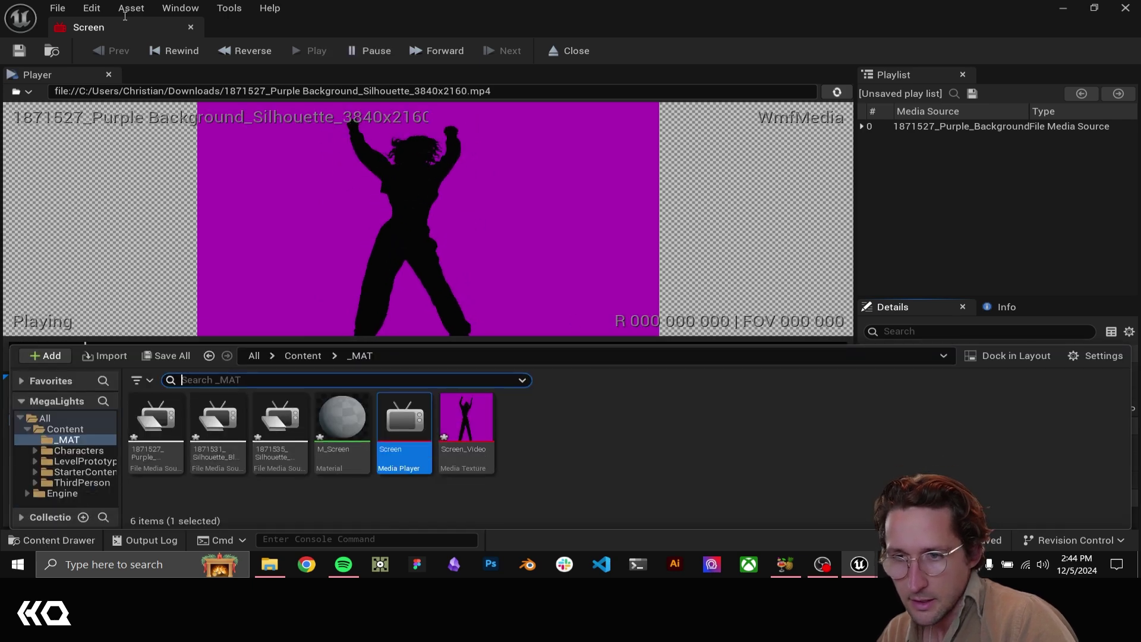
left_click(190, 28)
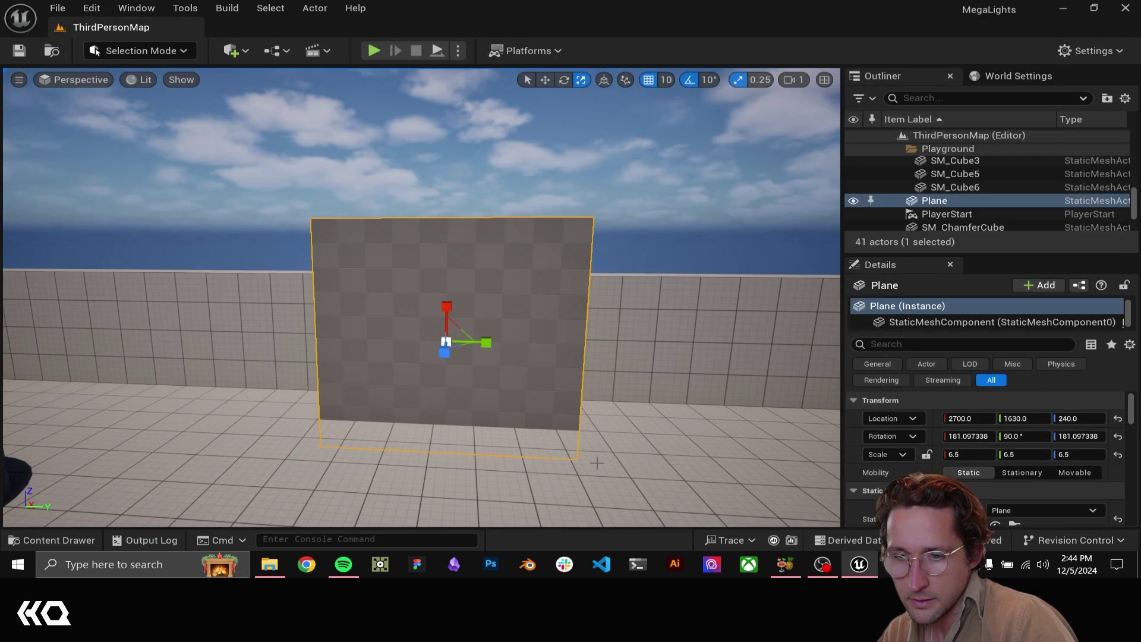
- Open the M_Screen material from the _MAT folder and add a TextureSample node to its graph
left_click(51, 540)
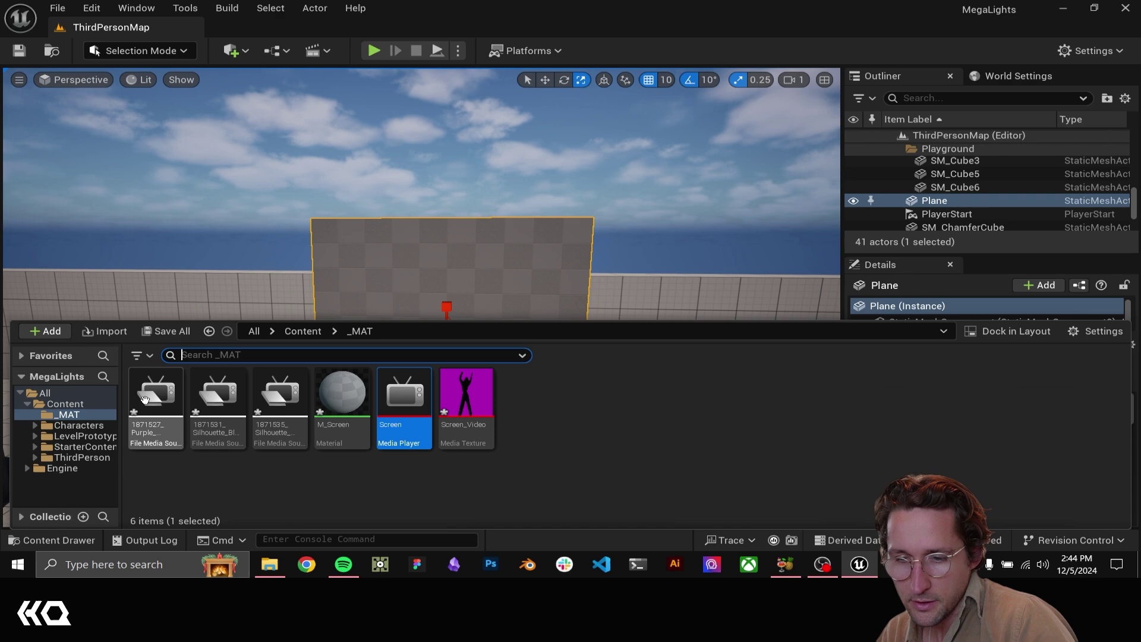
double_click(343, 395)
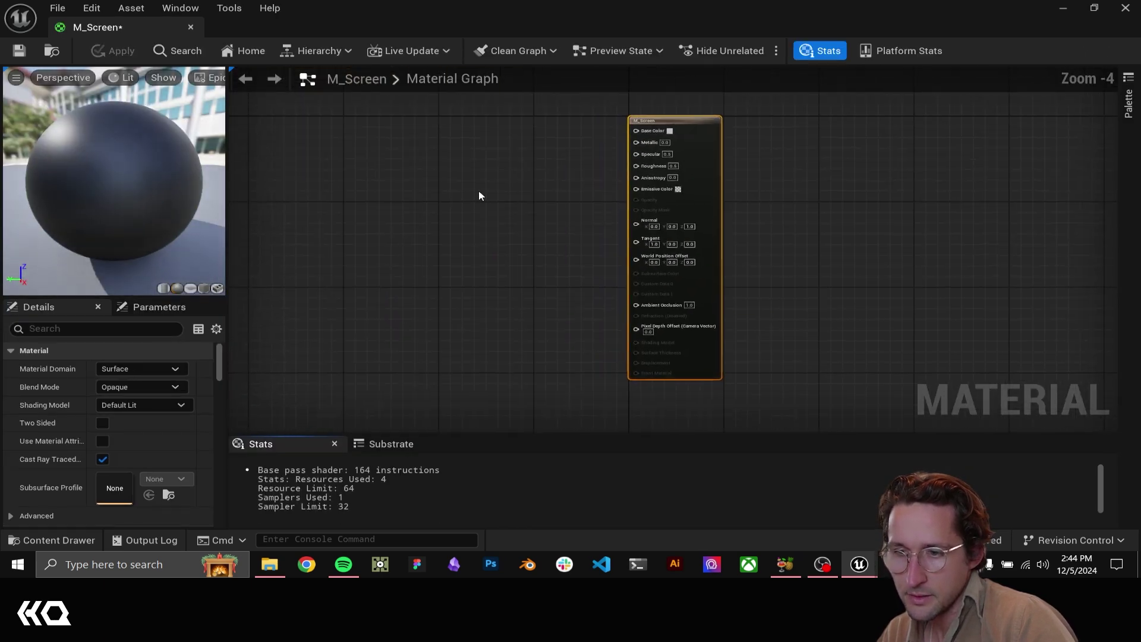
left_click_drag(489, 189, 523, 244)
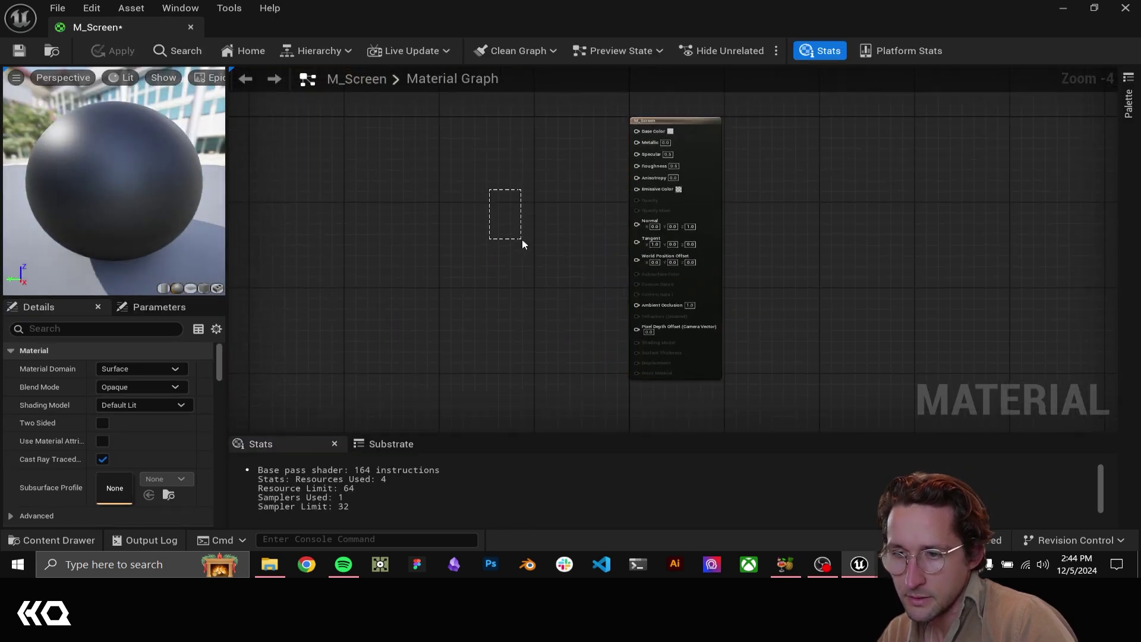
right_click_drag(469, 201, 487, 218)
right_click(487, 220)
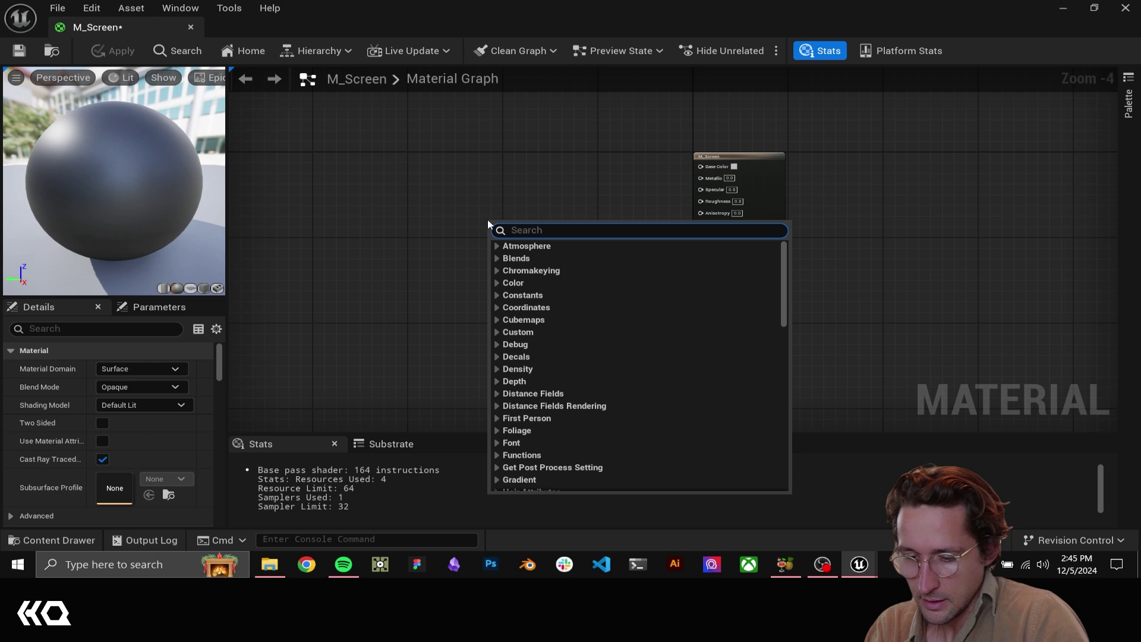
type("text")
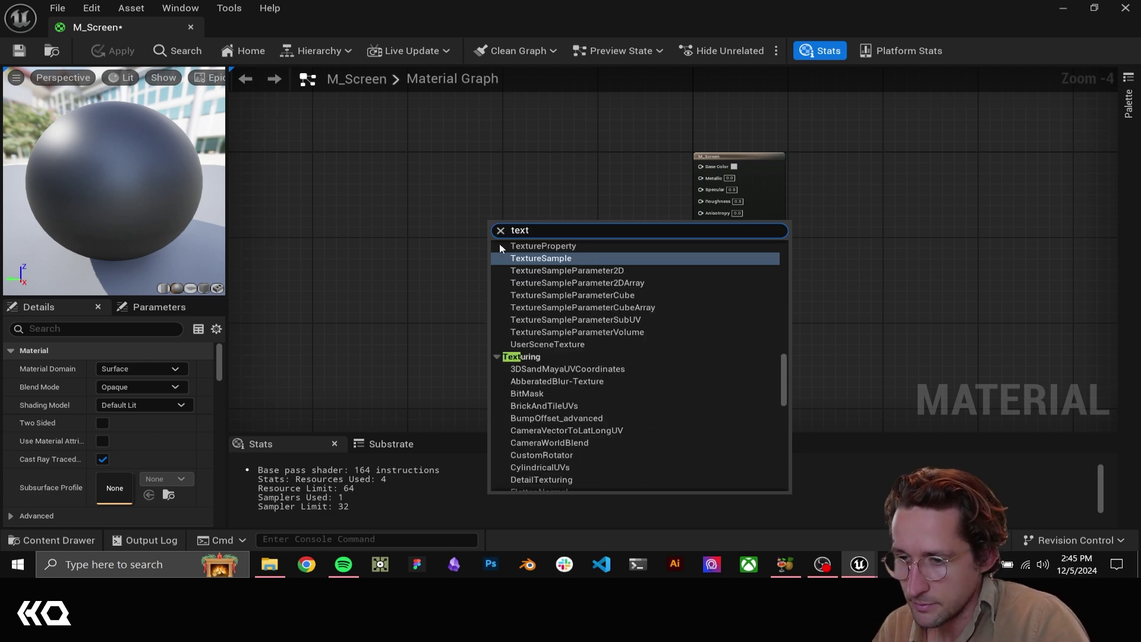
left_click(541, 260)
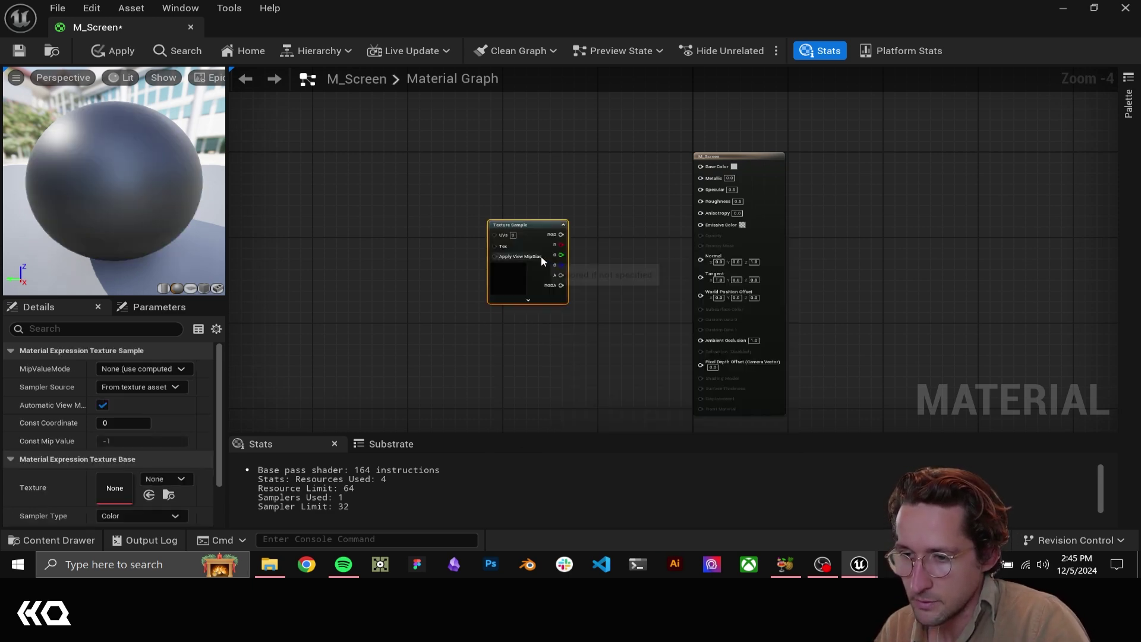
left_click(166, 478)
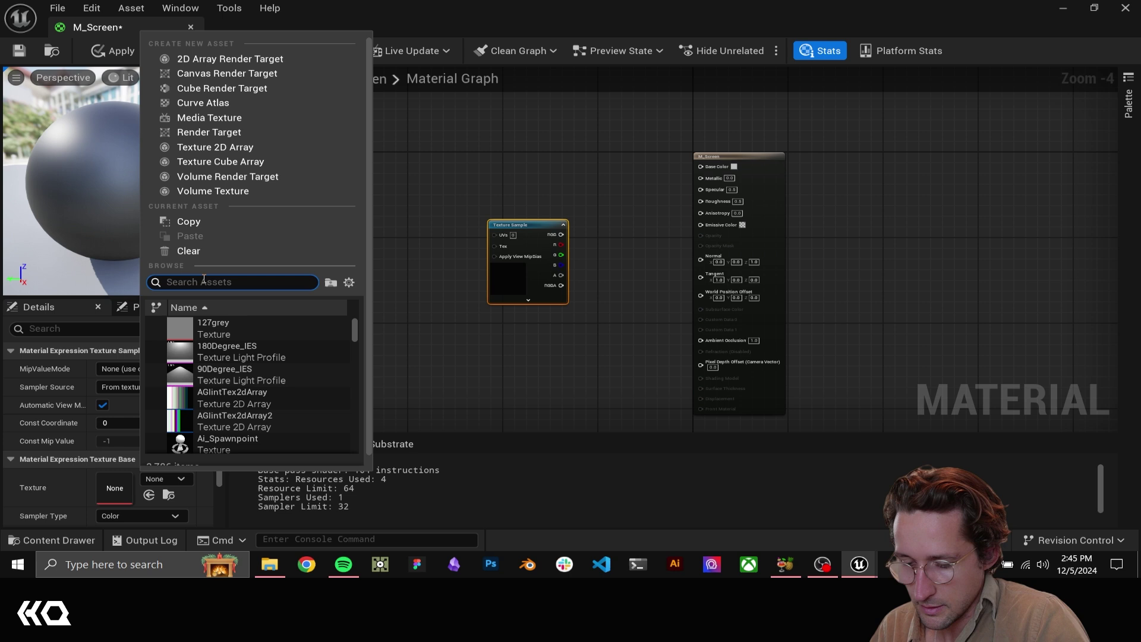
type("m")
key("BackSpace")
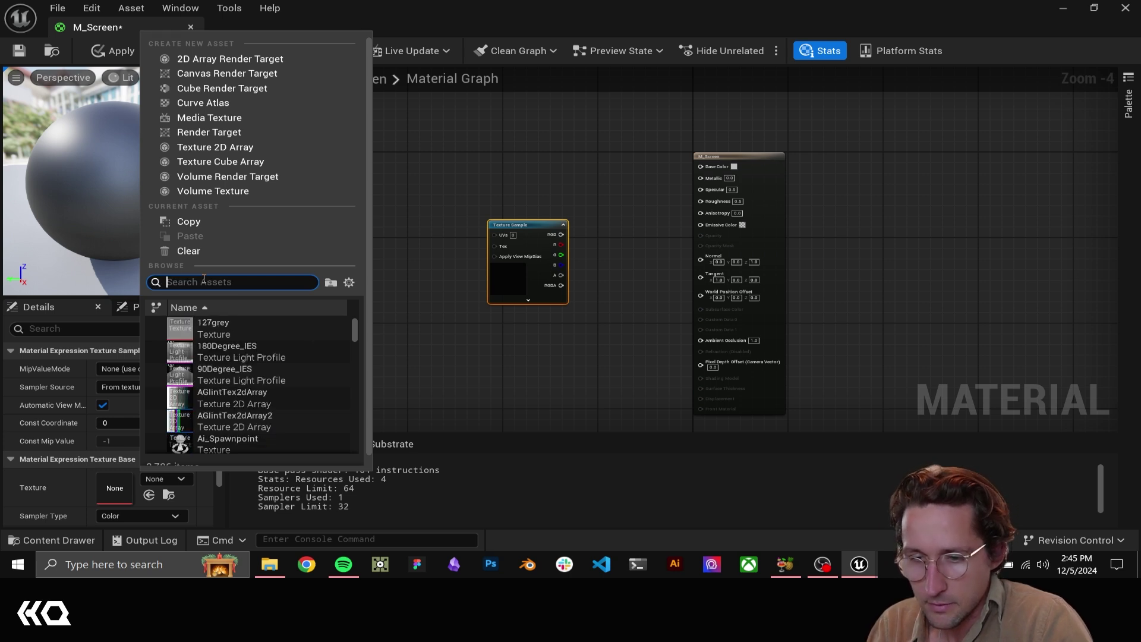
left_click(53, 540)
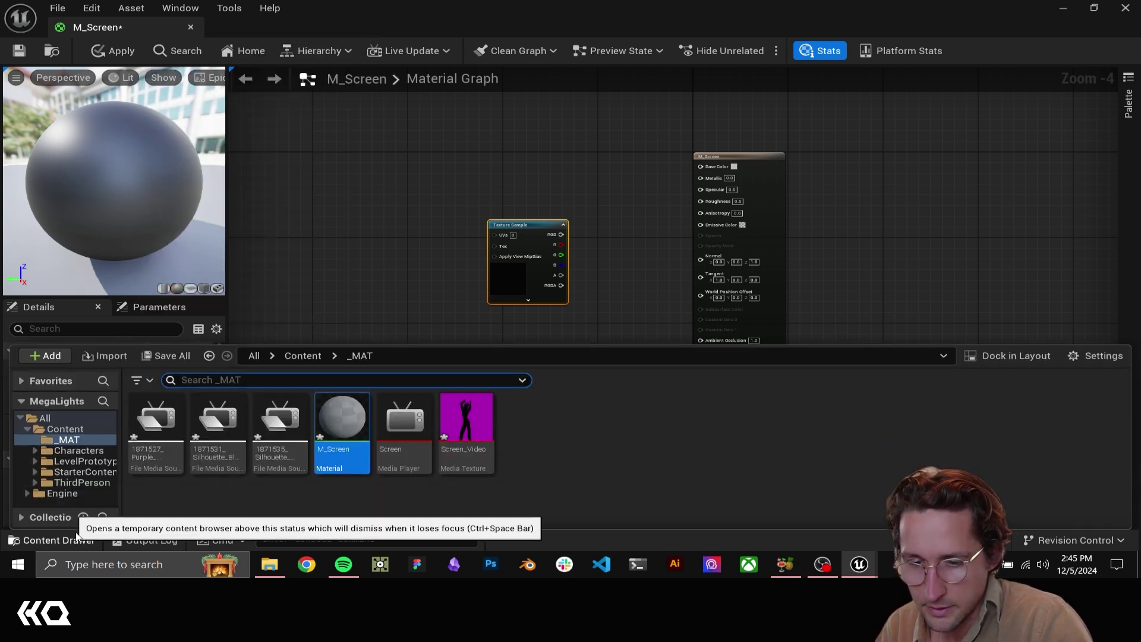
left_click(491, 227)
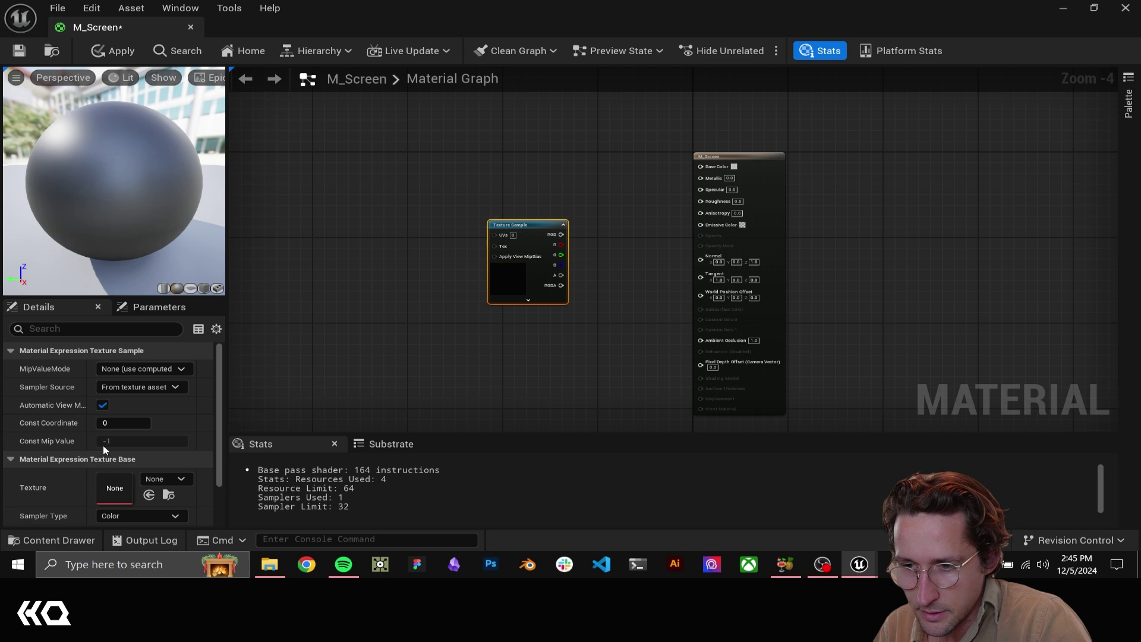
- Assign the Screen_Video media texture to the Texture Sample node
left_click(167, 478)
type("scree")
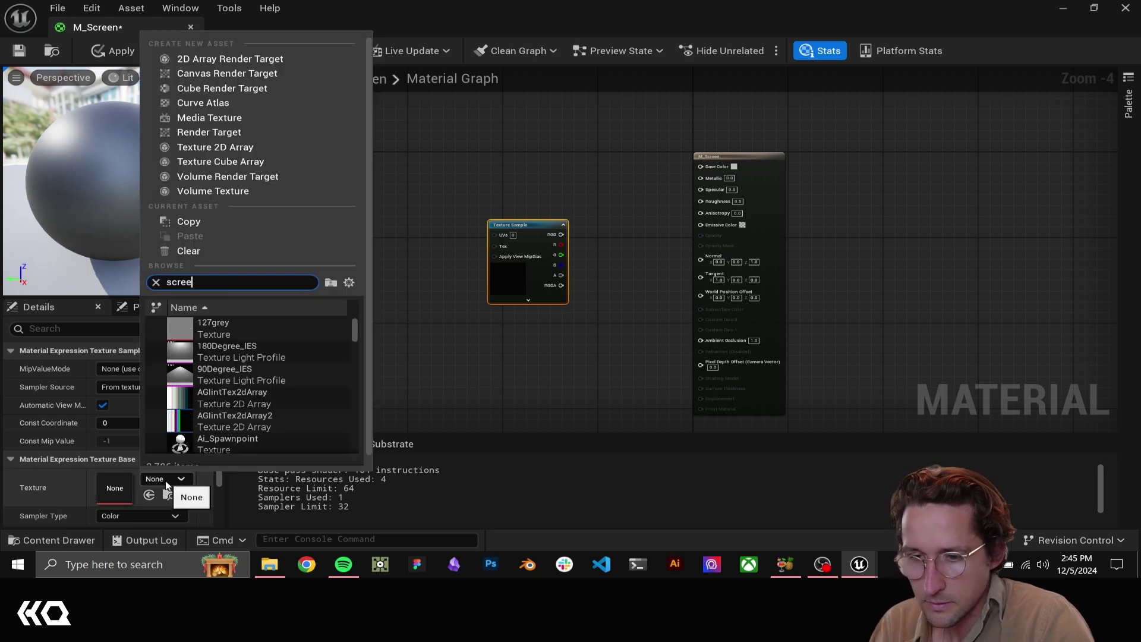
type("n")
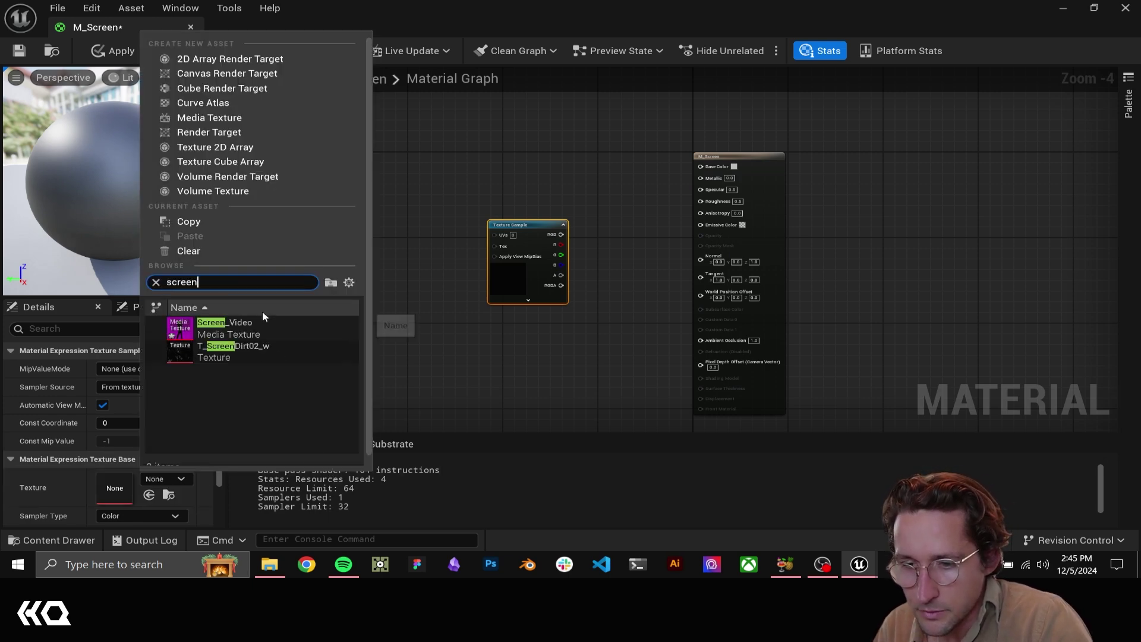
left_click(253, 321)
- Connect the Texture Sample's RGB output to both Base Color and Emissive Color, and align the node beside those inputs
right_click_drag(448, 177, 363, 203)
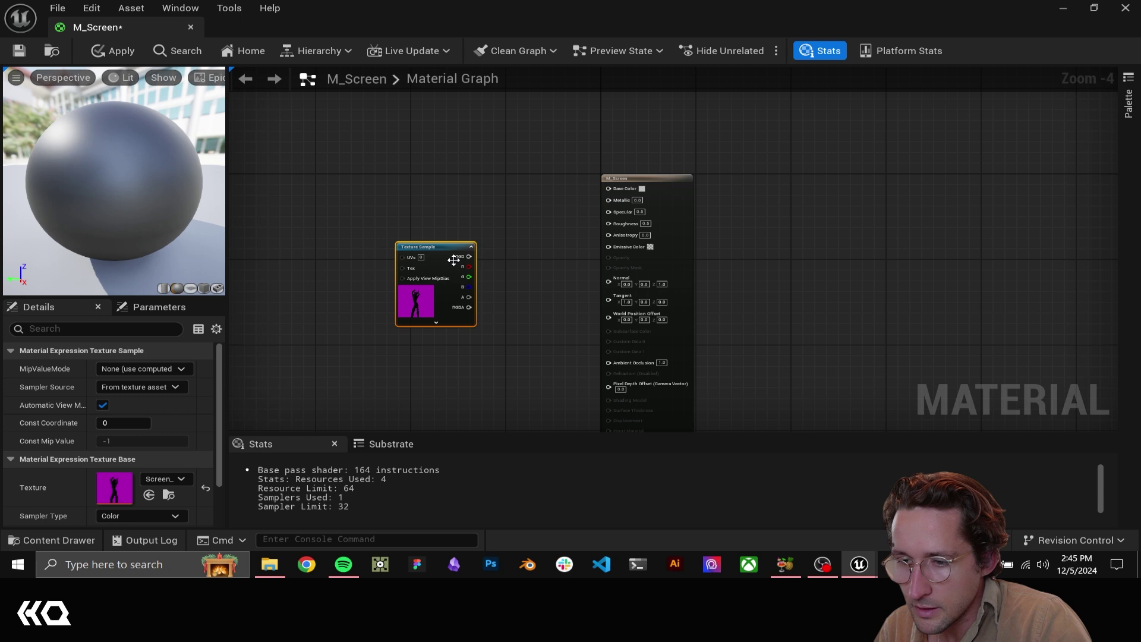
left_click_drag(469, 257, 608, 188)
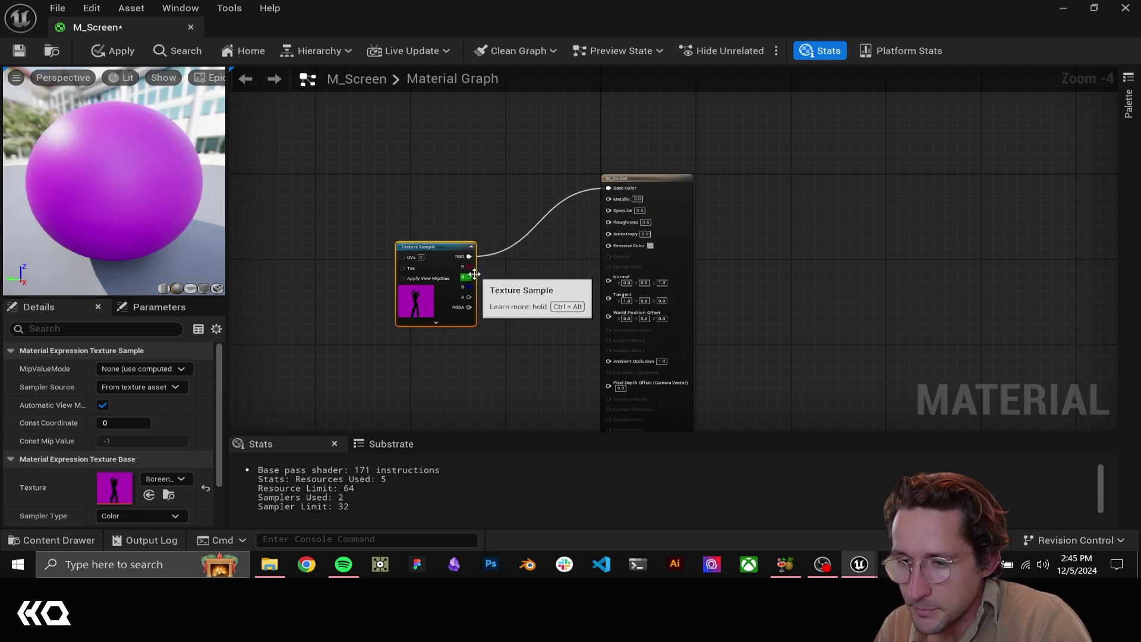
left_click_drag(469, 256, 609, 246)
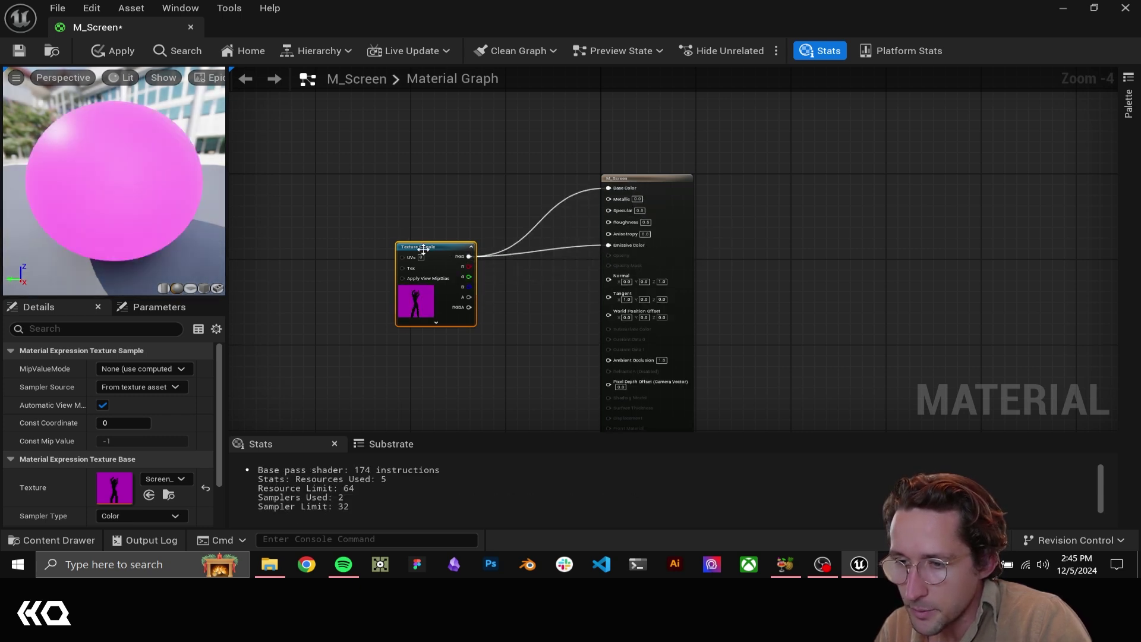
left_click_drag(424, 248, 426, 201)
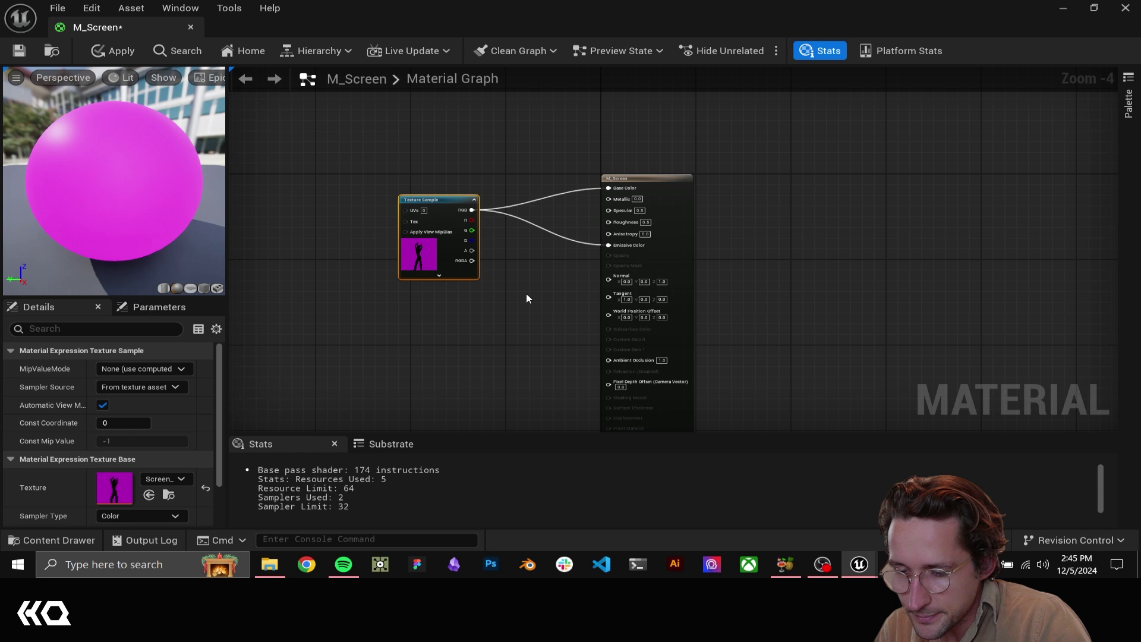
- Add a Multiply node, connect the Texture Sample's RGB to its A input and its output to Emissive Color, and place it between the nodes
right_click(526, 296)
type("muls")
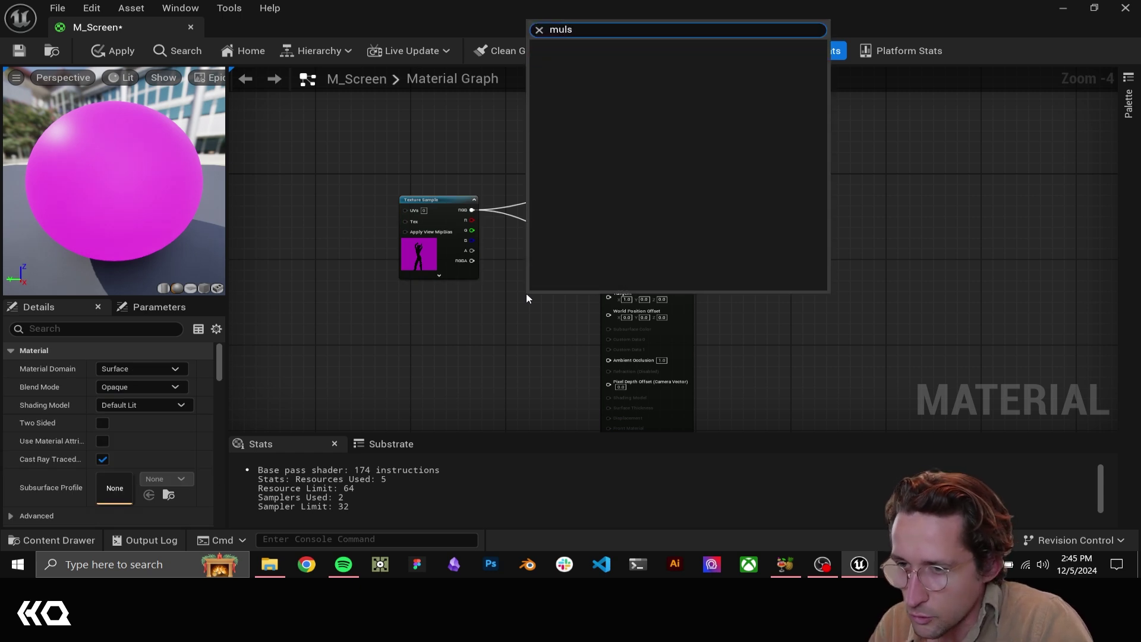
key("BackSpace")
type("t")
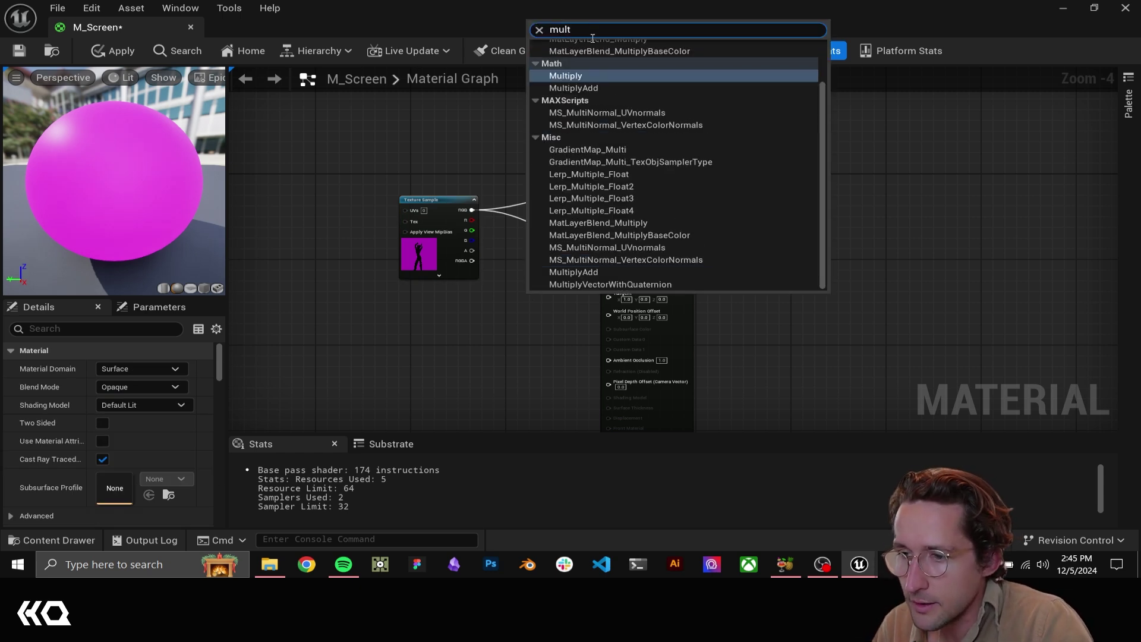
left_click(583, 76)
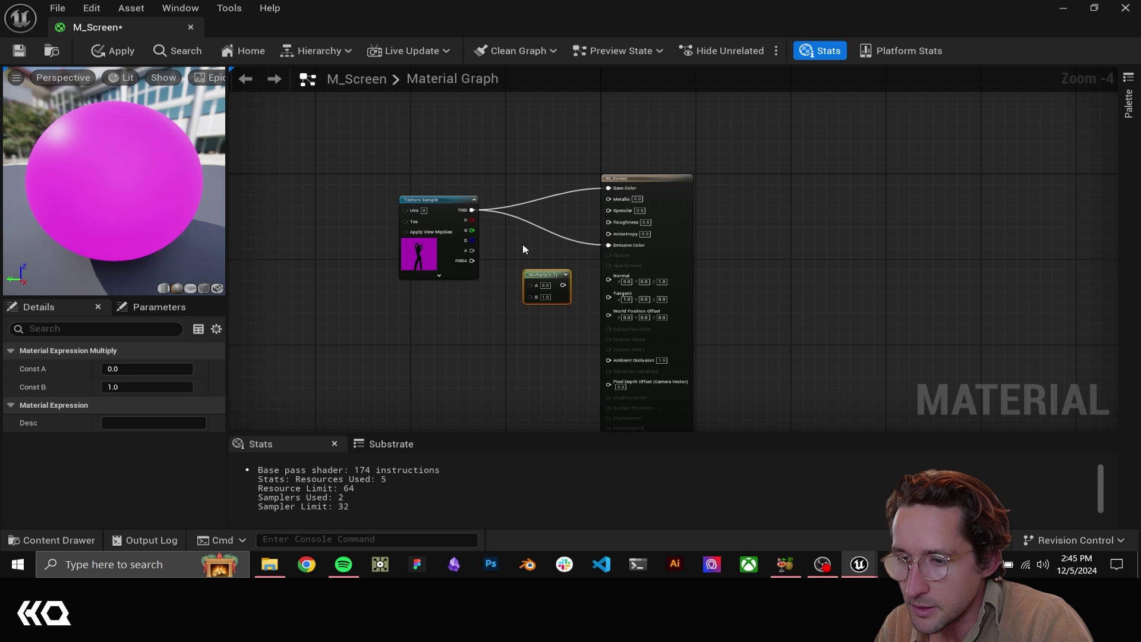
scroll(524, 241, "up", 3)
left_click_drag(426, 186, 654, 252)
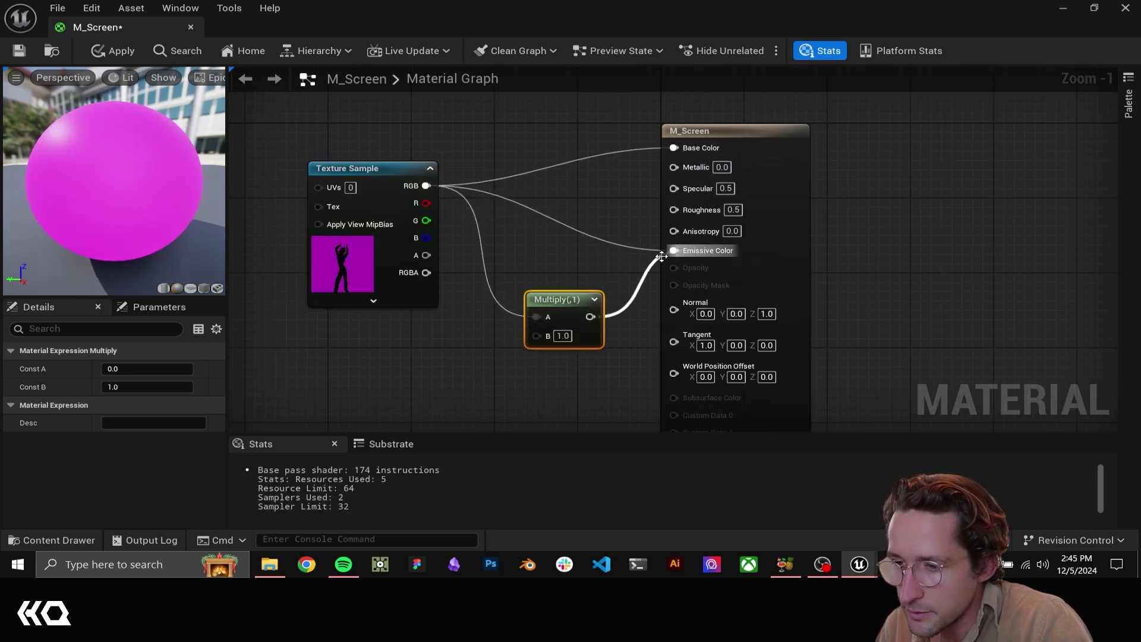
left_click_drag(572, 344, 562, 317)
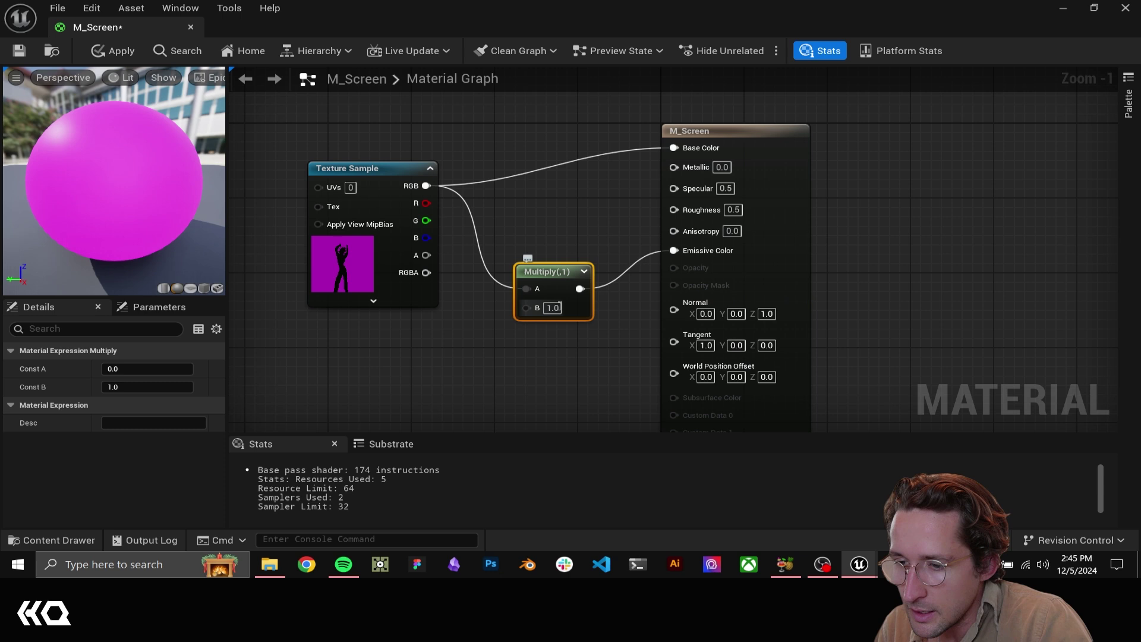
- Set the Multiply node's B value to 0.3, then save the M_Screen material and close its editor
left_click(555, 306)
type(".5")
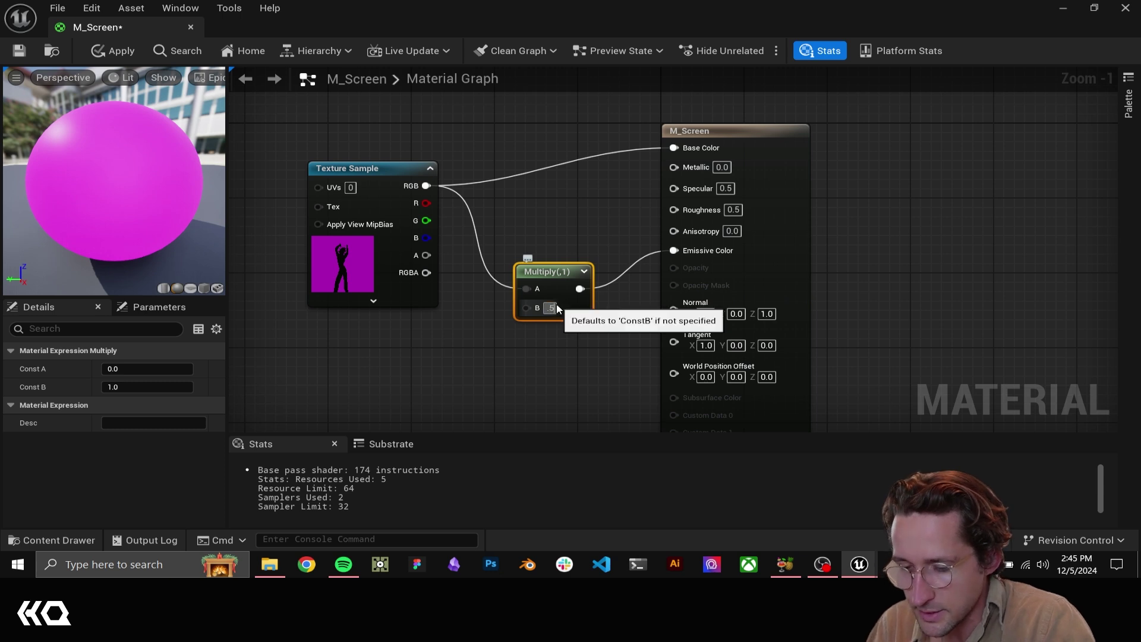
left_click(559, 195)
key("ctrl+s")
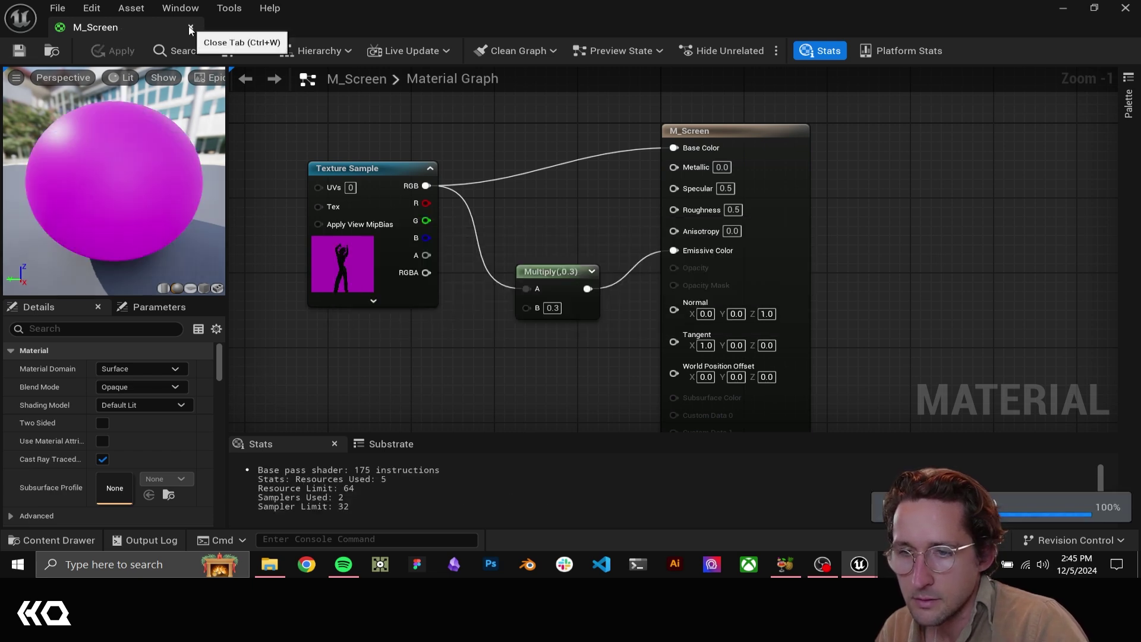
left_click(190, 29)
- Rotate the screen plane so the dancing figure in its video stands upright
key("e")
left_click_drag(493, 300, 517, 345)
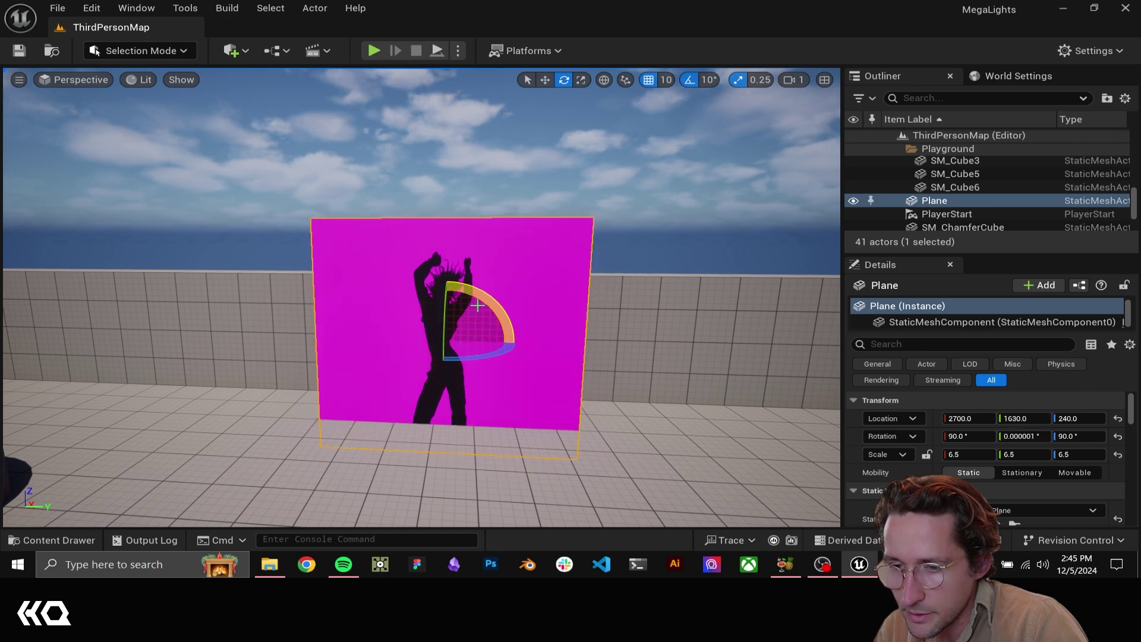
right_click_drag(523, 357, 428, 356)
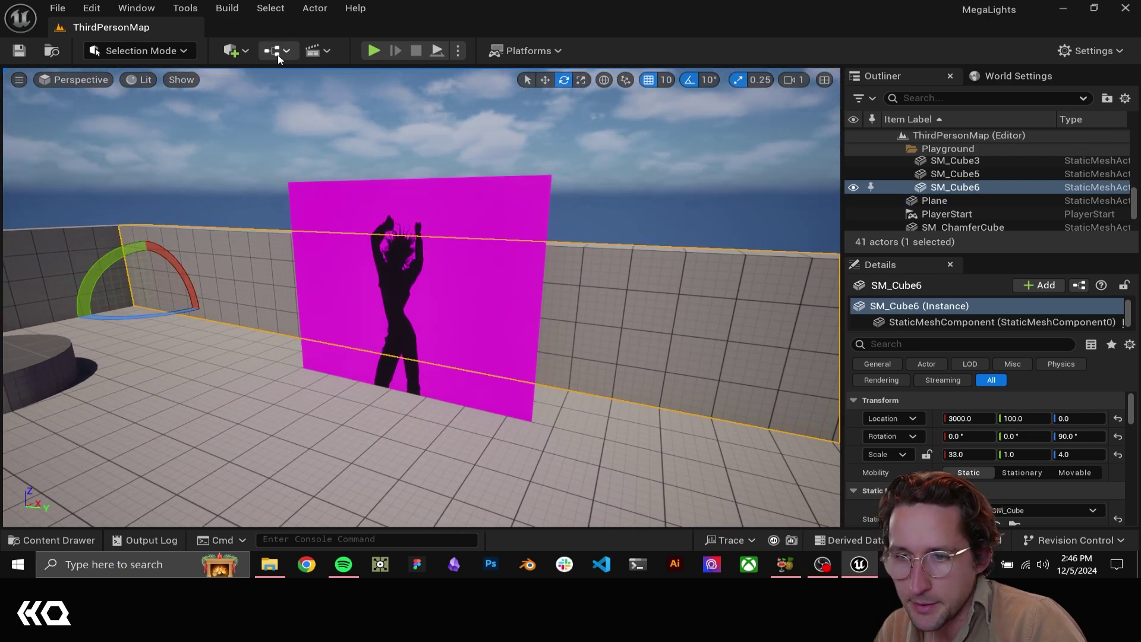
- Add a Rect Light to the level and place it in front of the middle of the screen plane
left_click(238, 52)
mouse_move(270, 195)
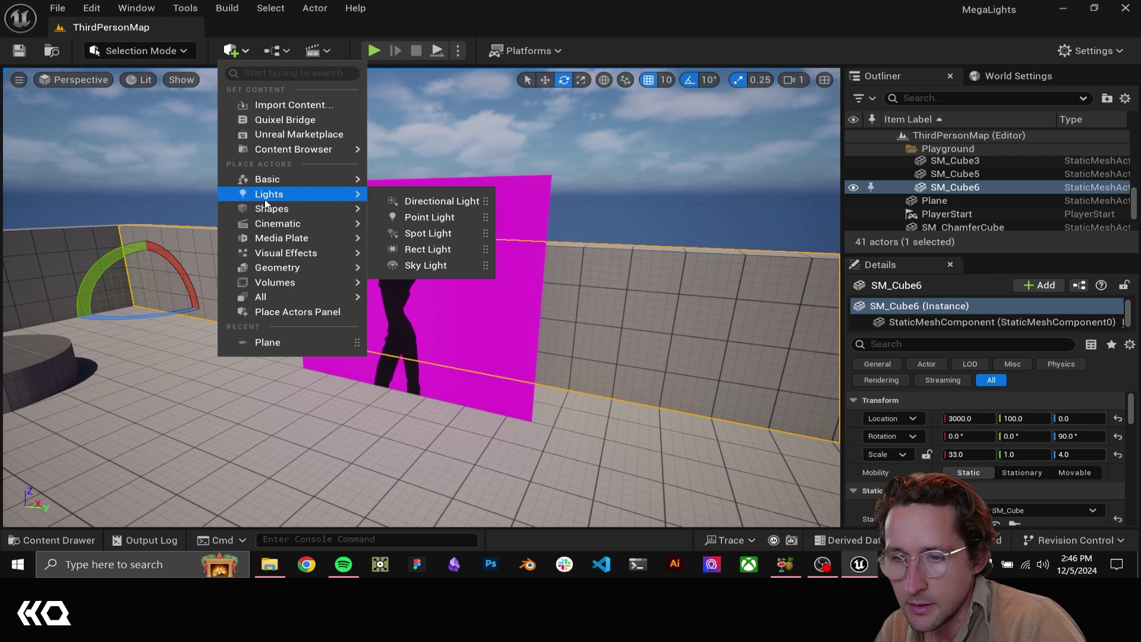
left_click(440, 249)
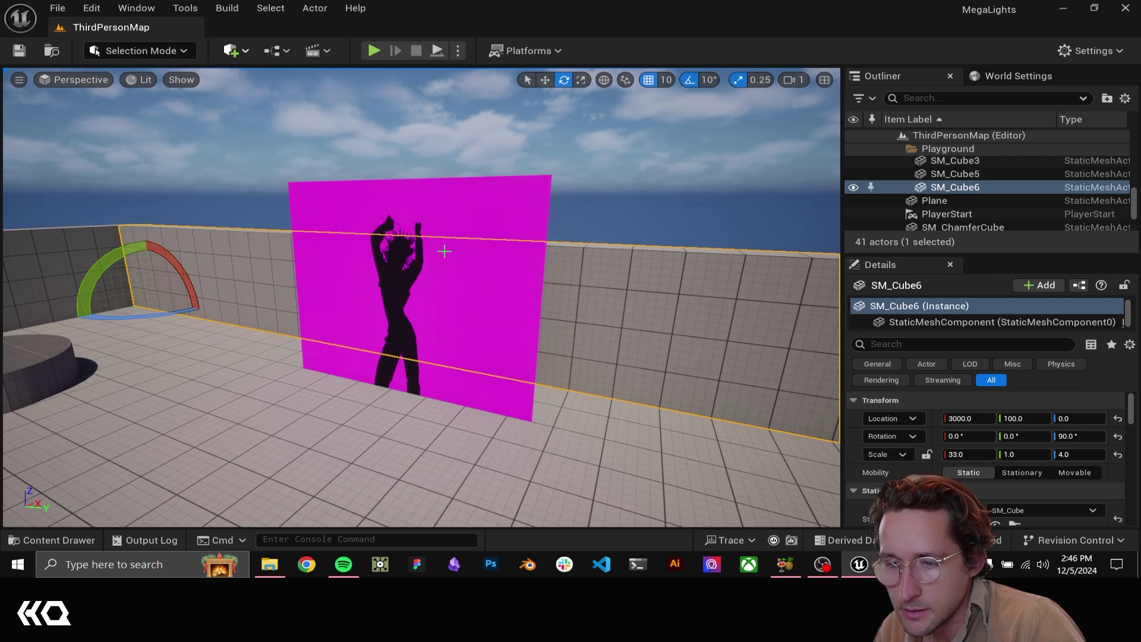
key("d")
right_click_drag(541, 285, 347, 250)
mouse_move(346, 236)
left_mouse_down()
mouse_move(374, 212)
mouse_move(360, 211)
mouse_move(288, 301)
mouse_move(288, 265)
mouse_move(362, 234)
left_mouse_up()
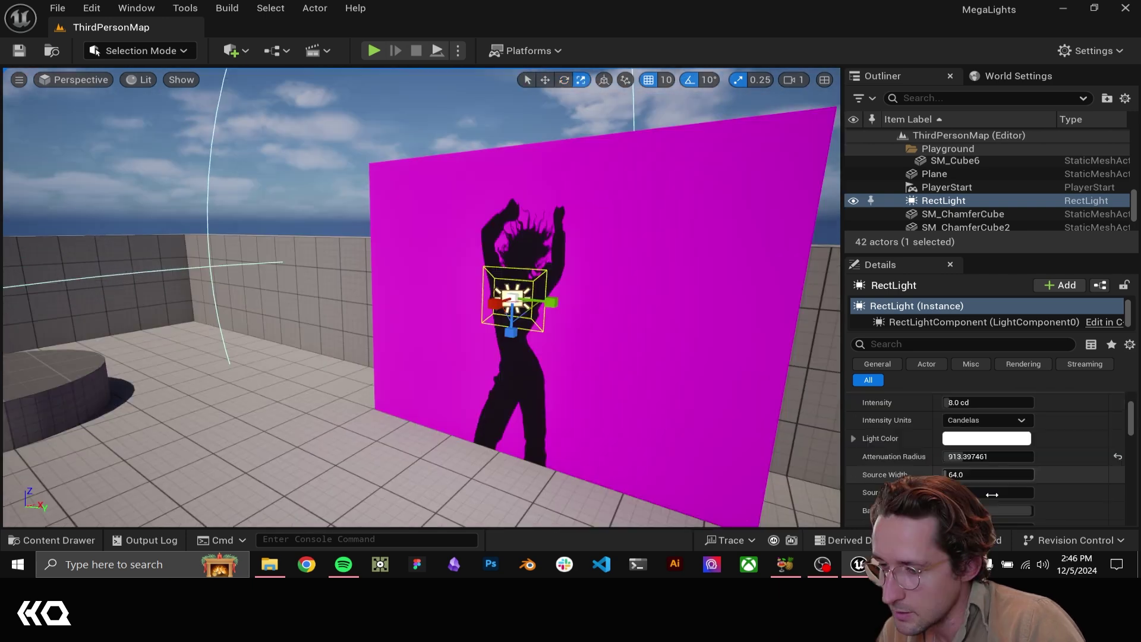
- Enlarge the Rect Light's source width to match the screen plane and its source height to about 512
scroll(987, 451, "down", 2)
left_click_drag(975, 453, 1010, 453)
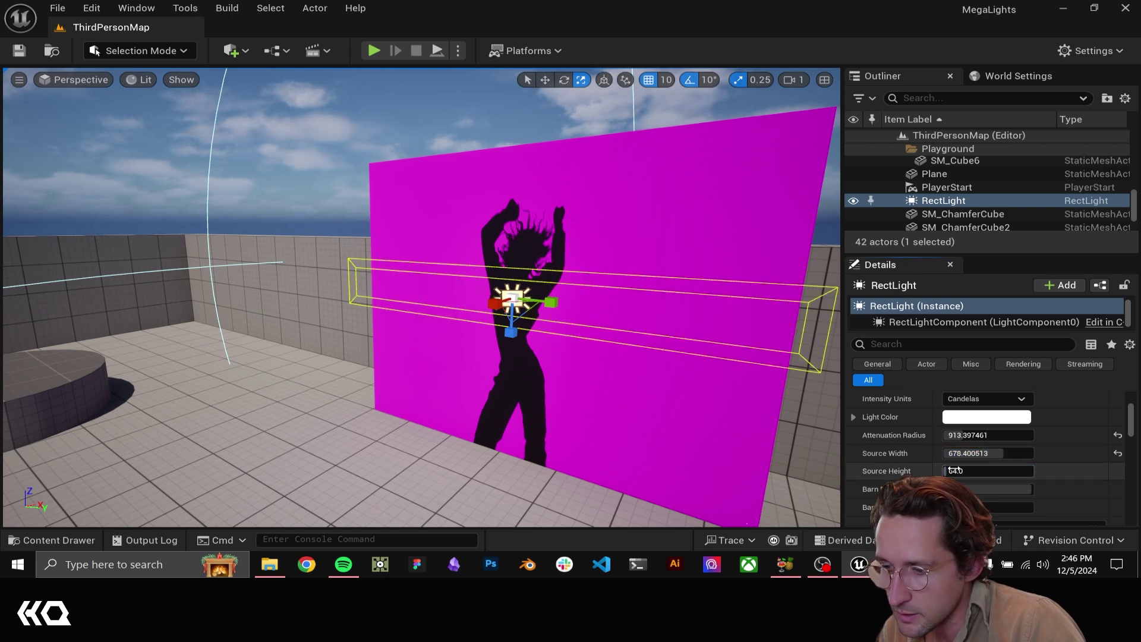
left_click_drag(959, 472, 979, 472)
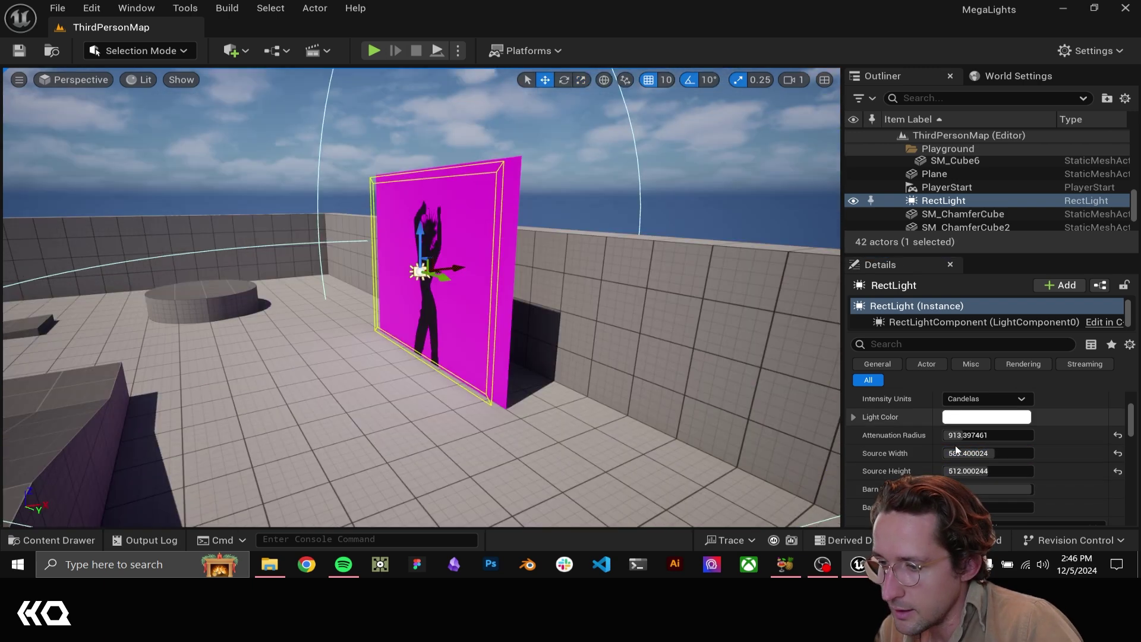
- Assign the Screen_Video media texture as the Rect Light's Source Texture
scroll(904, 436, "down", 4)
scroll(994, 418, "up", 1)
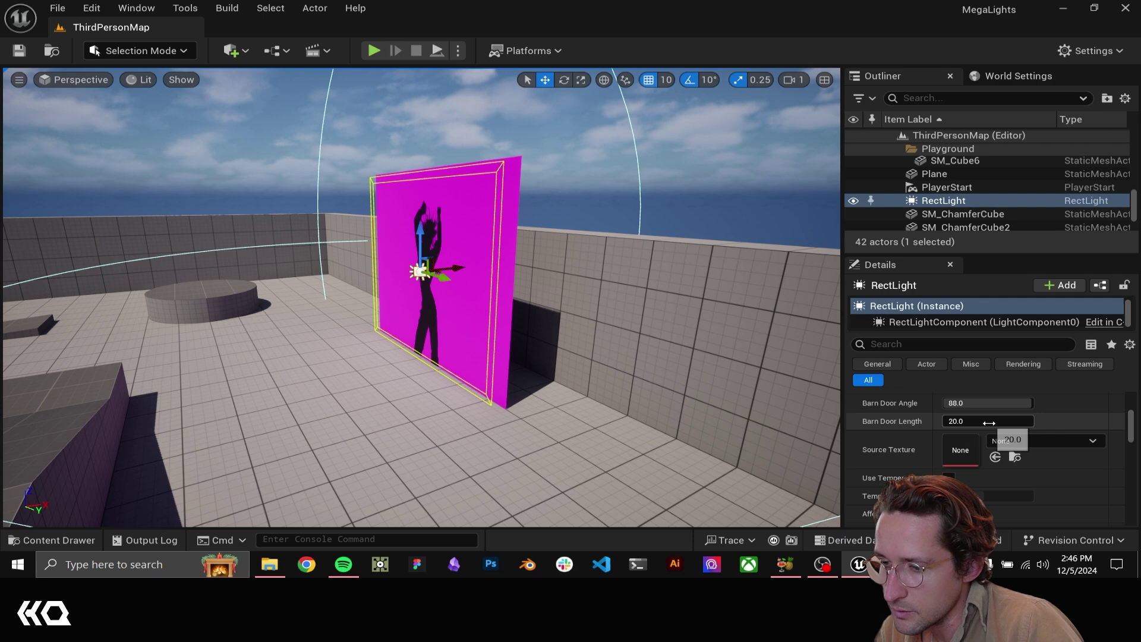
left_click(1016, 441)
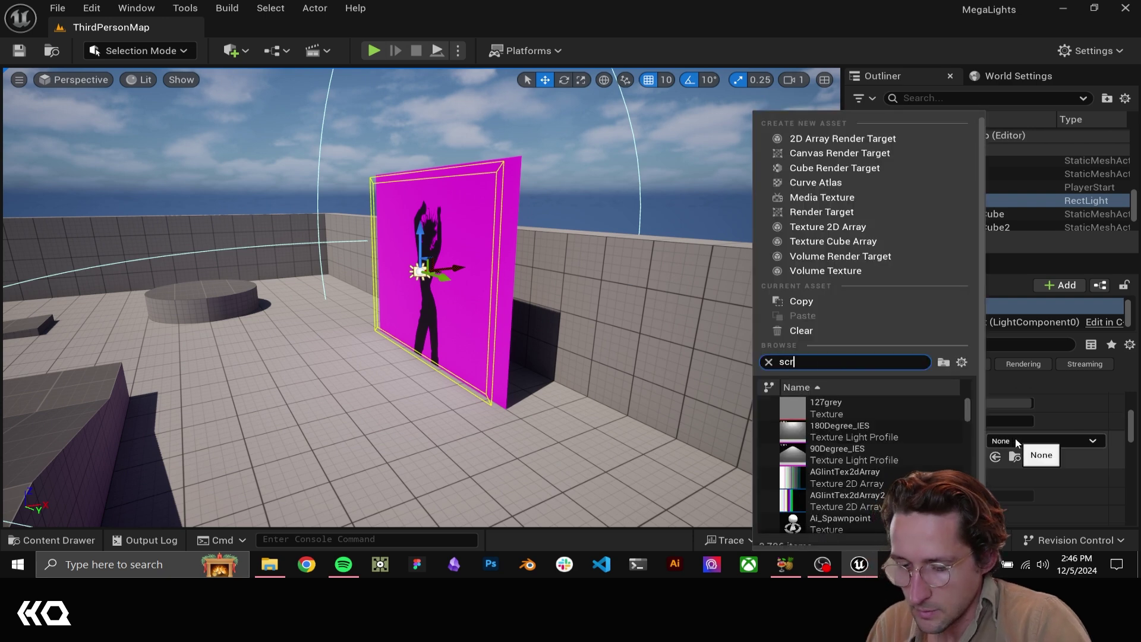
type("screen")
left_click(844, 407)
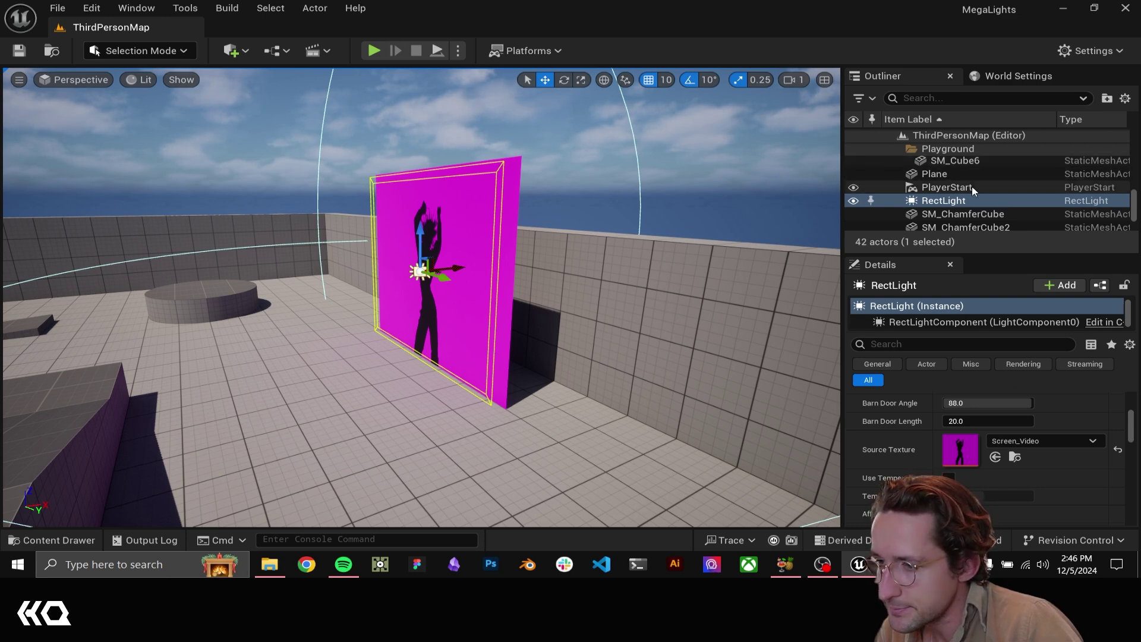
- Open the Level Blueprint, add an Event BeginPlay node and move it to the middle of the Event Graph
scroll(963, 184, "down", 3)
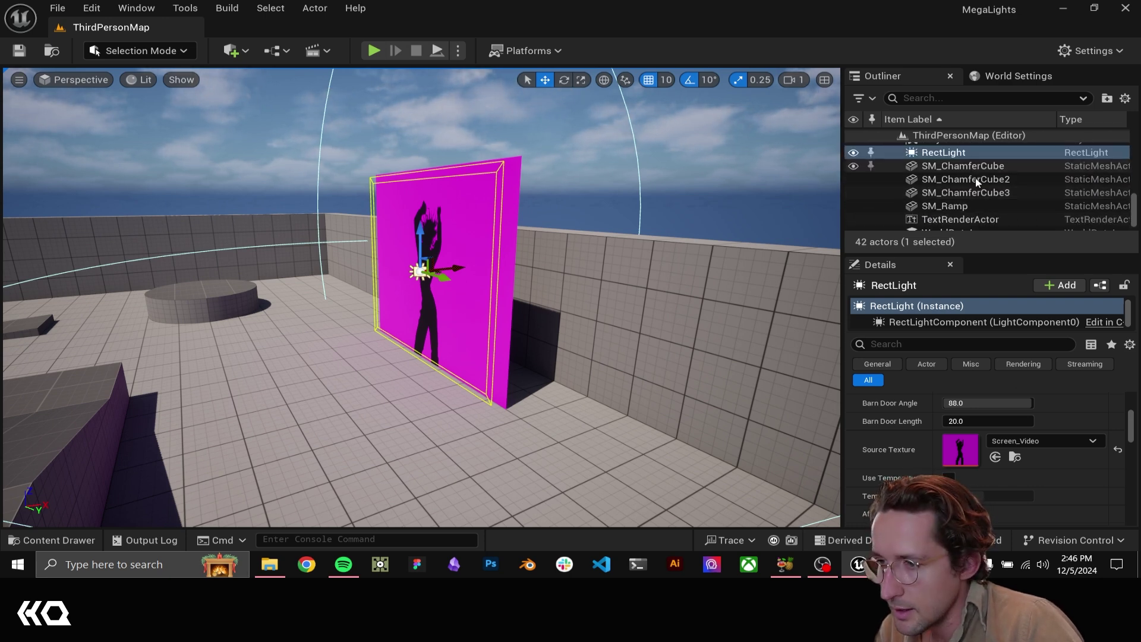
left_click(272, 51)
left_click(327, 147)
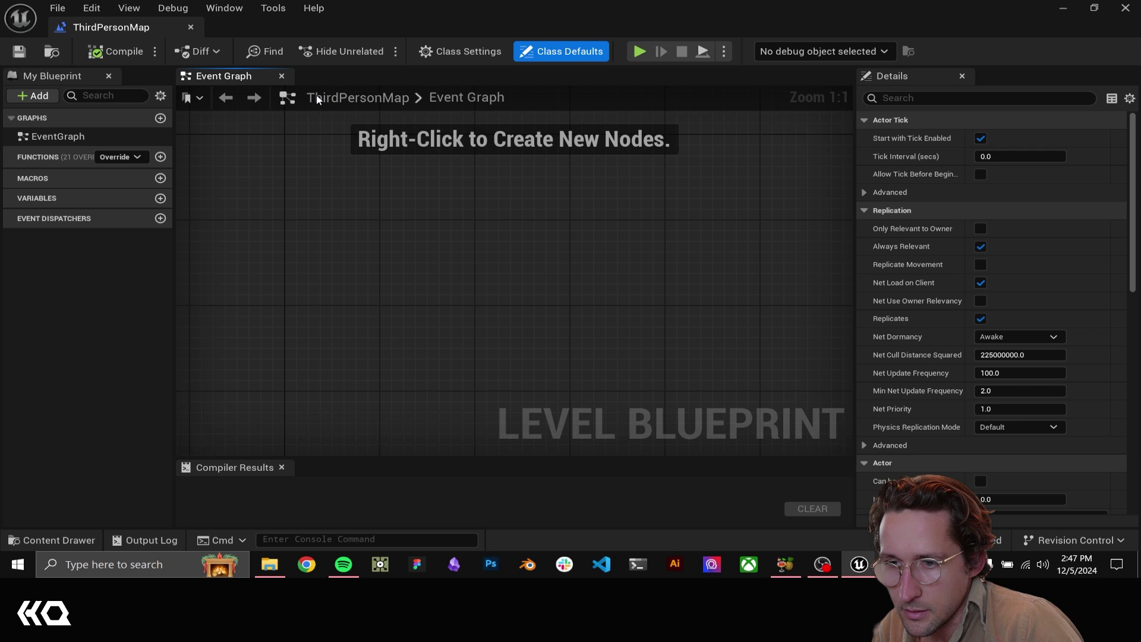
right_click(338, 239)
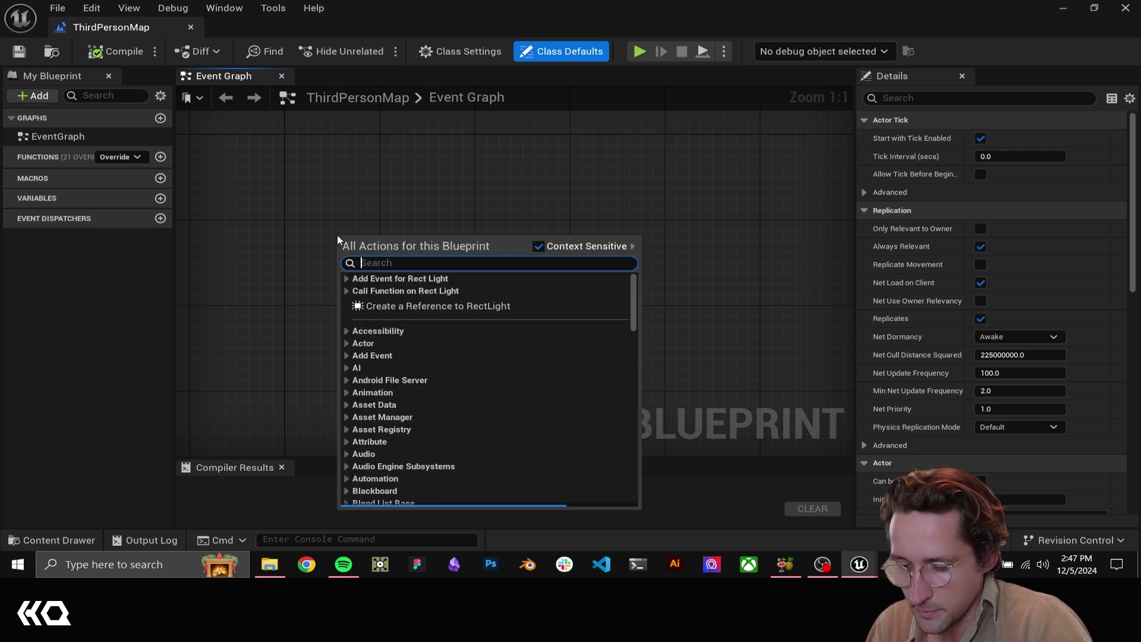
type("begin")
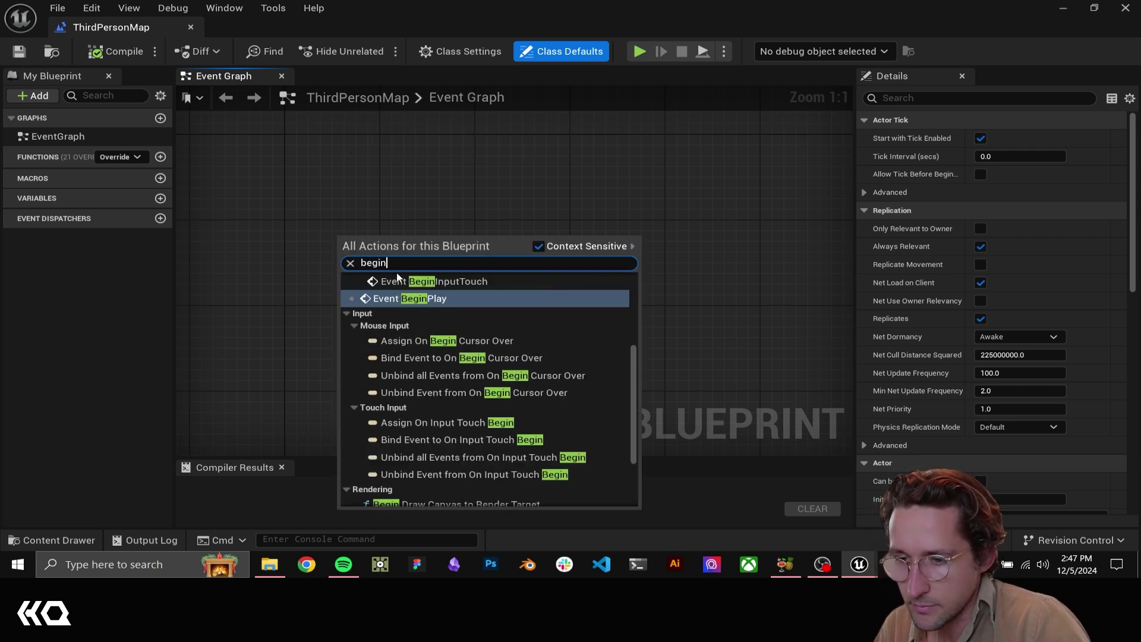
left_click(414, 305)
right_click(408, 238)
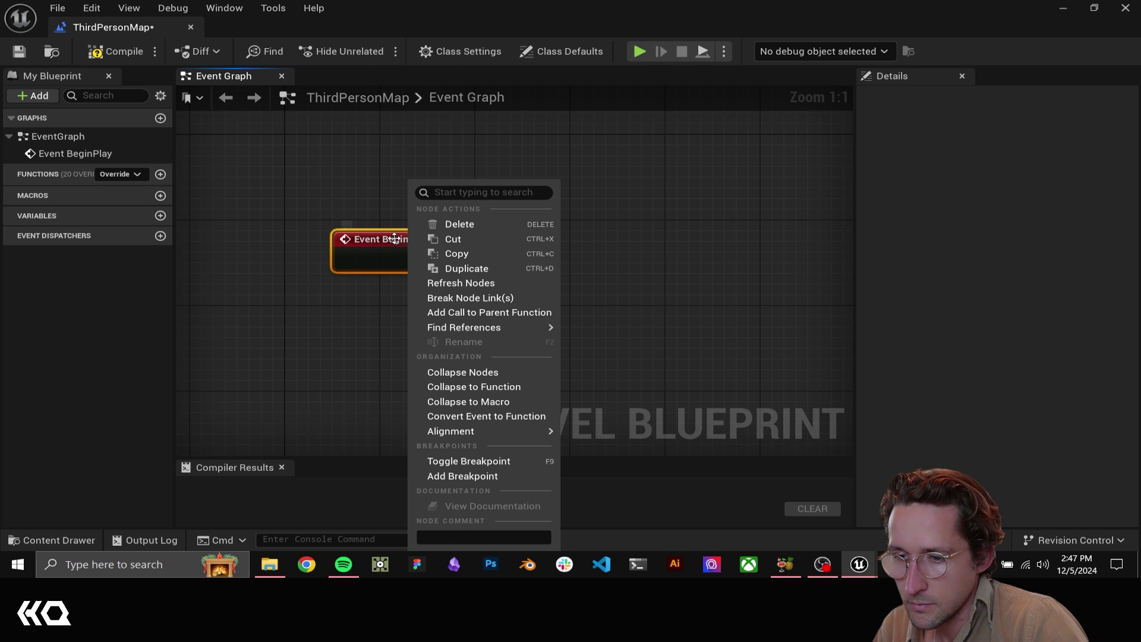
left_click(347, 324)
left_click_drag(365, 268, 559, 277)
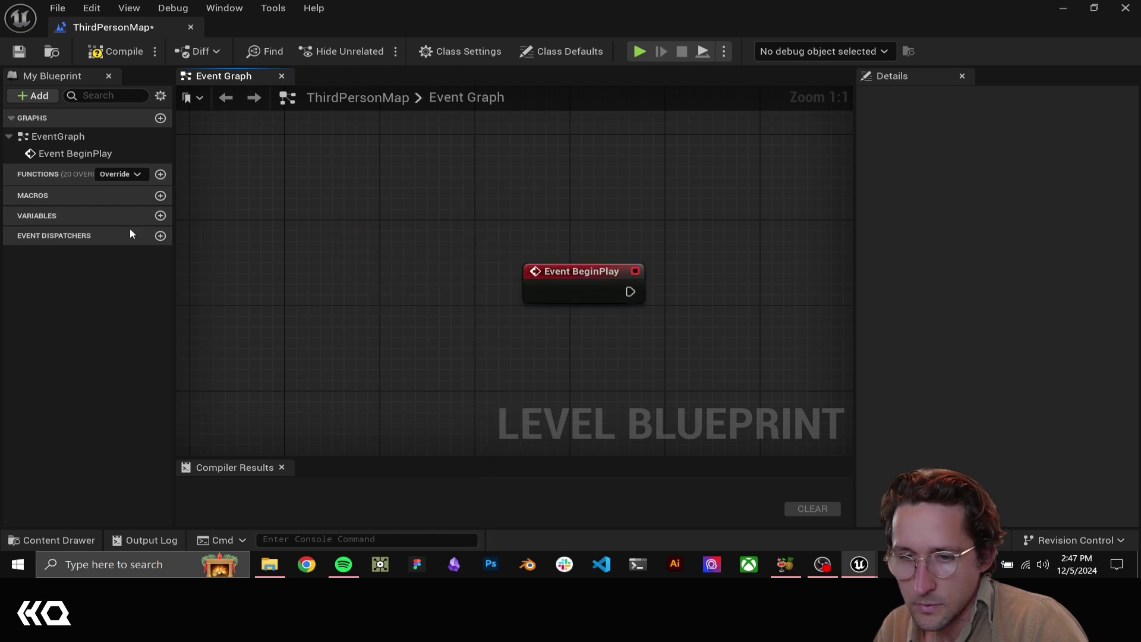
- Create a new variable named Media Player in the Level Blueprint
left_click(160, 215)
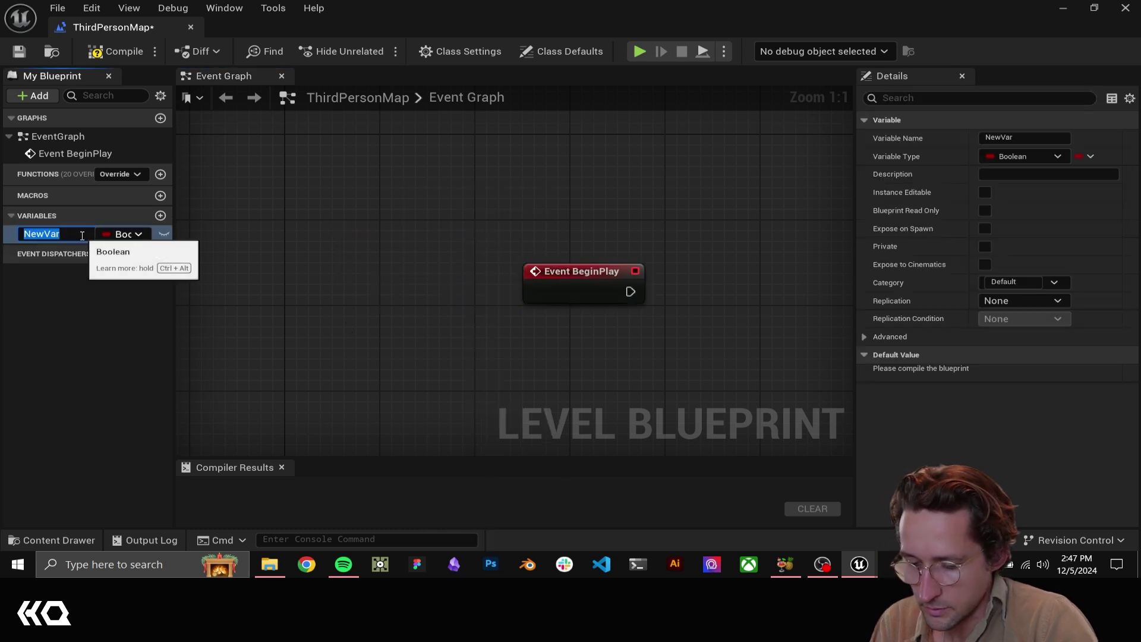
type("Media P")
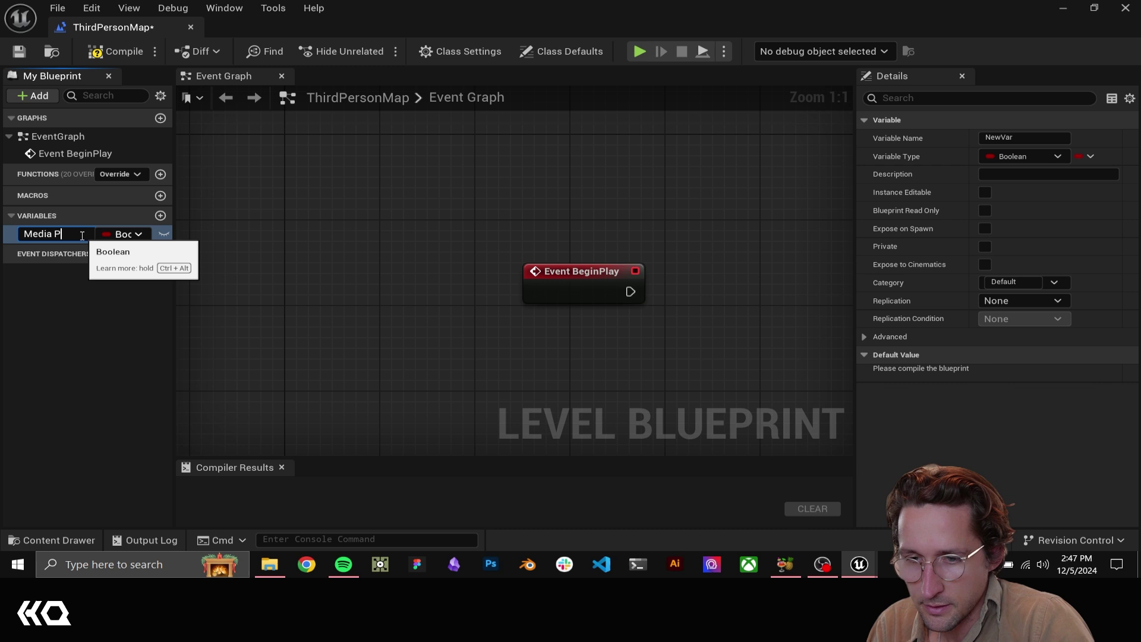
type("later")
key("BackSpace")
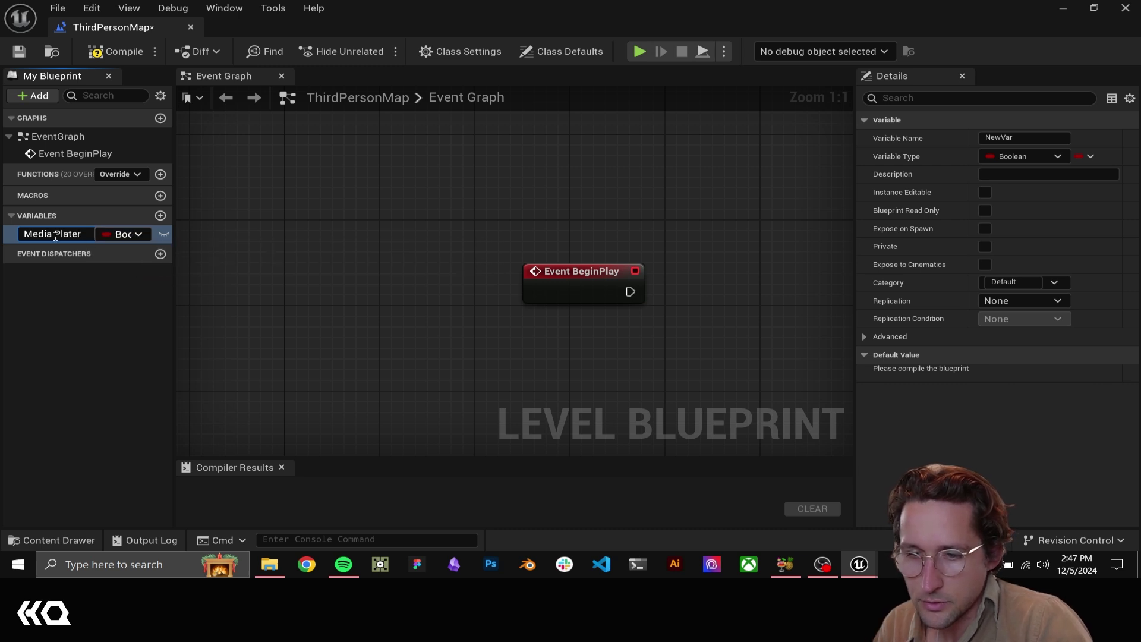
type("yer")
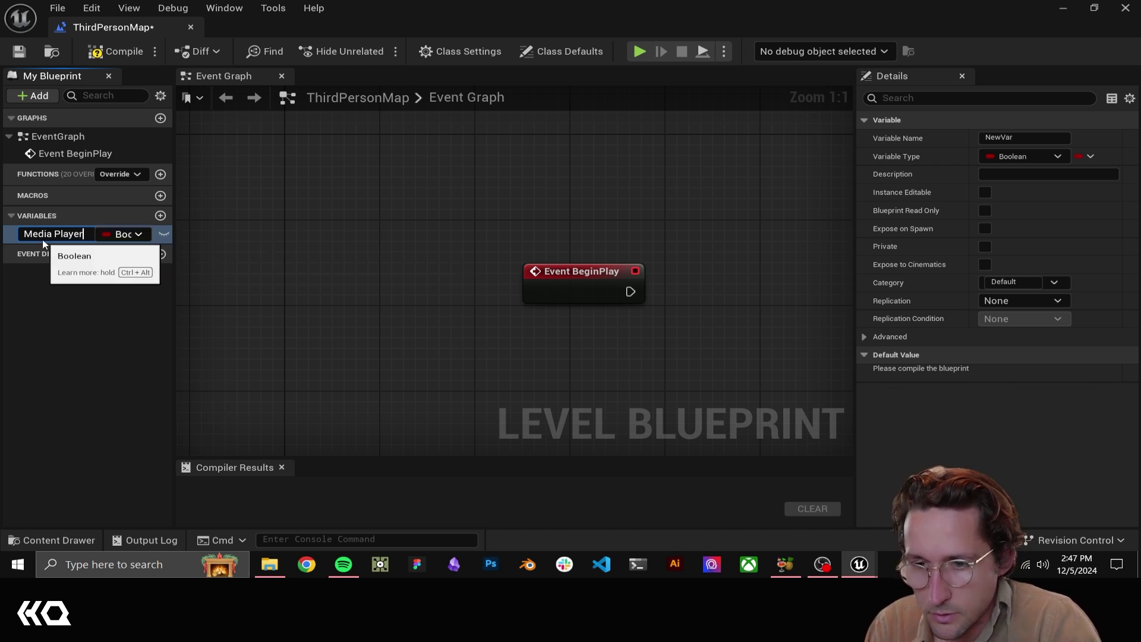
key("Return")
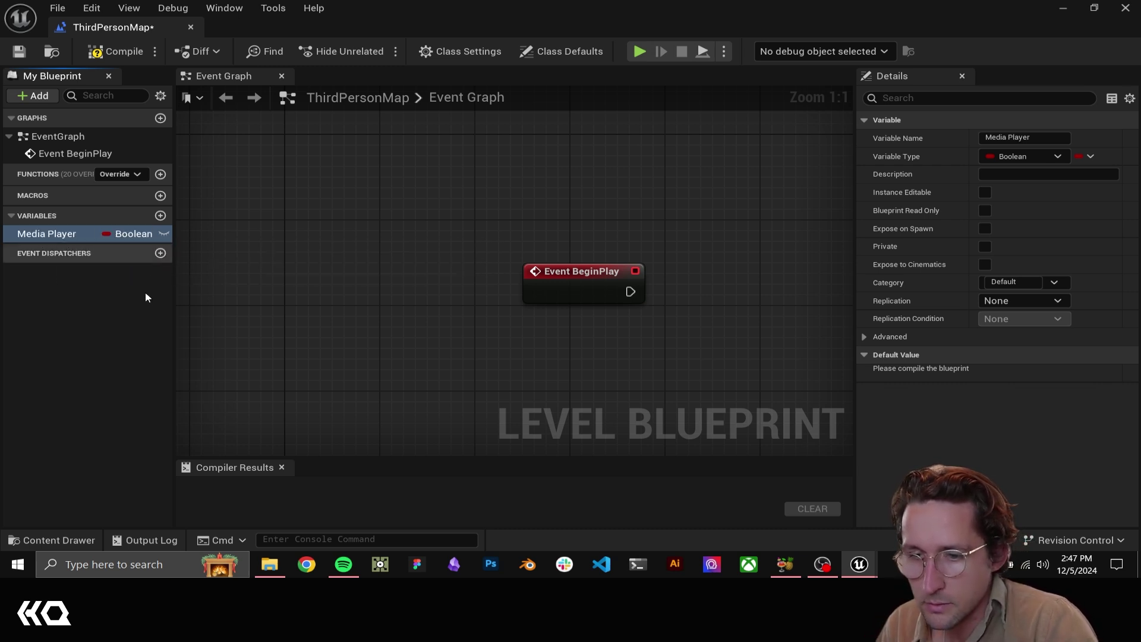
- Change the Media Player variable's type to a Media Player Object Reference
left_click(126, 237)
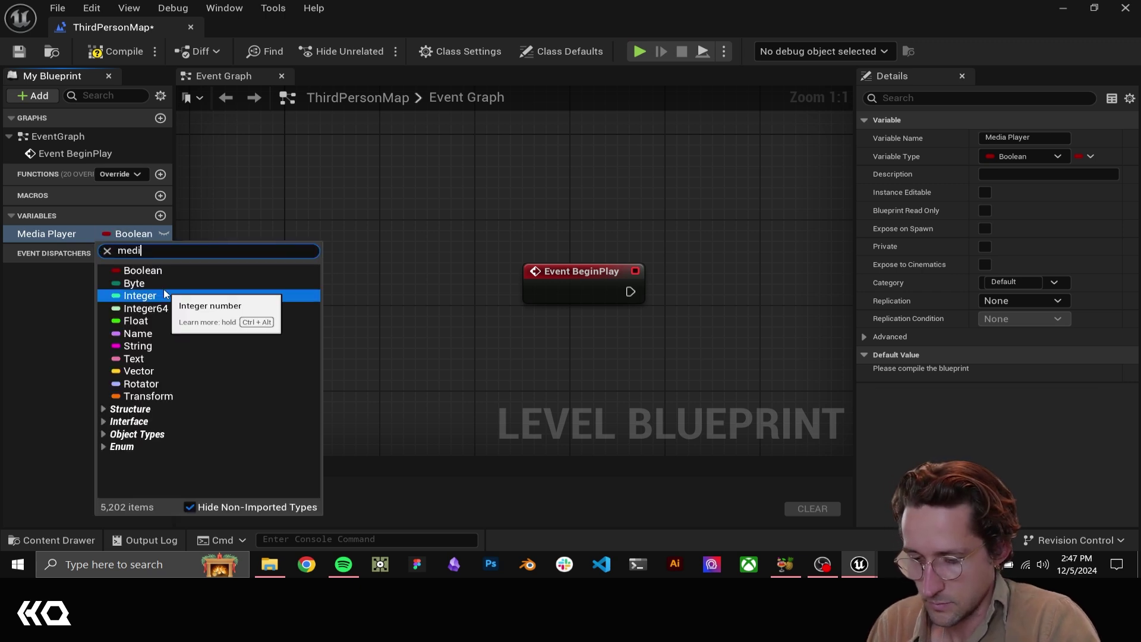
type("media pla")
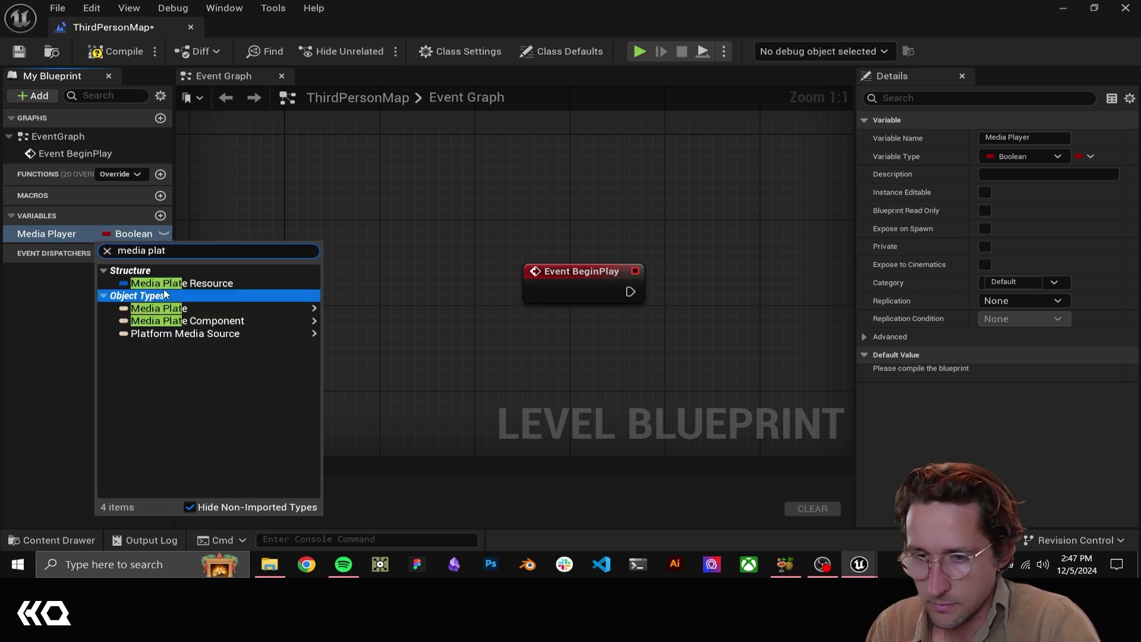
type("y")
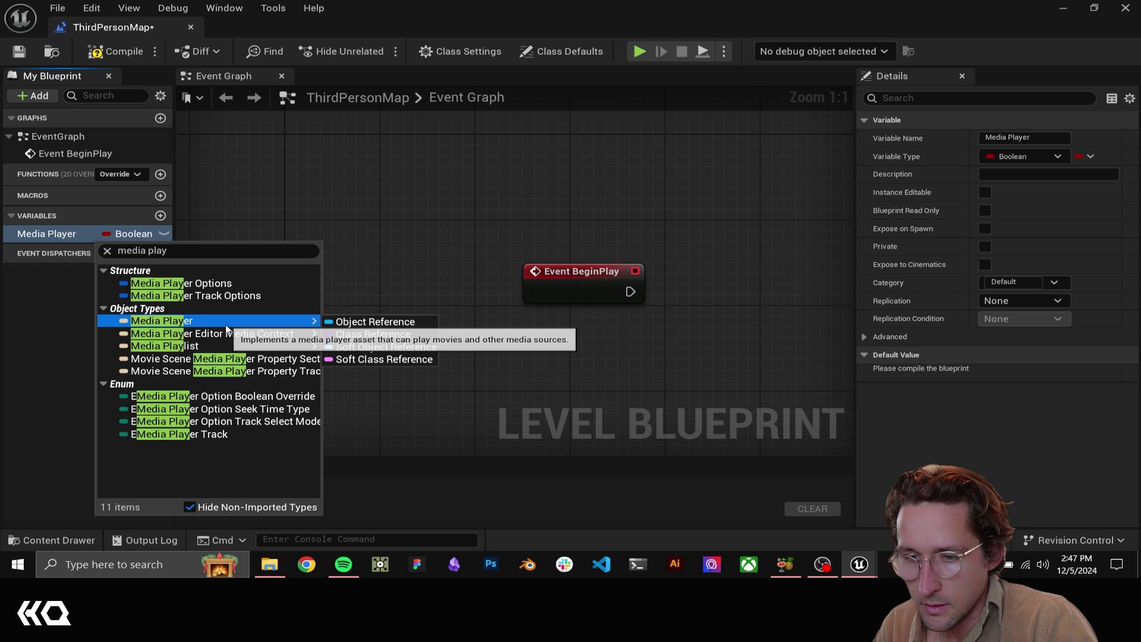
mouse_move(216, 351)
mouse_move(205, 319)
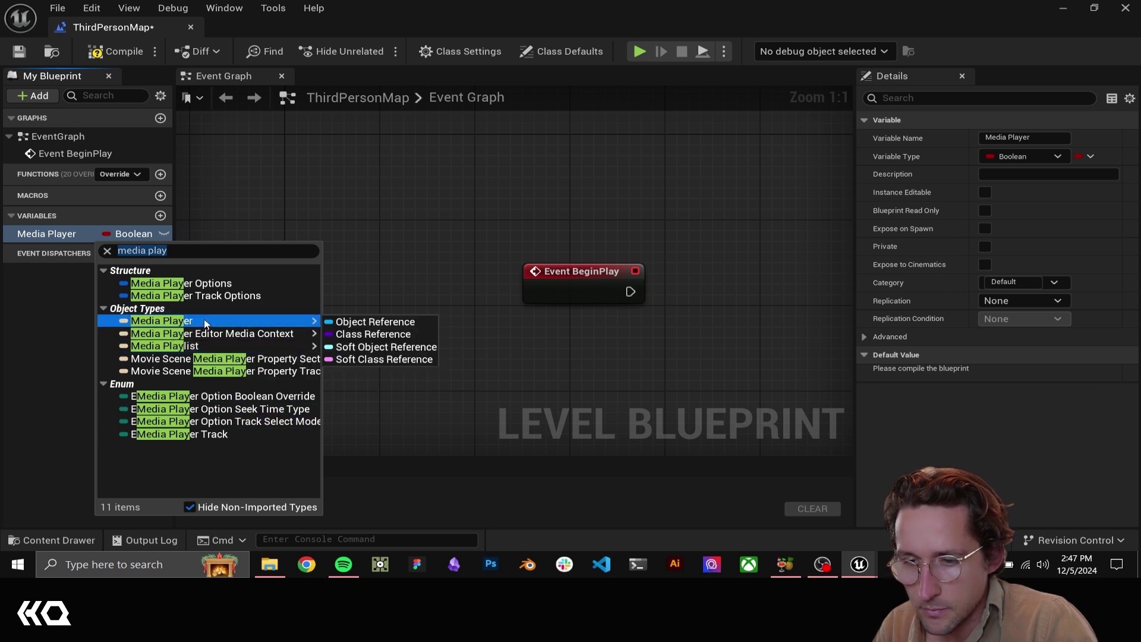
left_click(374, 322)
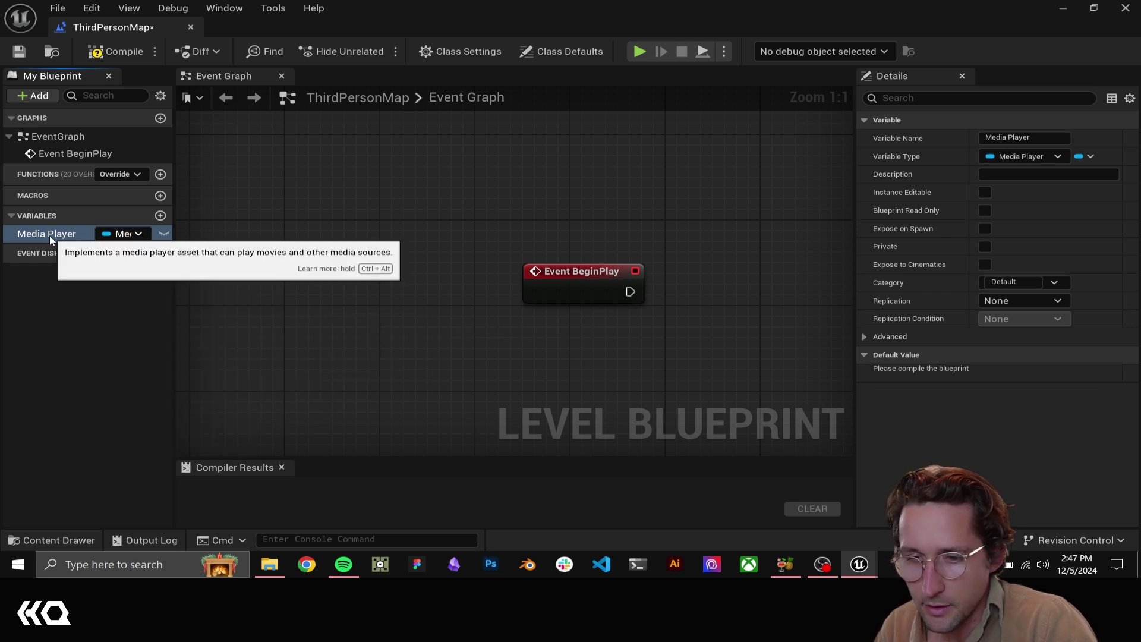
- Place a Get Media Player node below Event BeginPlay and compile the Level Blueprint
left_click_drag(141, 237, 521, 371)
left_click(571, 402)
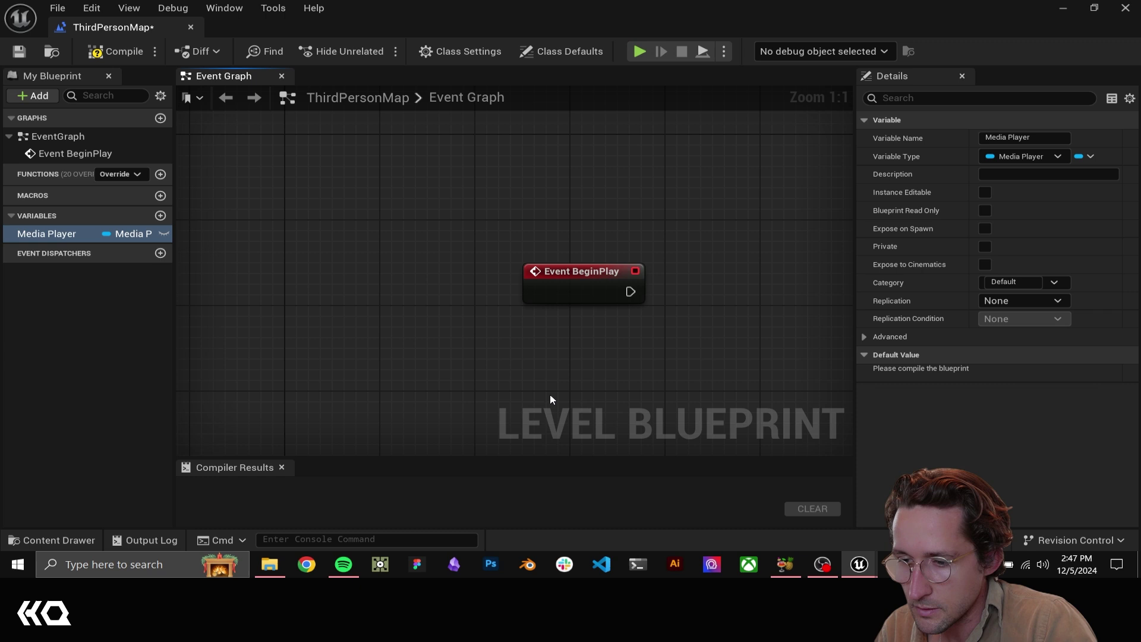
left_click(119, 52)
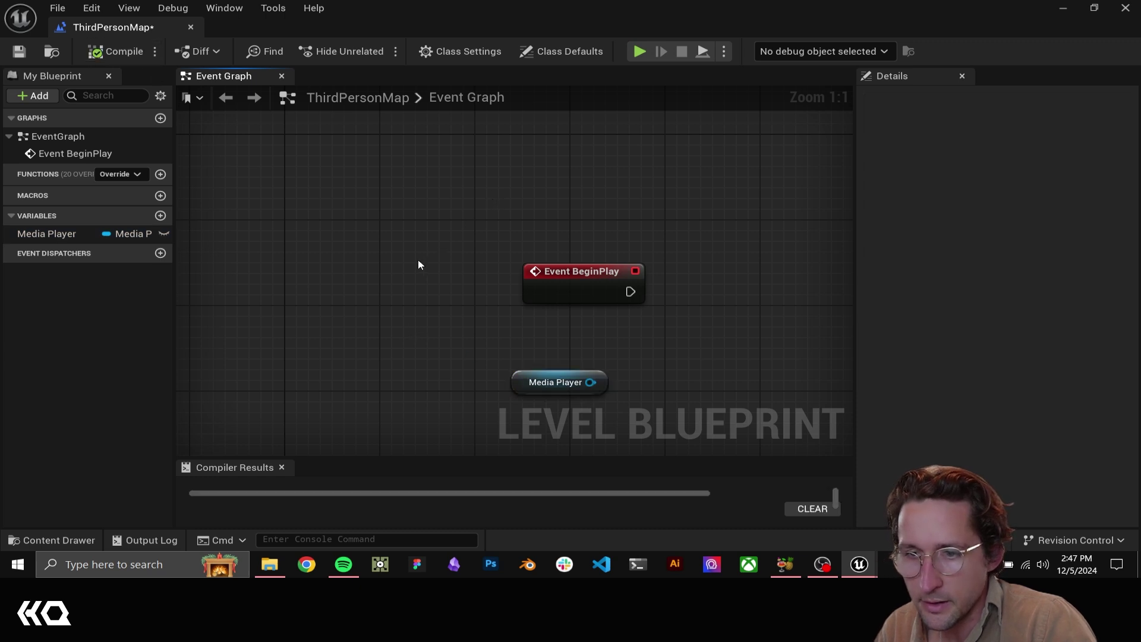
- Set the Media Player variable's default value to the Screen media player asset
left_click(90, 235)
left_click(1030, 376)
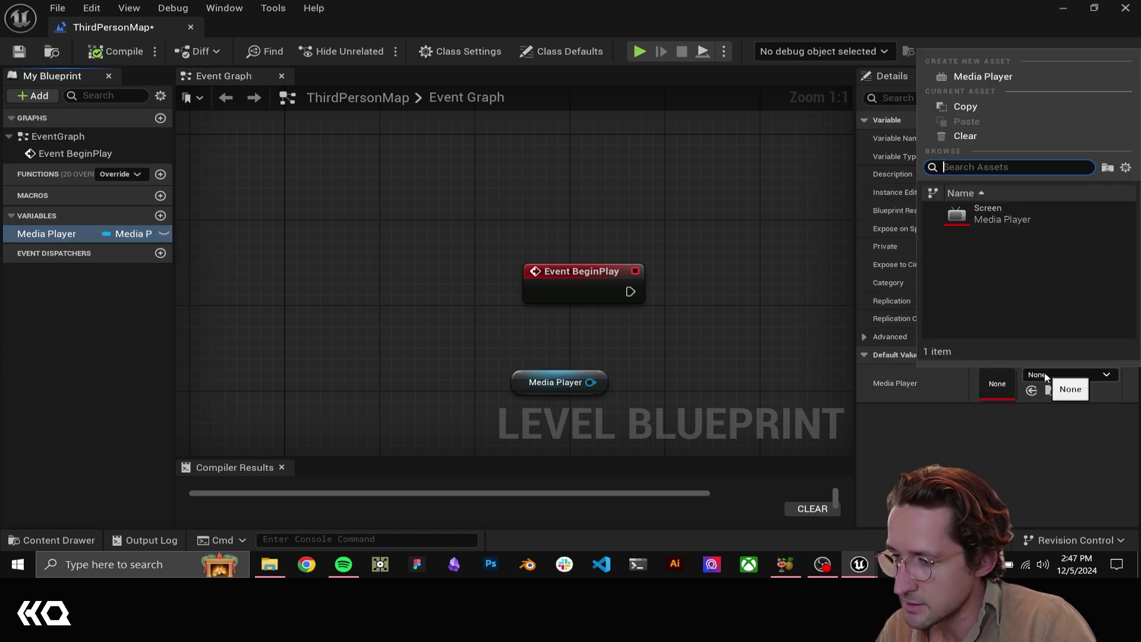
left_click(982, 217)
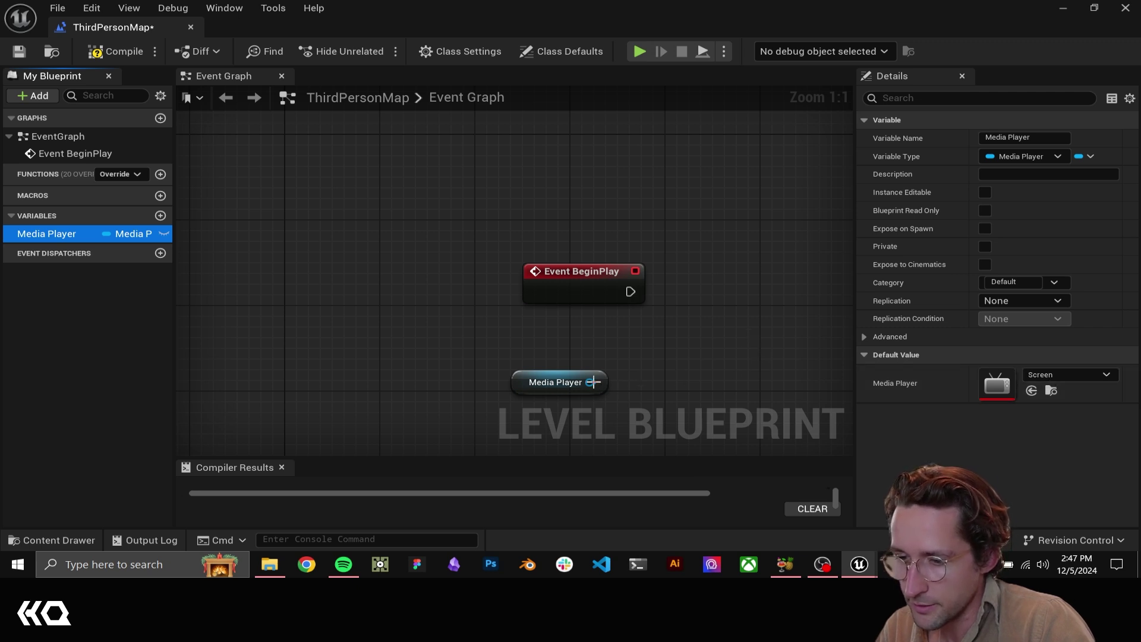
- Add an Open Source node with the Media Player reference wired to its target
left_click_drag(591, 382, 772, 312)
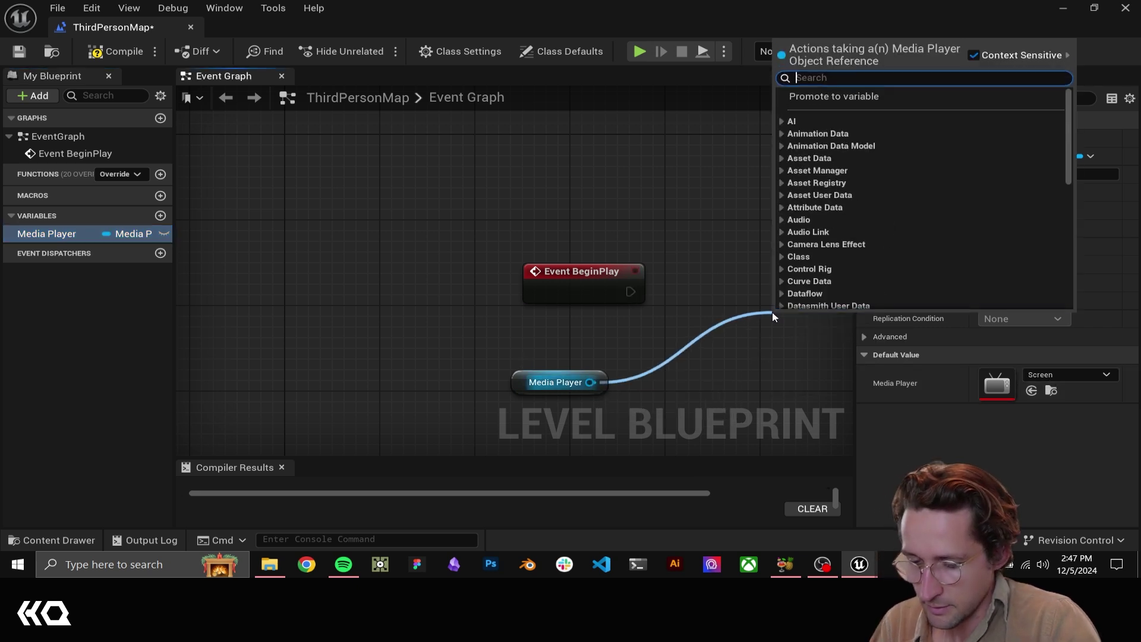
type("open")
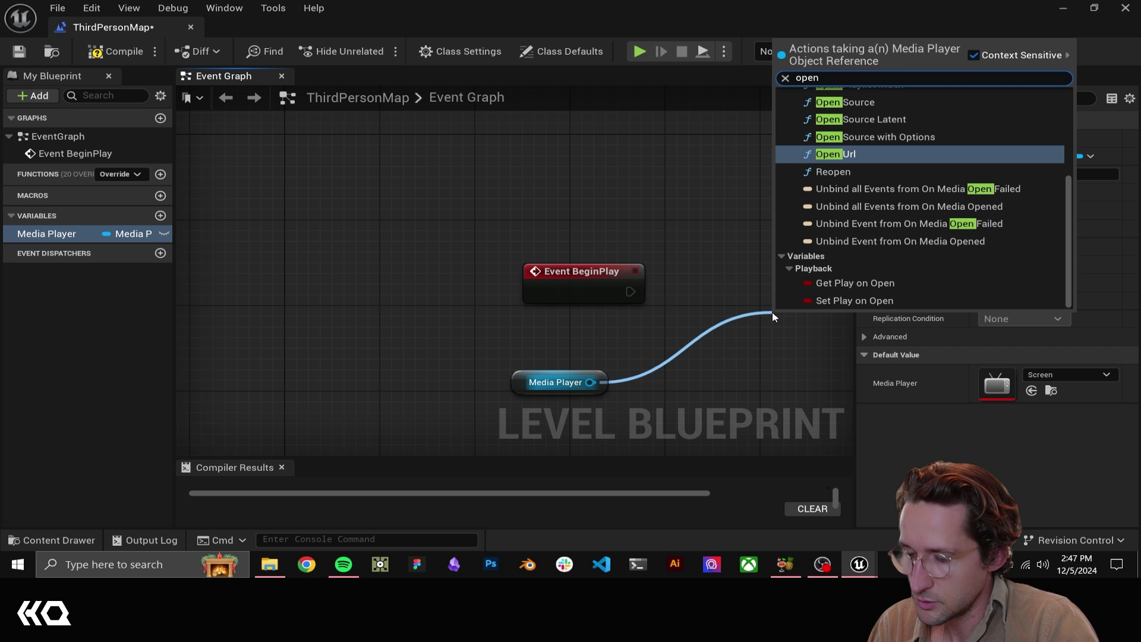
type(" sou")
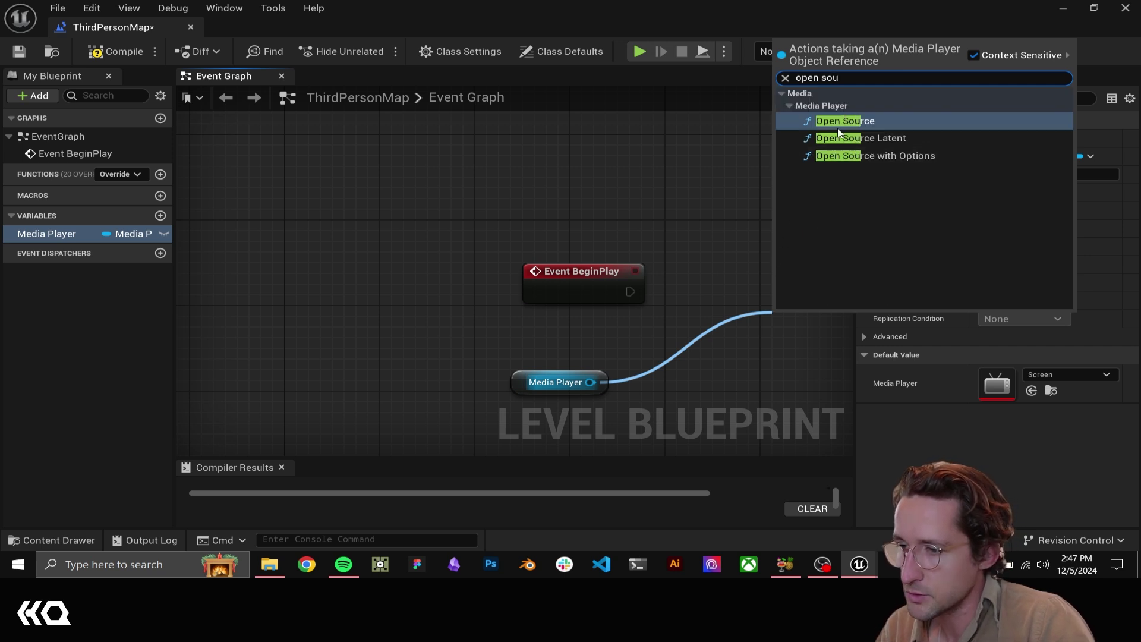
left_click(844, 122)
- Connect Event BeginPlay to the Open Source node's execution input and line the two nodes up
right_click_drag(780, 254, 564, 234)
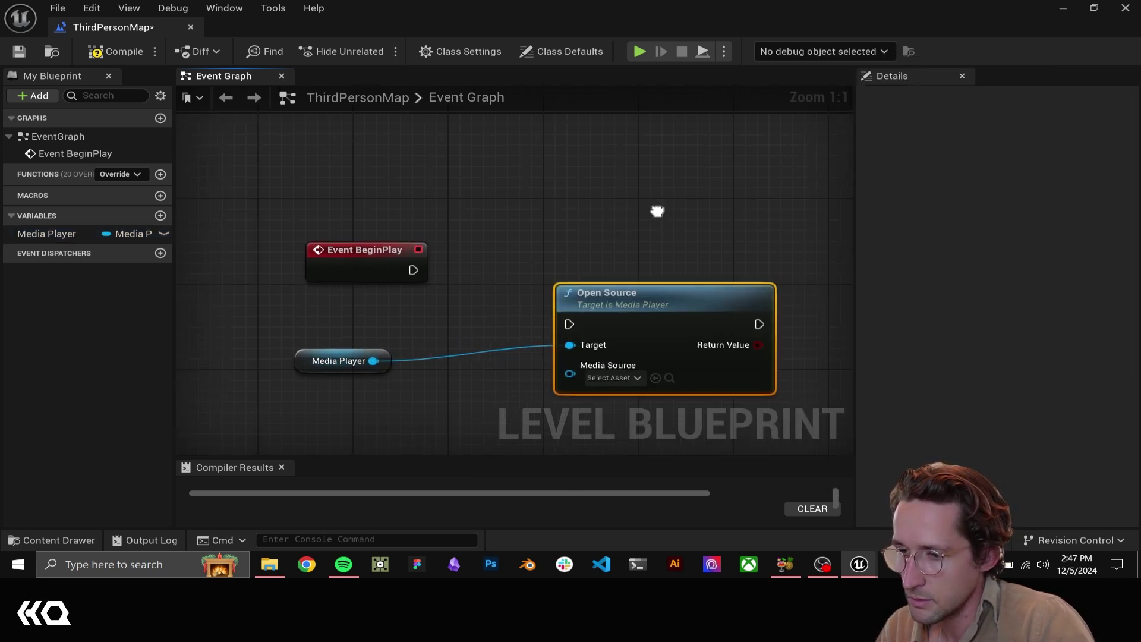
right_click_drag(657, 213, 550, 213)
left_click_drag(552, 299, 606, 206)
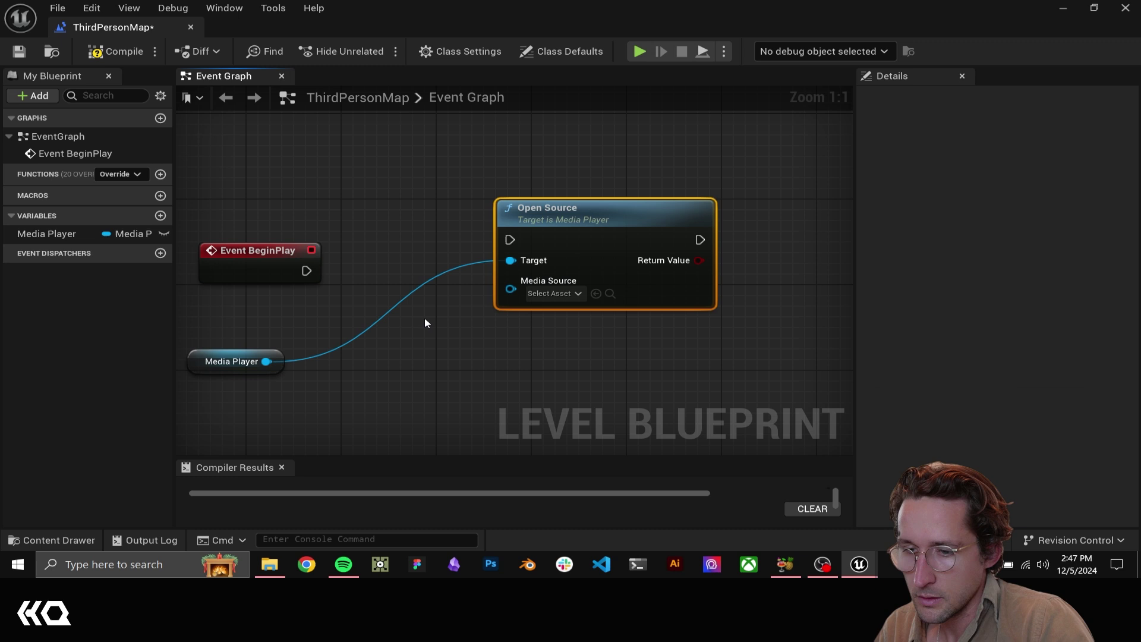
left_click_drag(305, 270, 505, 244)
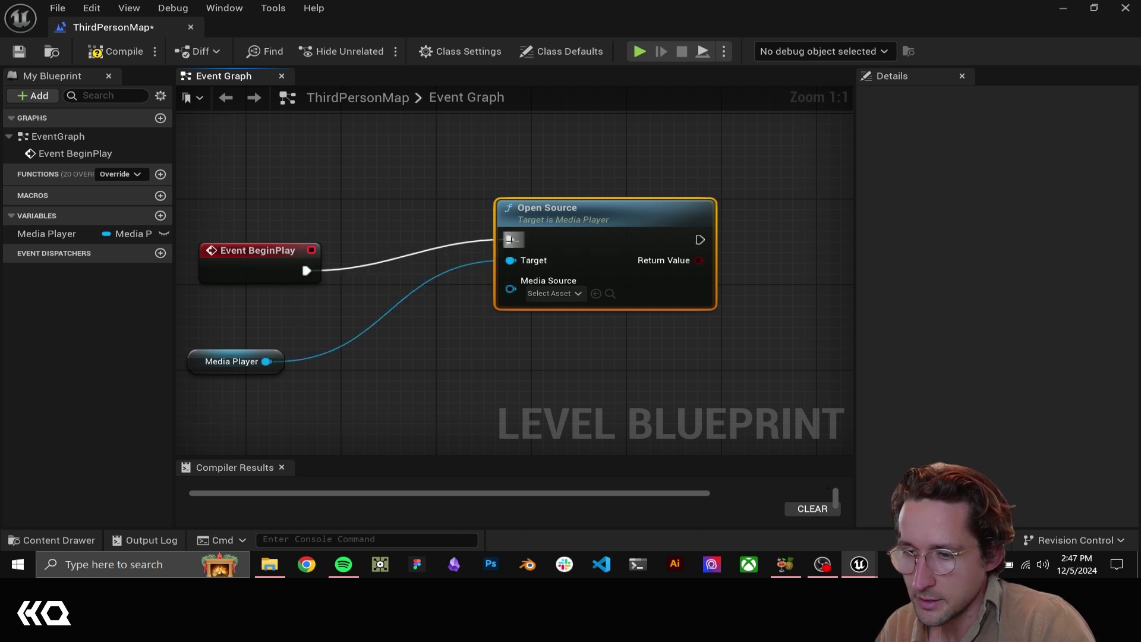
left_click_drag(571, 209, 539, 247)
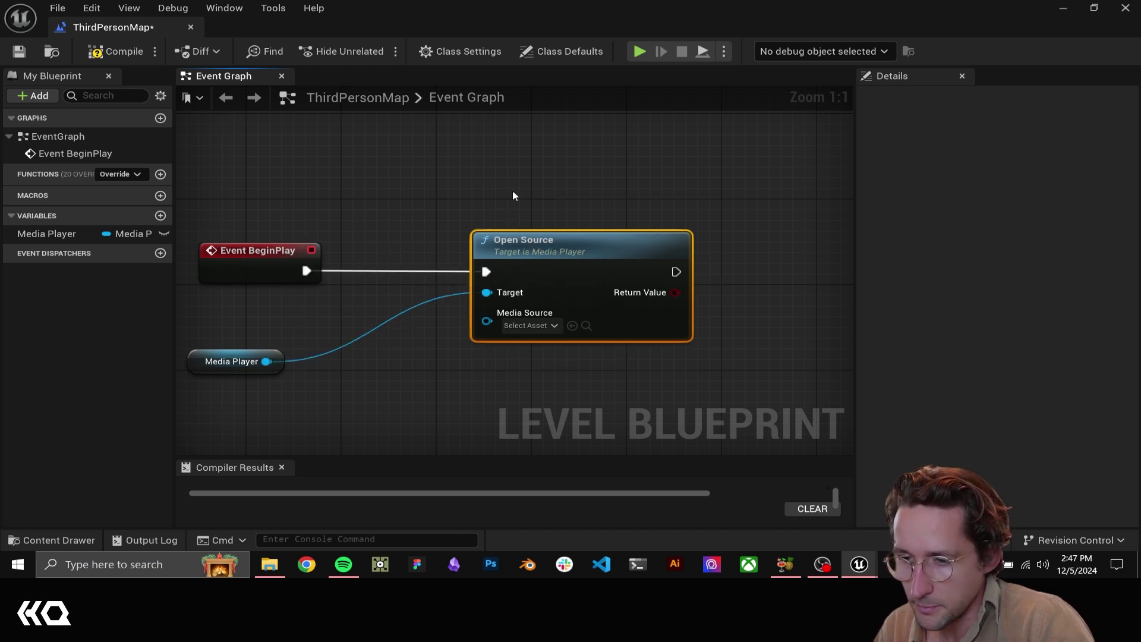
- Choose the 1871527_Purple_Background_Silhouette file as Open Source's media source, then compile and close the Level Blueprint
left_click(529, 325)
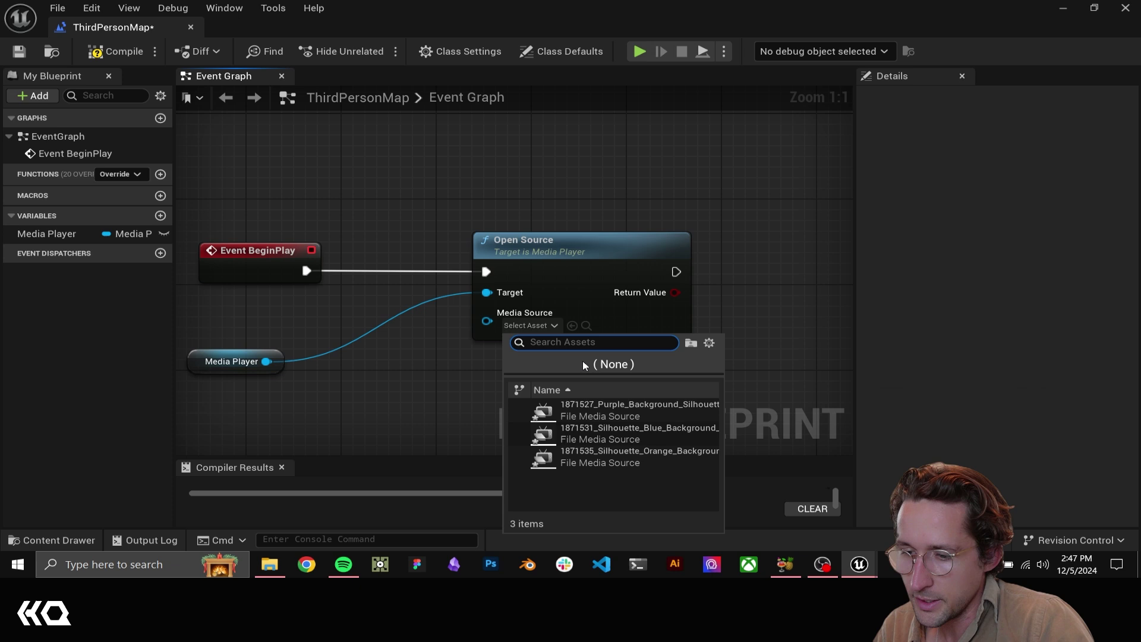
left_click(612, 411)
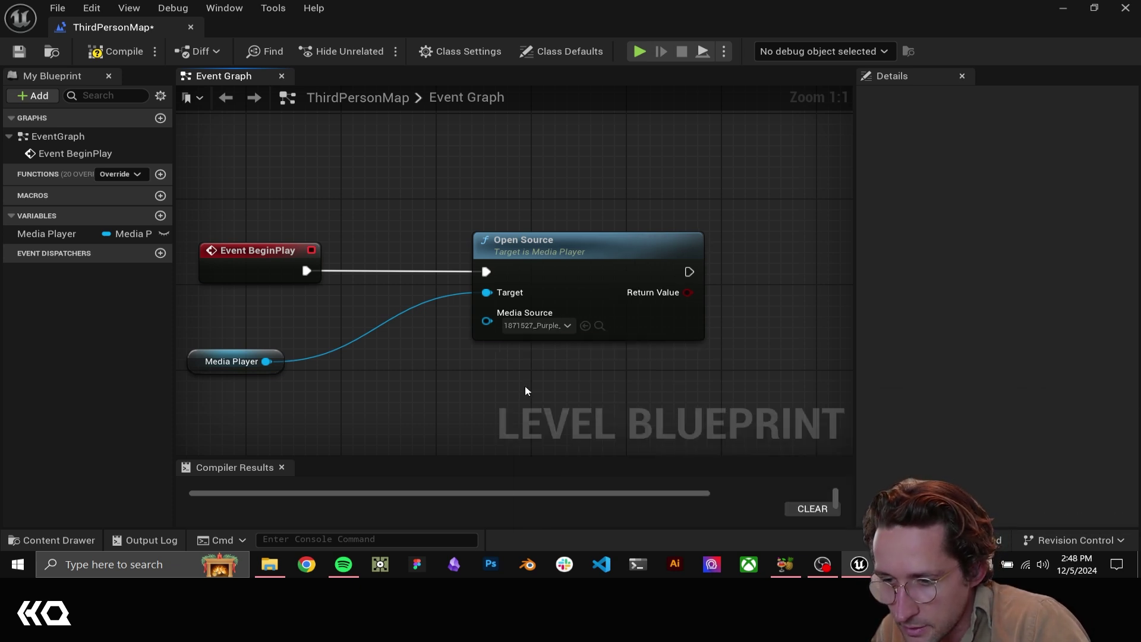
left_click(116, 52)
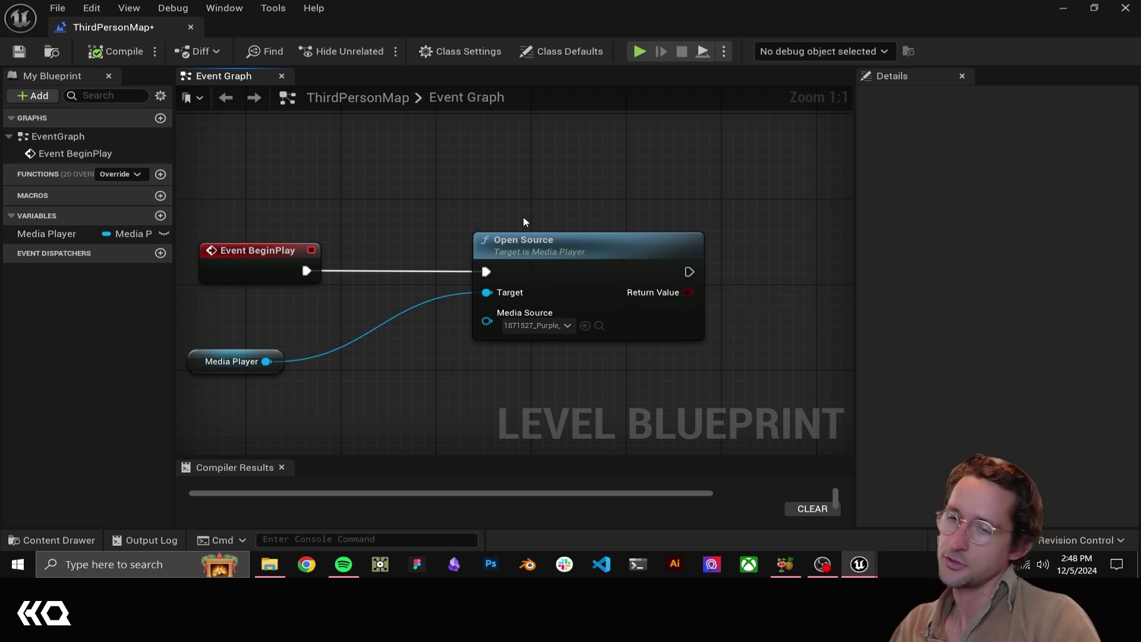
left_click(190, 28)
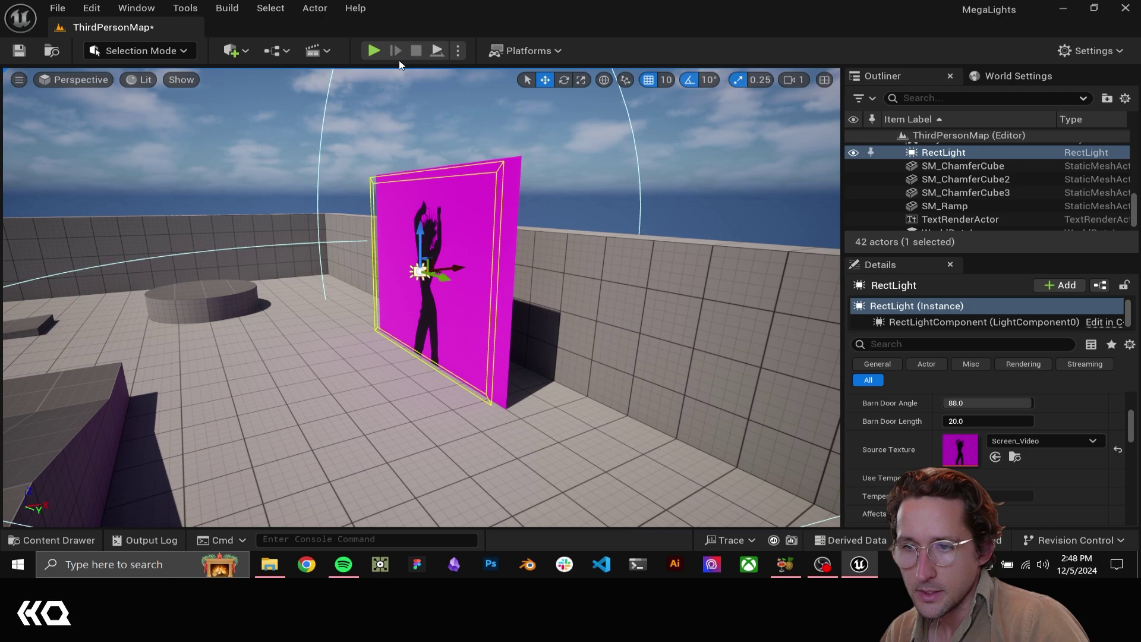
- Play the level in the editor, walk the character up to the video screen to check playback, and stop the session
left_click(424, 167)
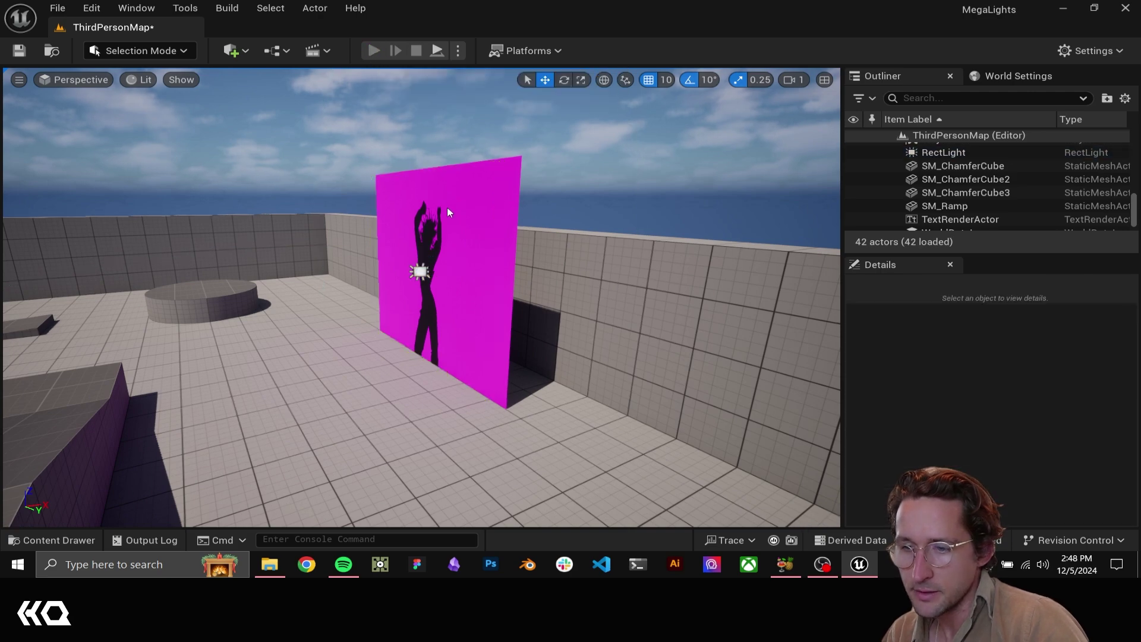
key("alt+p")
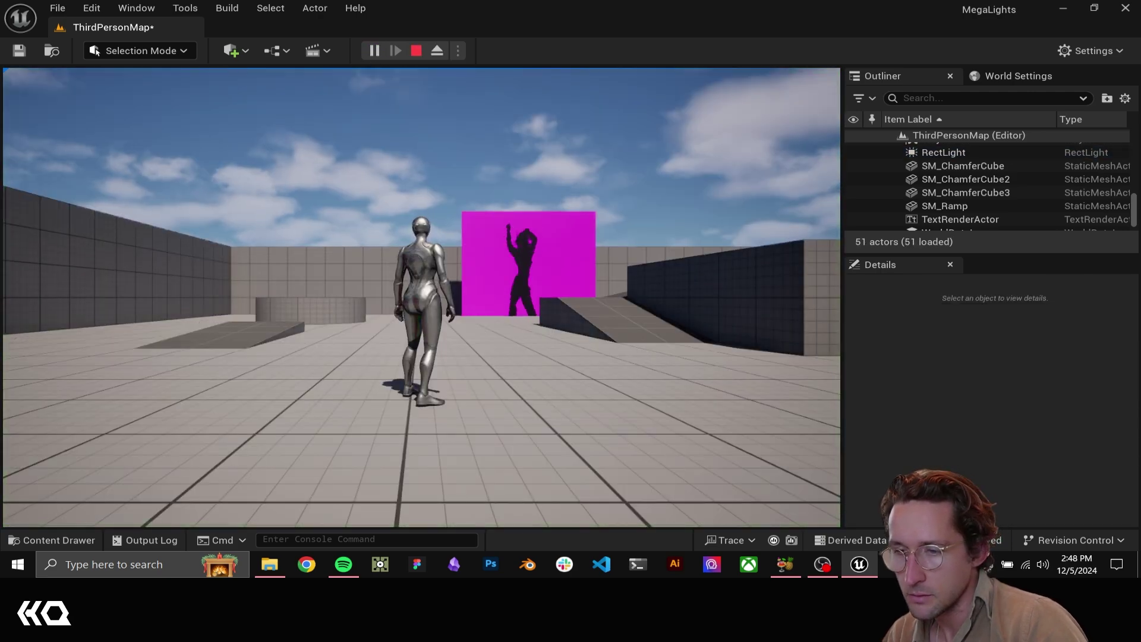
key("w")
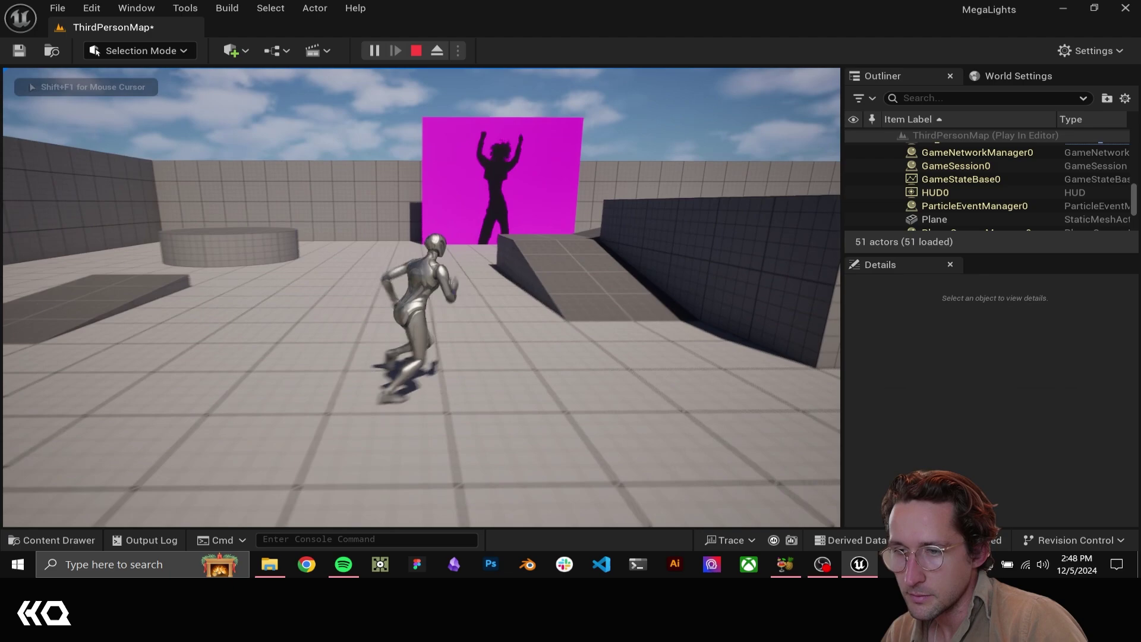
key("w")
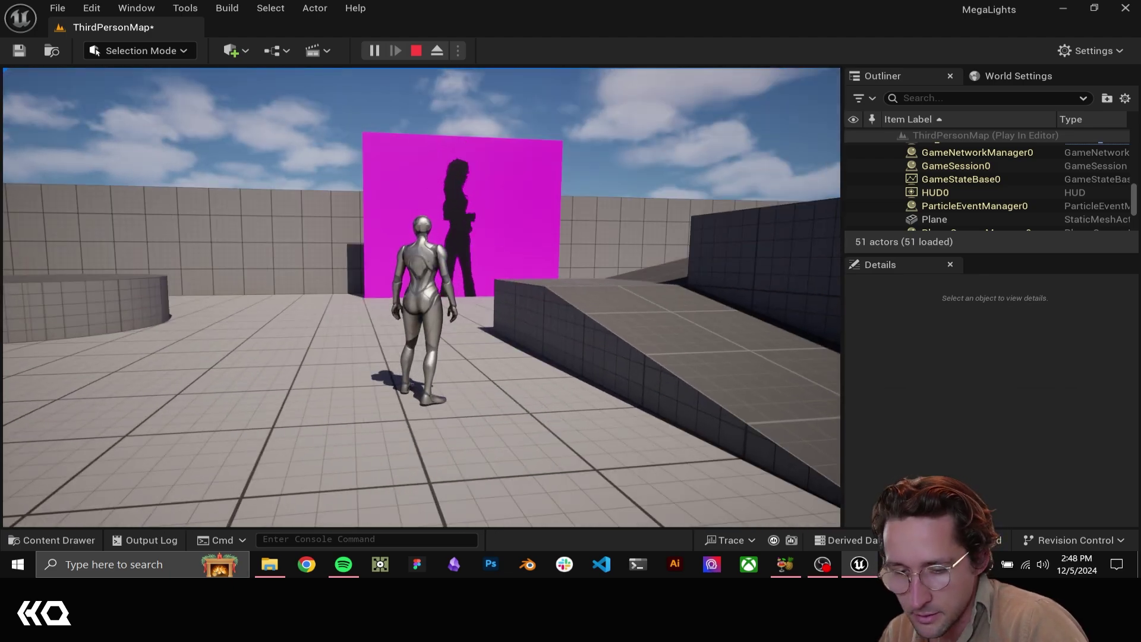
key("w")
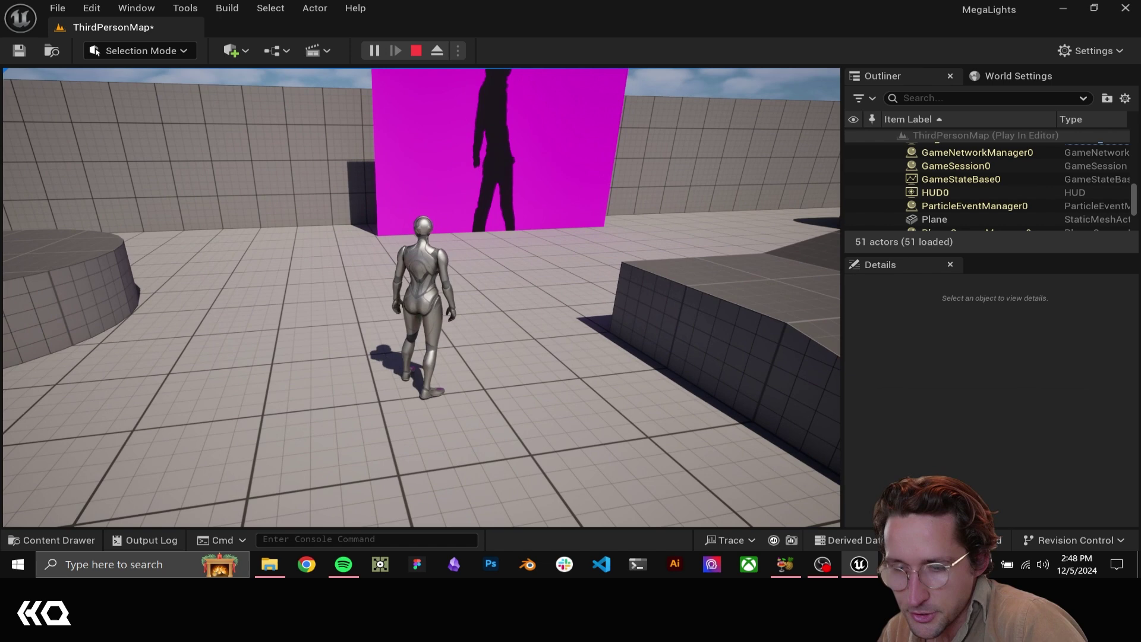
key("Escape")
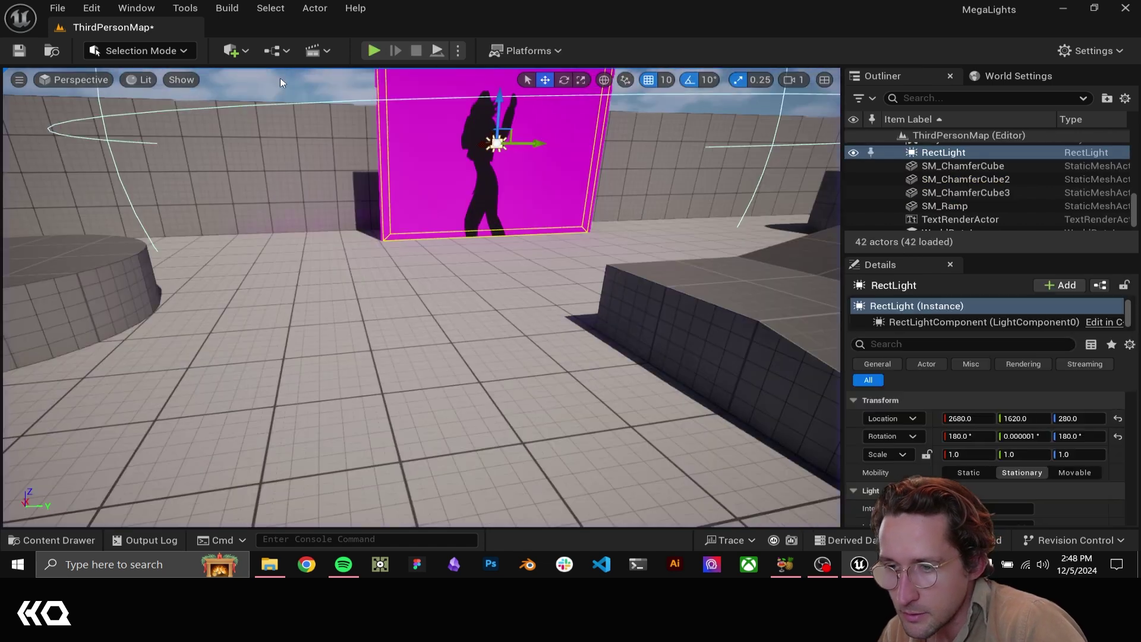
- Delete all actors in the Lighting folder, from DirectionalLight through VolumetricCloud
scroll(933, 187, "down", 2)
scroll(952, 199, "up", 5)
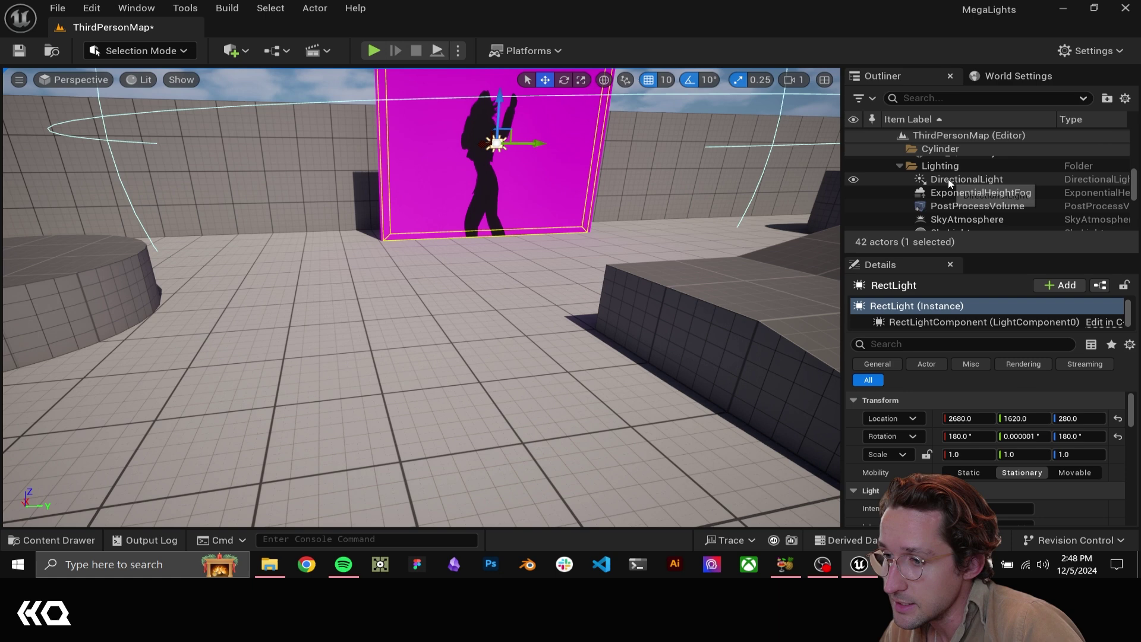
left_click(945, 180)
scroll(938, 195, "down", 2)
left_click(944, 196, "shift")
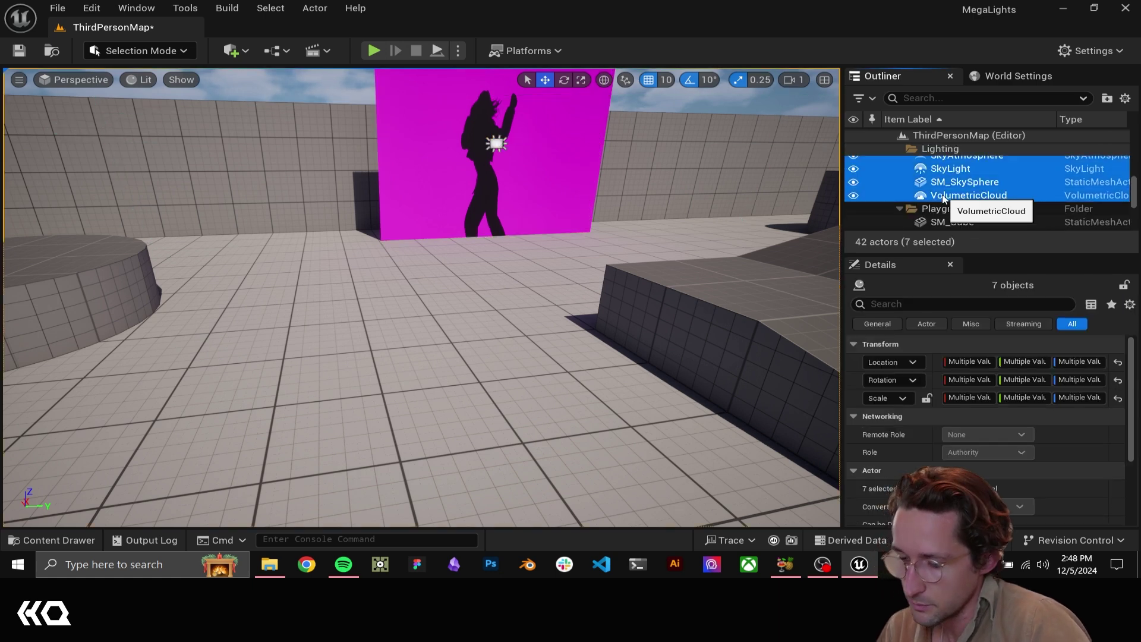
key("Delete")
- Play the level without environment lighting and walk the character to the screen to examine the Rect Light's glow and shadows
mouse_move(572, 260)
right_mouse_down()
mouse_move(532, 246)
mouse_move(606, 283)
mouse_move(585, 255)
mouse_move(585, 280)
mouse_move(561, 257)
right_mouse_up()
key("w")
key("s")
left_click(374, 51)
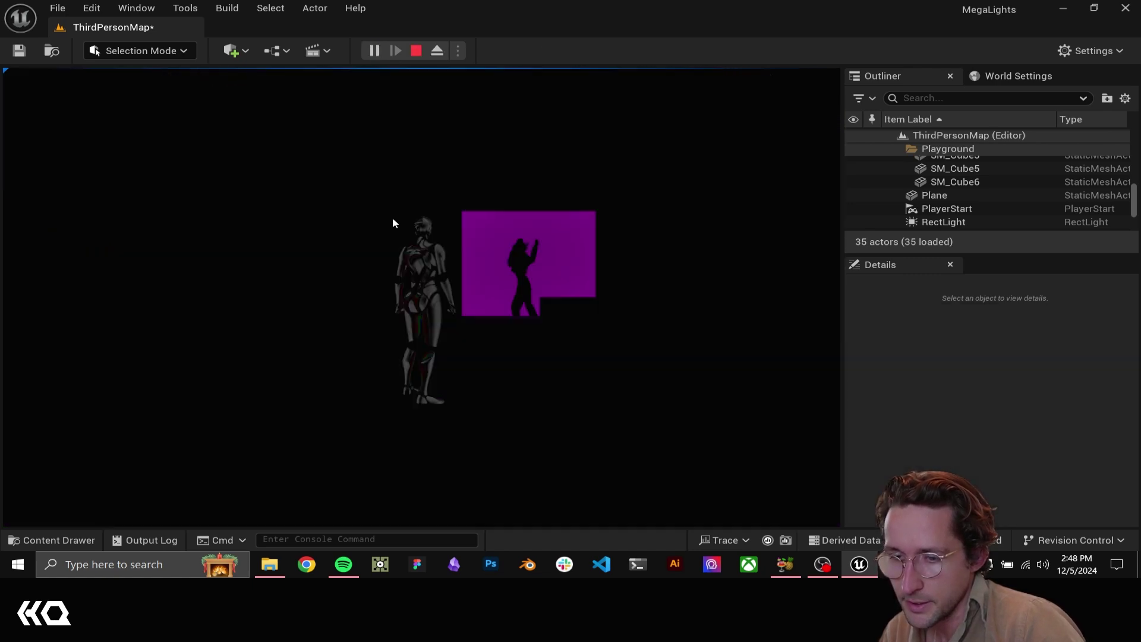
key("w")
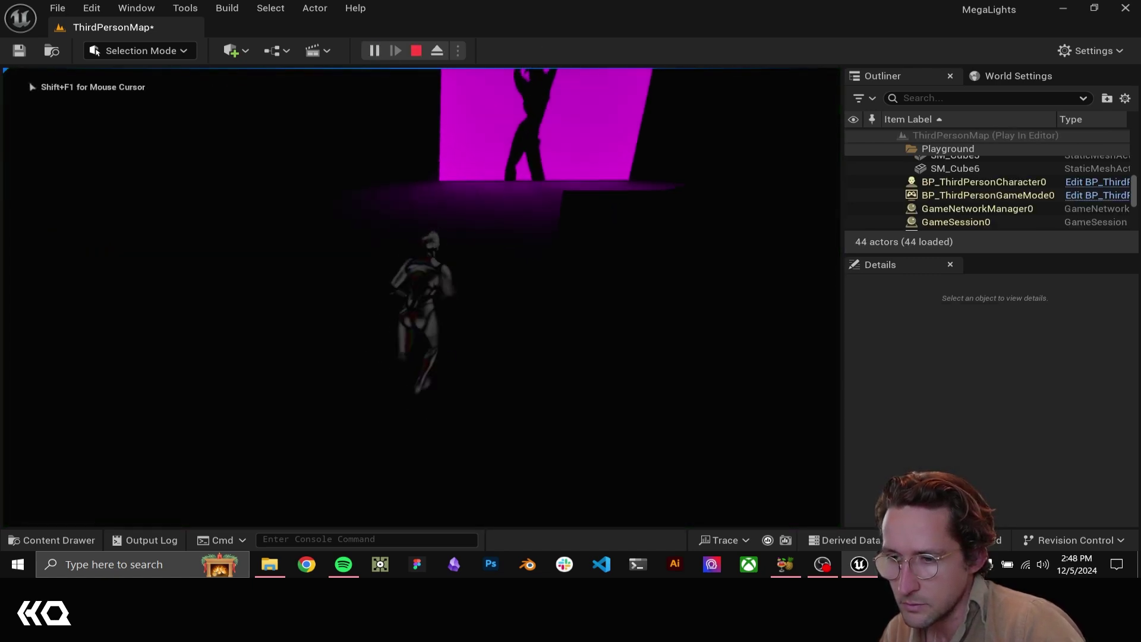
key("w")
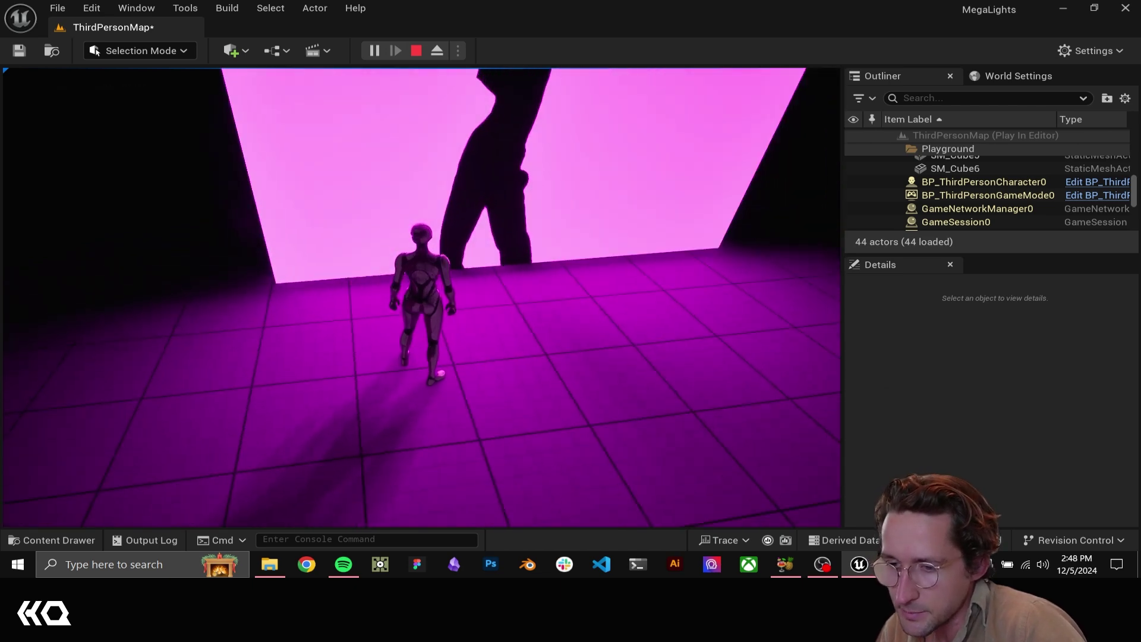
key("shift+F1")
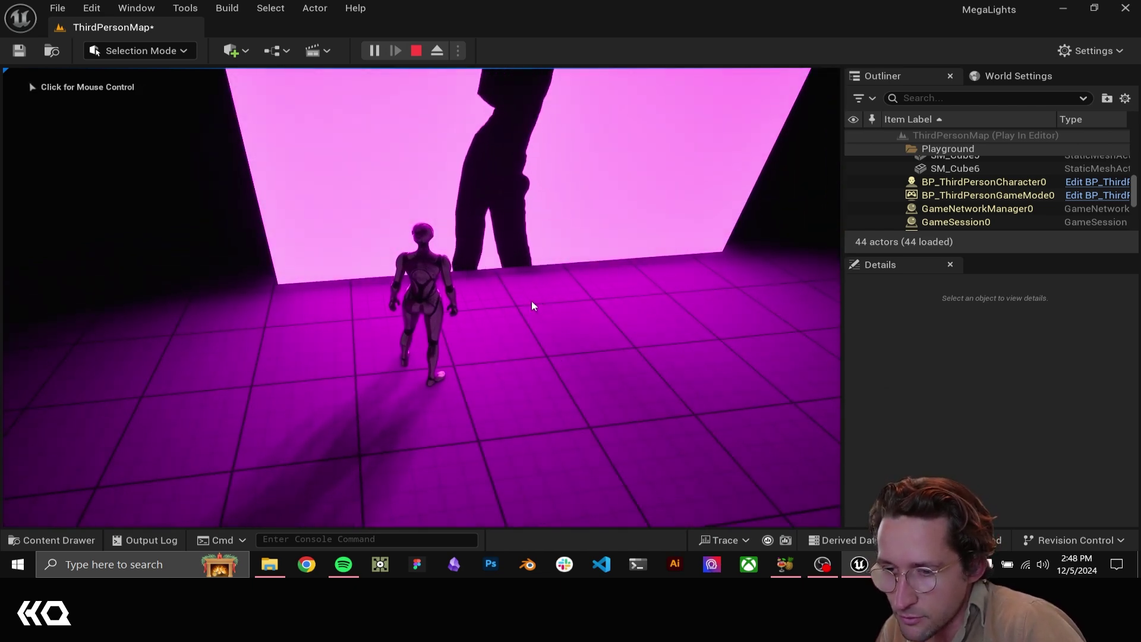
left_click(560, 298)
key("s")
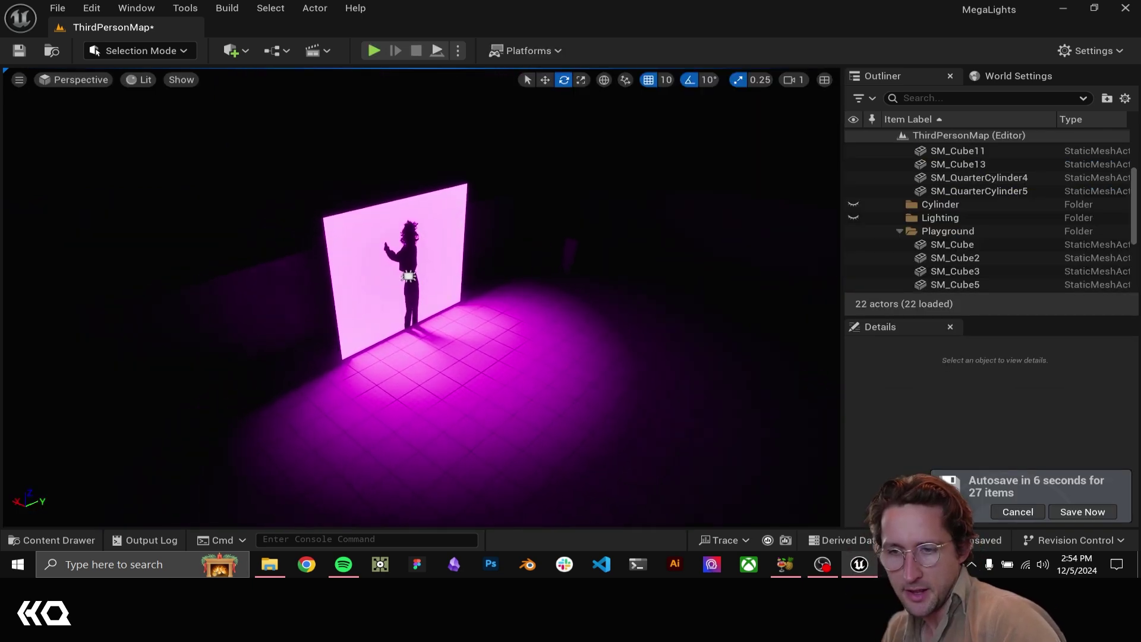
- Play the level again and move the character around the screen to examine how the video's silhouette is projected on the floor
right_click_drag(416, 297, 356, 297)
key("s")
key("a")
right_click_drag(307, 164, 307, 164)
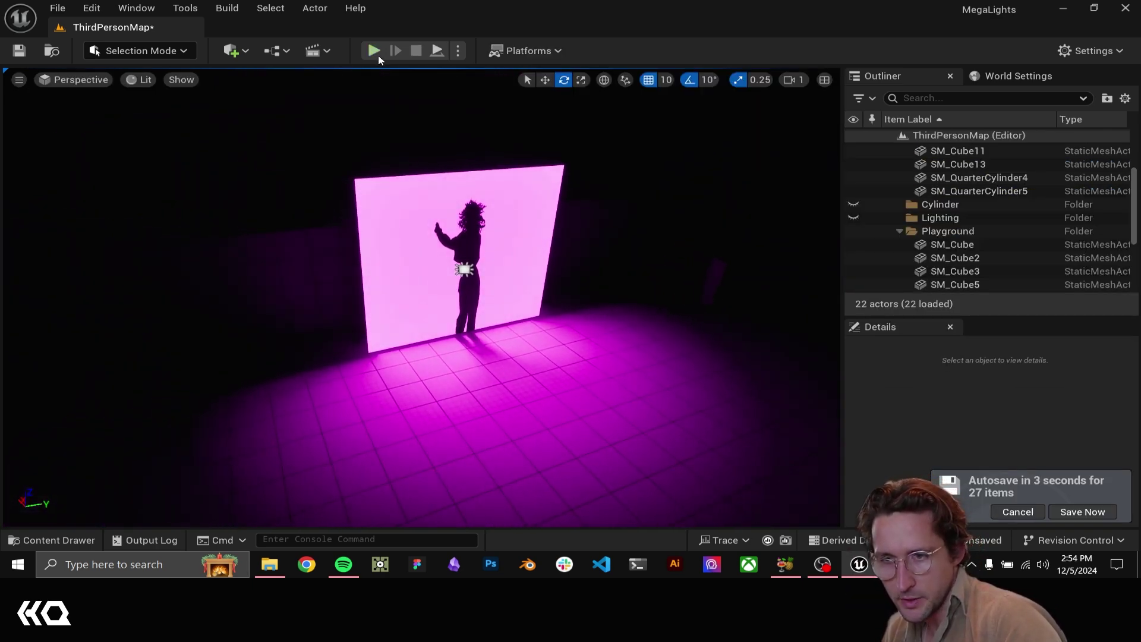
left_click(375, 51)
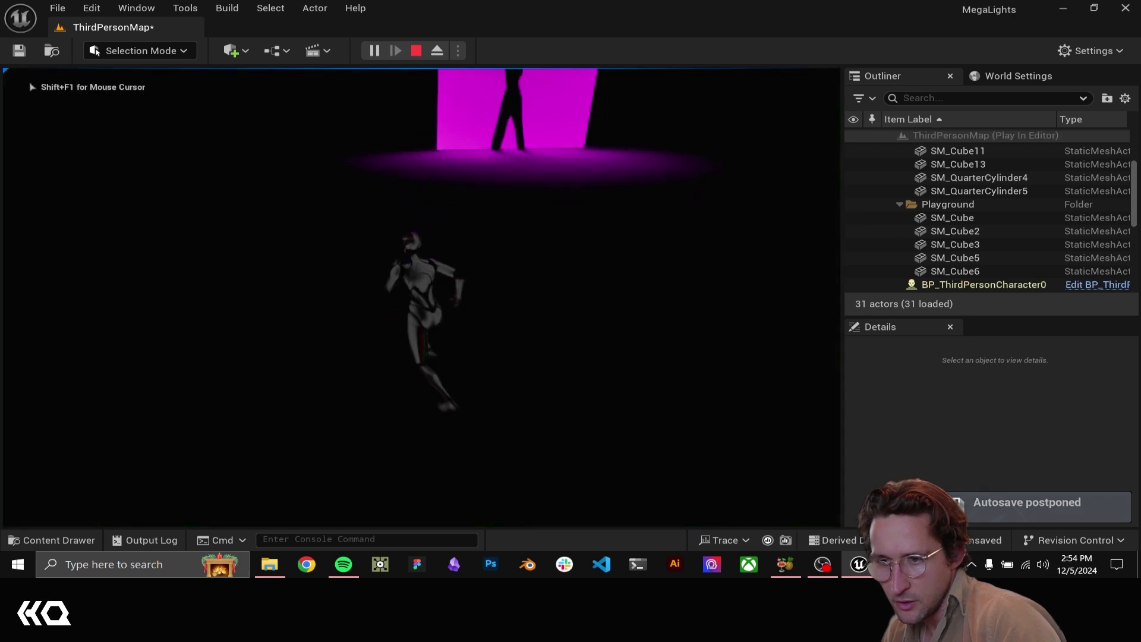
key("w")
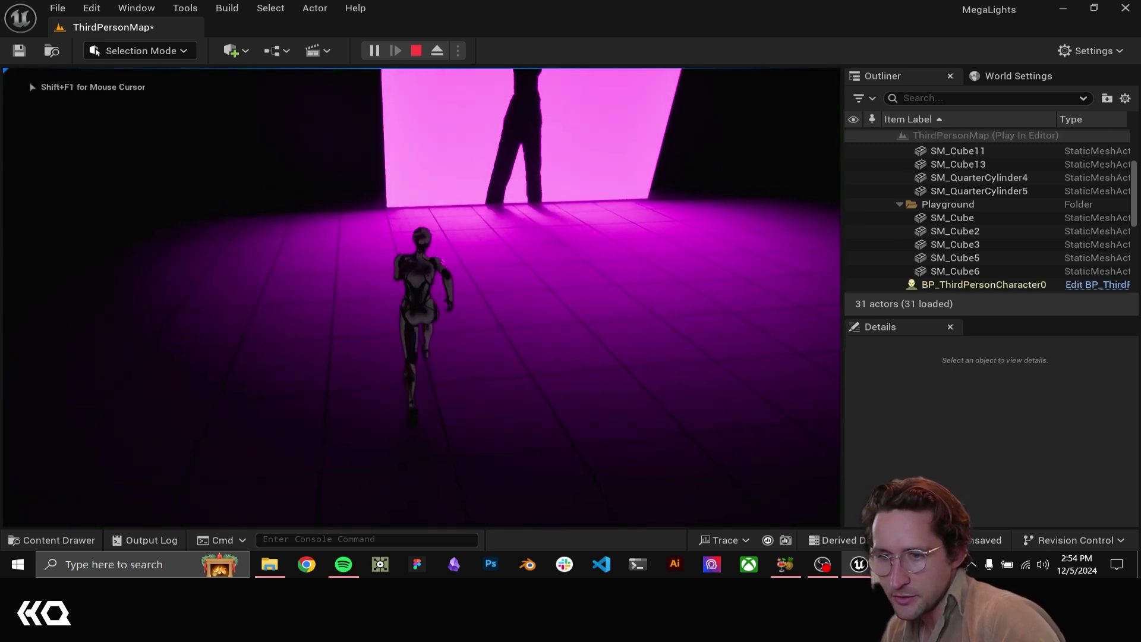
key("s")
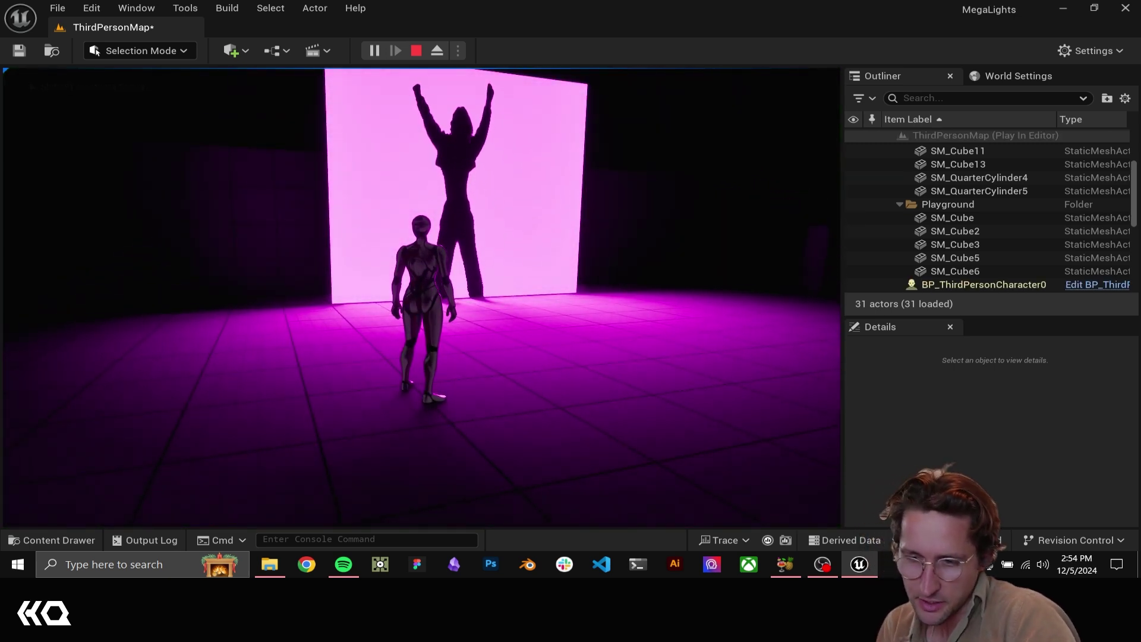
key("w")
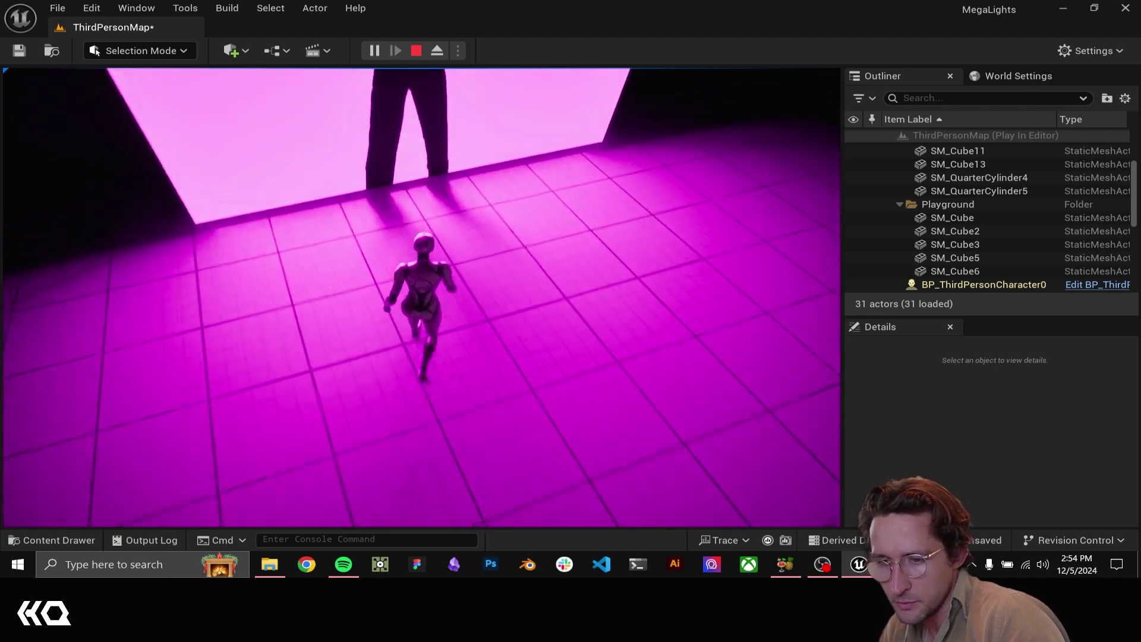
key("d")
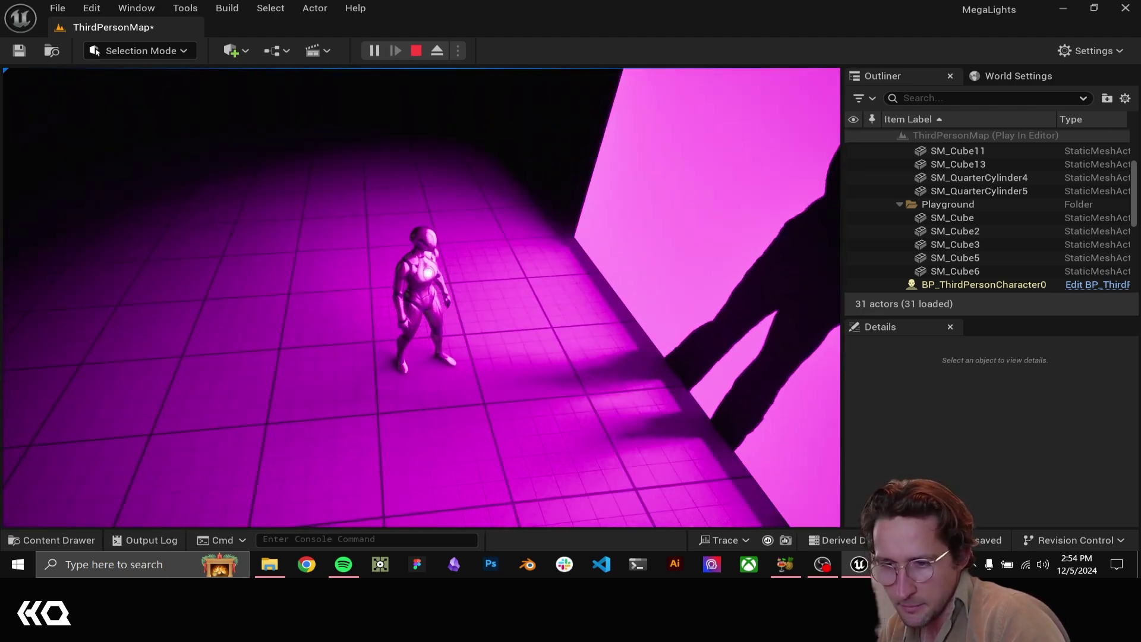
key("d")
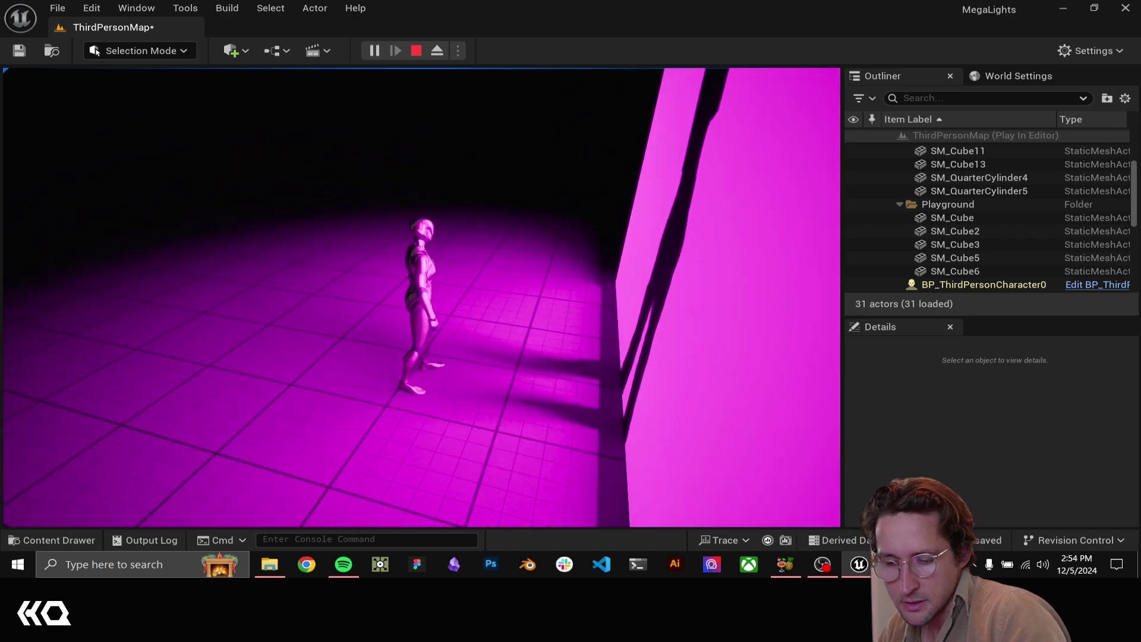
- Toggle Allow MegaLights off and on for the Rect Light during play to compare the character's shadows
key("shift+F1")
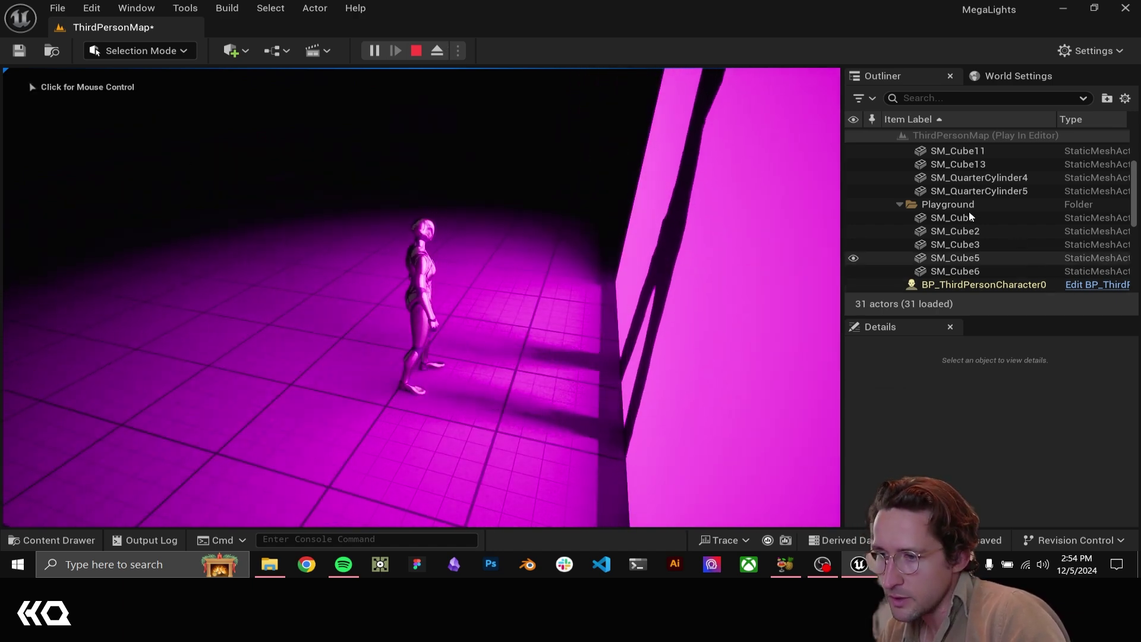
scroll(951, 250, "down", 5)
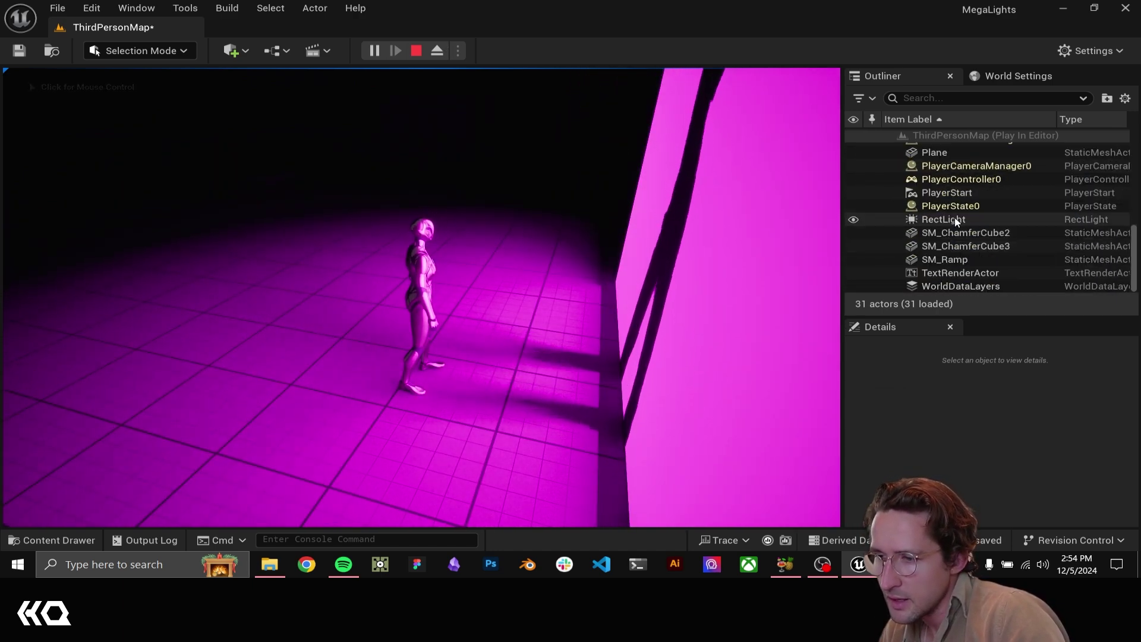
left_click(937, 219)
left_click(914, 397)
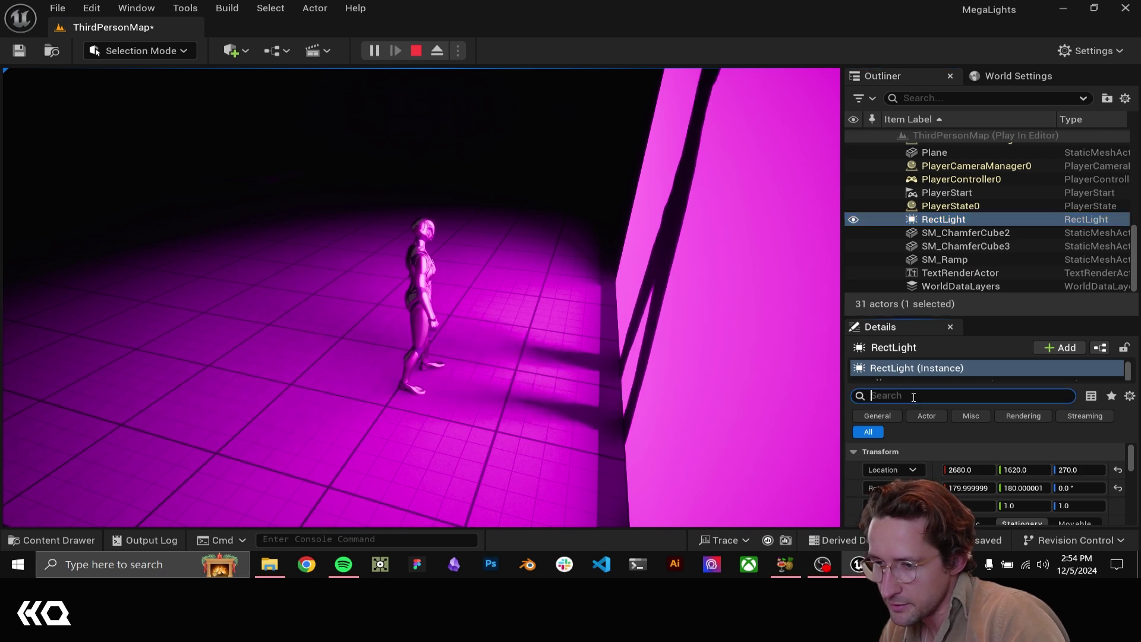
type("mega")
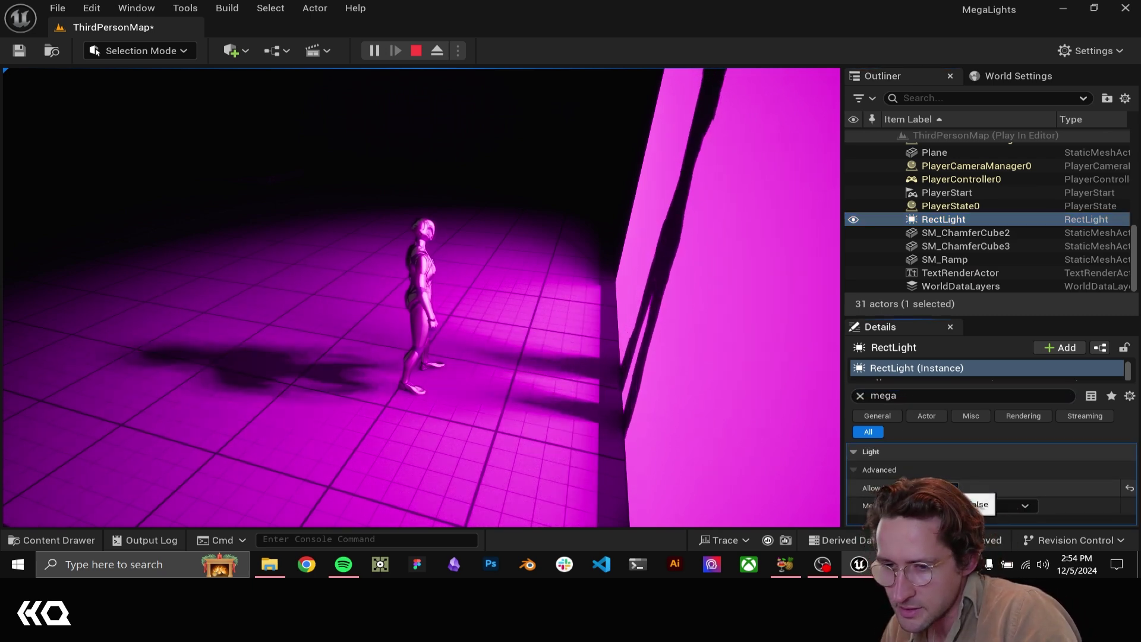
left_click(954, 487)
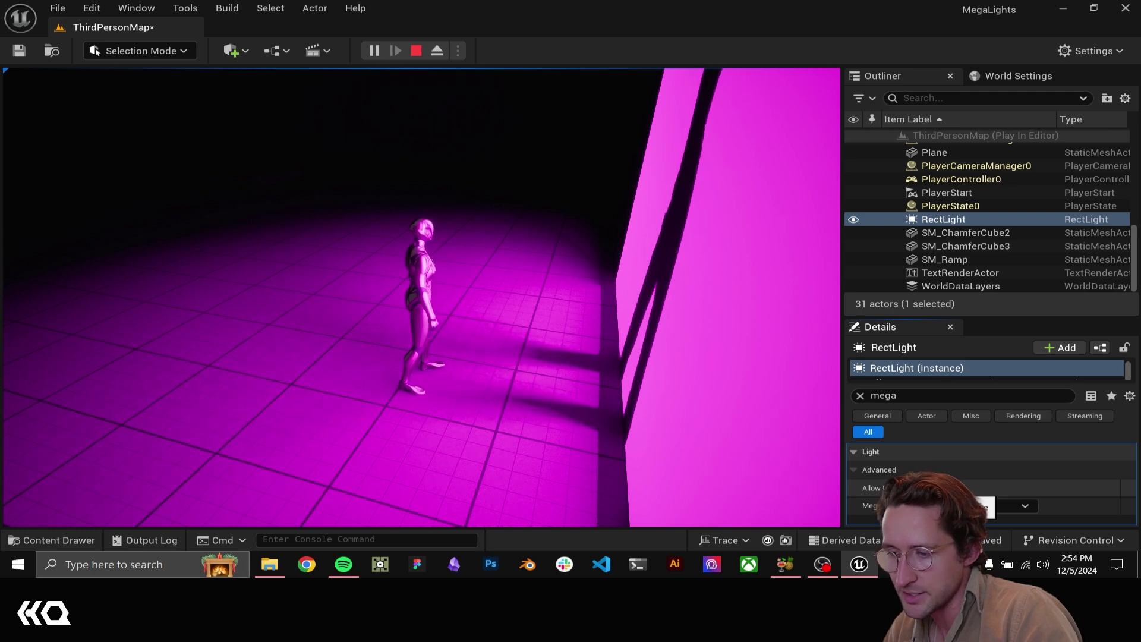
left_click(962, 488)
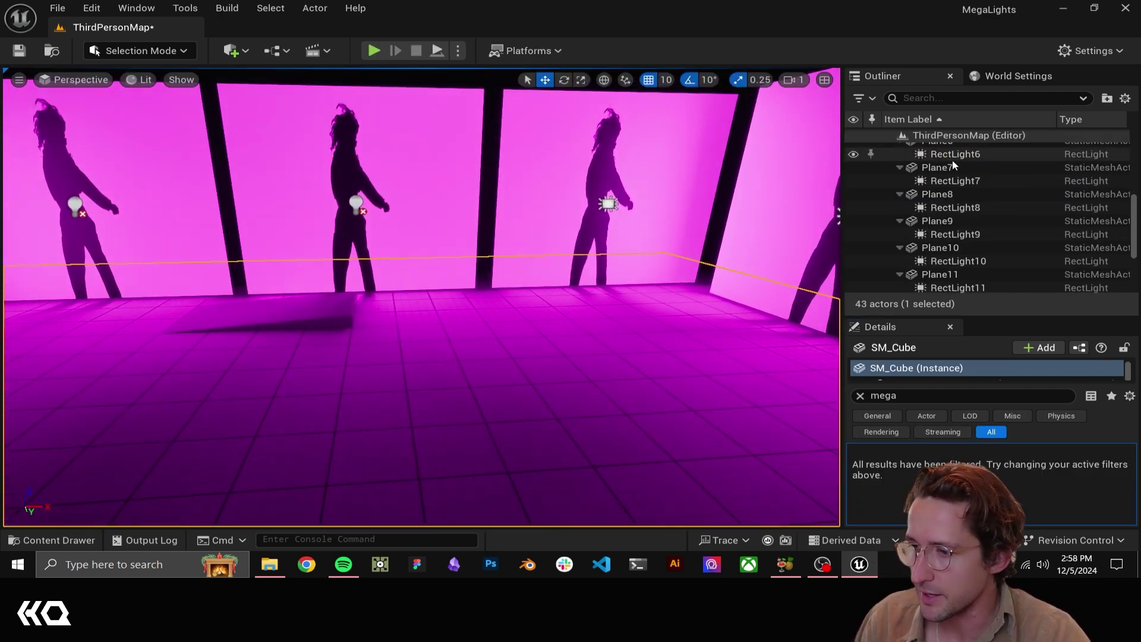
- Select RectLight7 under Plane7 and survey the ring of video screens and their lights in the level
left_click(929, 168)
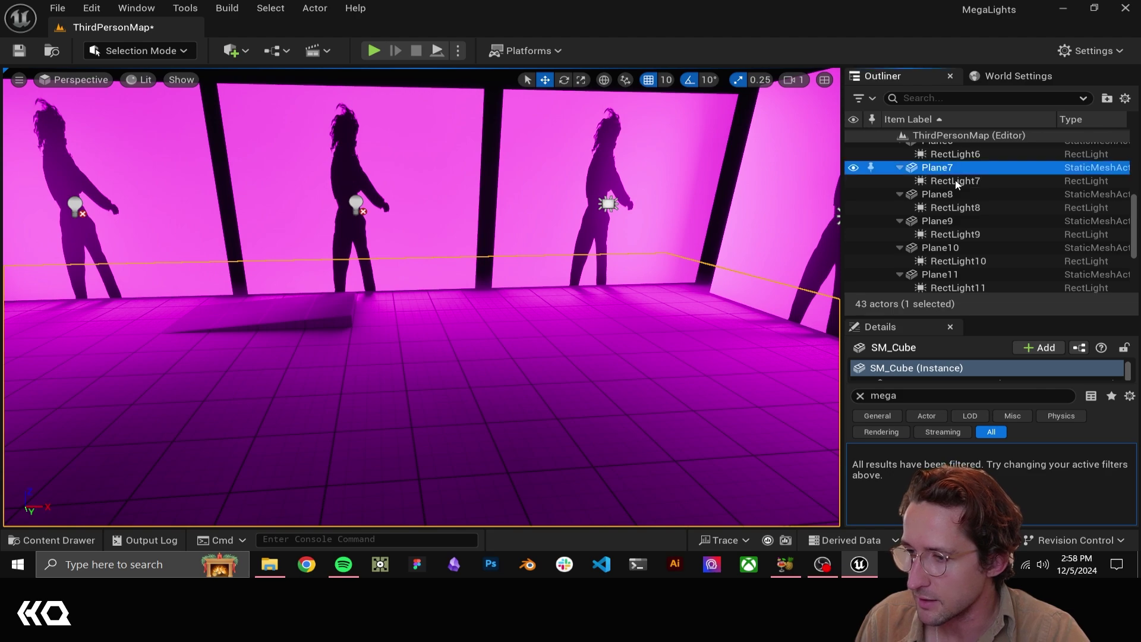
left_click(967, 182)
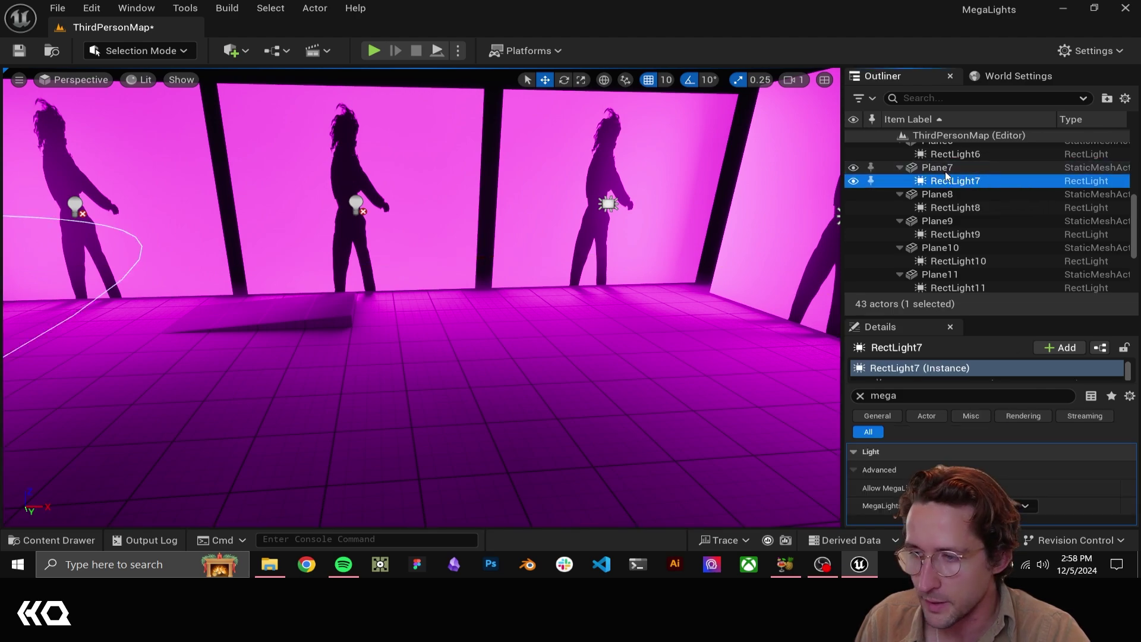
mouse_move(589, 221)
right_mouse_down()
mouse_move(345, 214)
mouse_move(590, 220)
right_mouse_up()
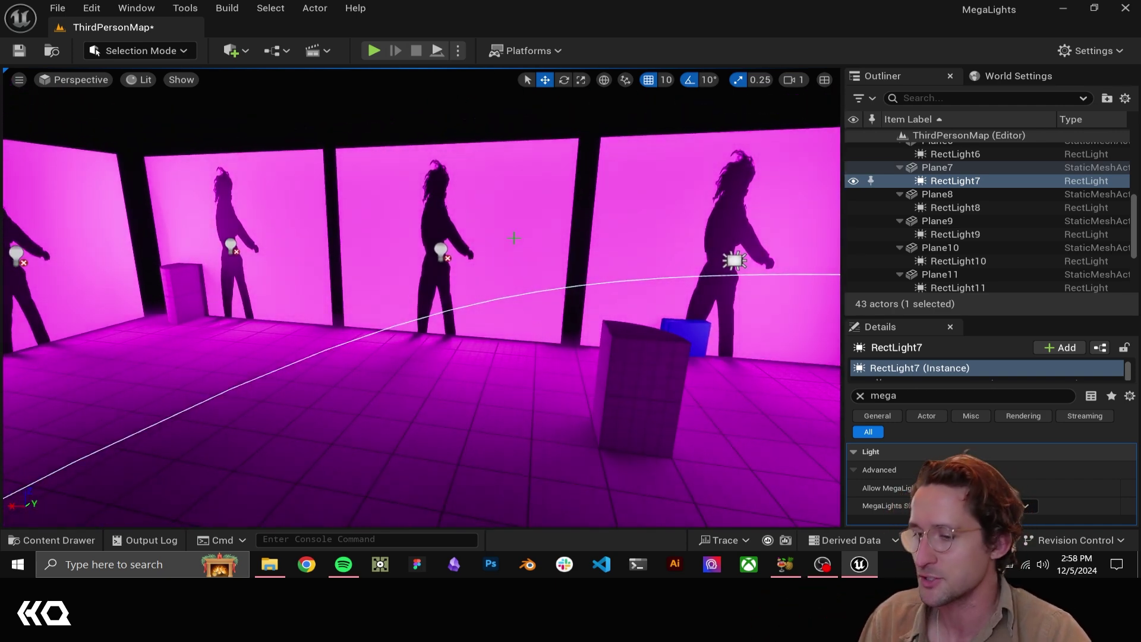
right_click_drag(422, 297, 163, 304)
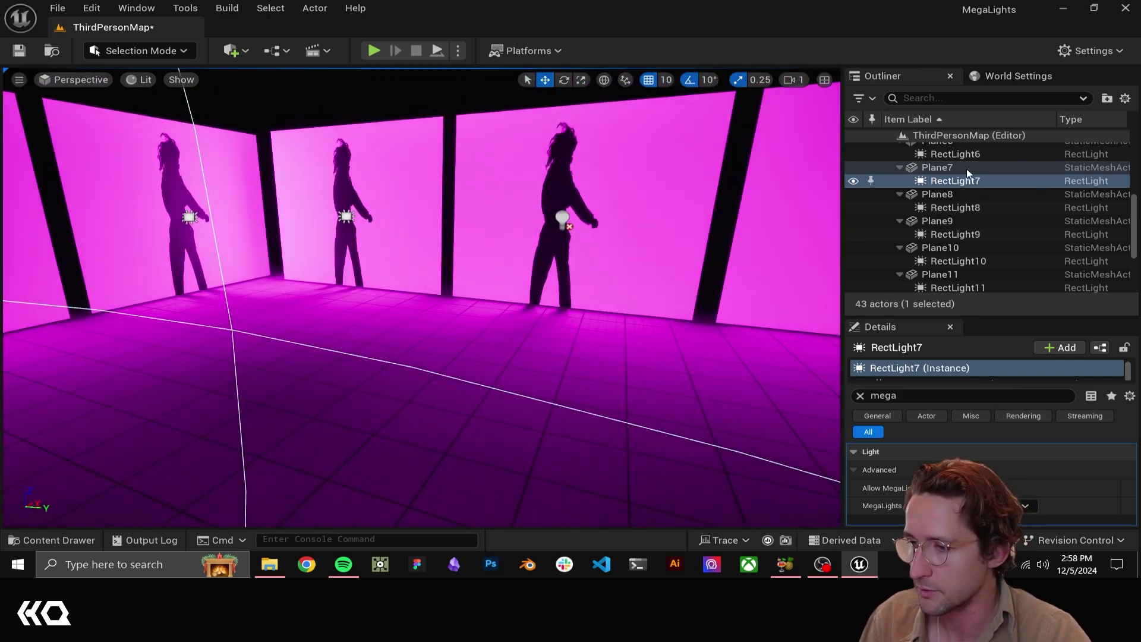
- Play the level, run the character towards the ring of video screens, and stop the session
left_click(373, 50)
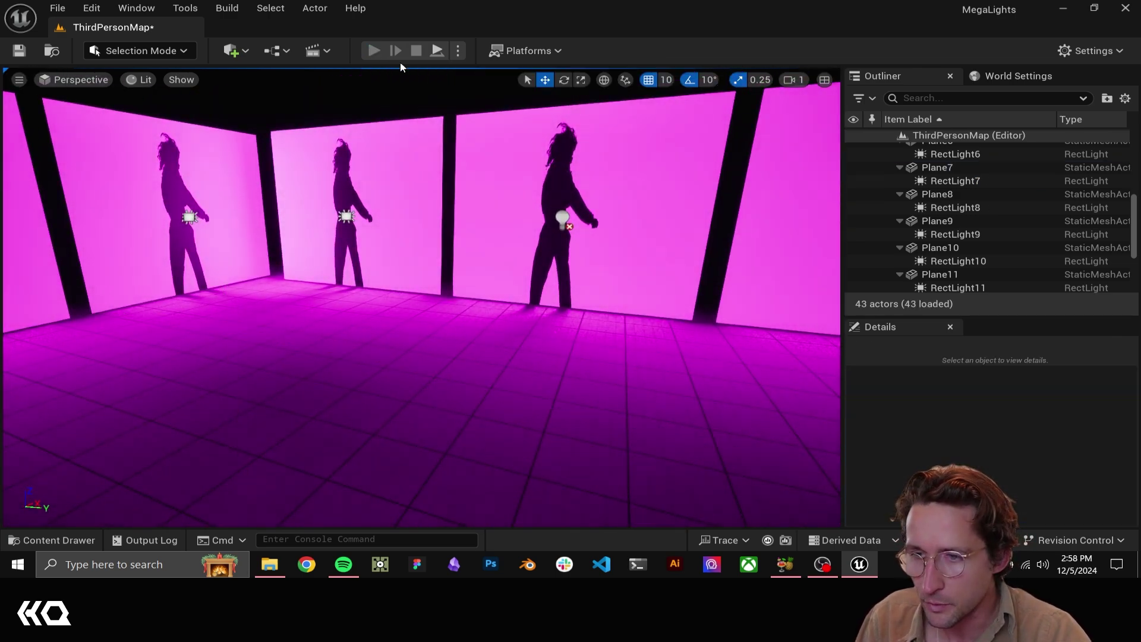
key("w")
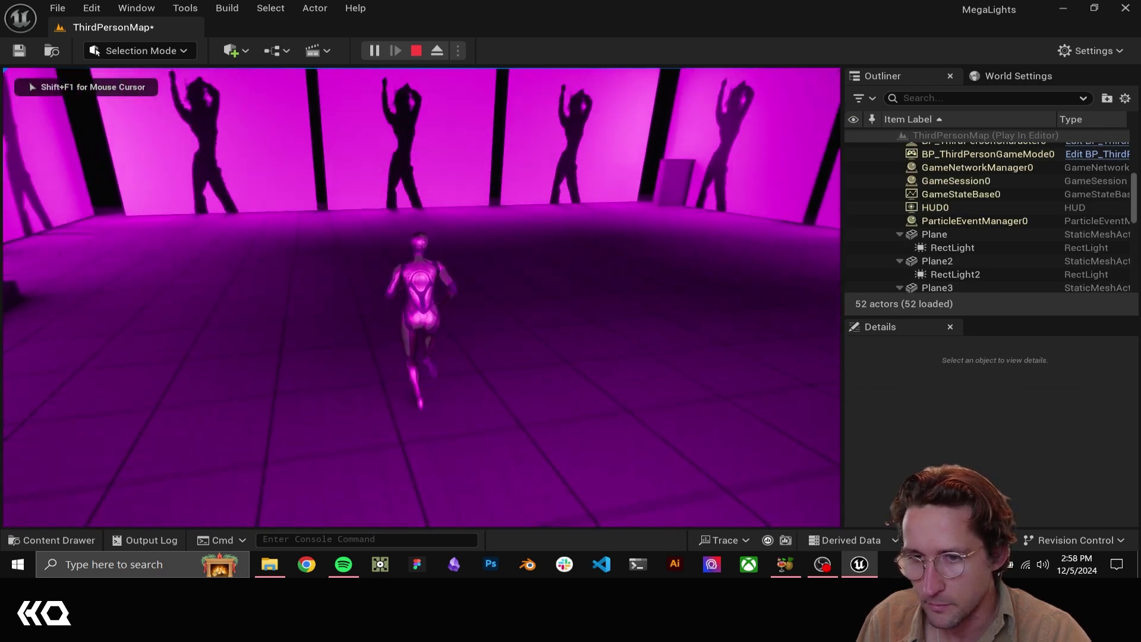
key("shift+F1")
key("Escape")
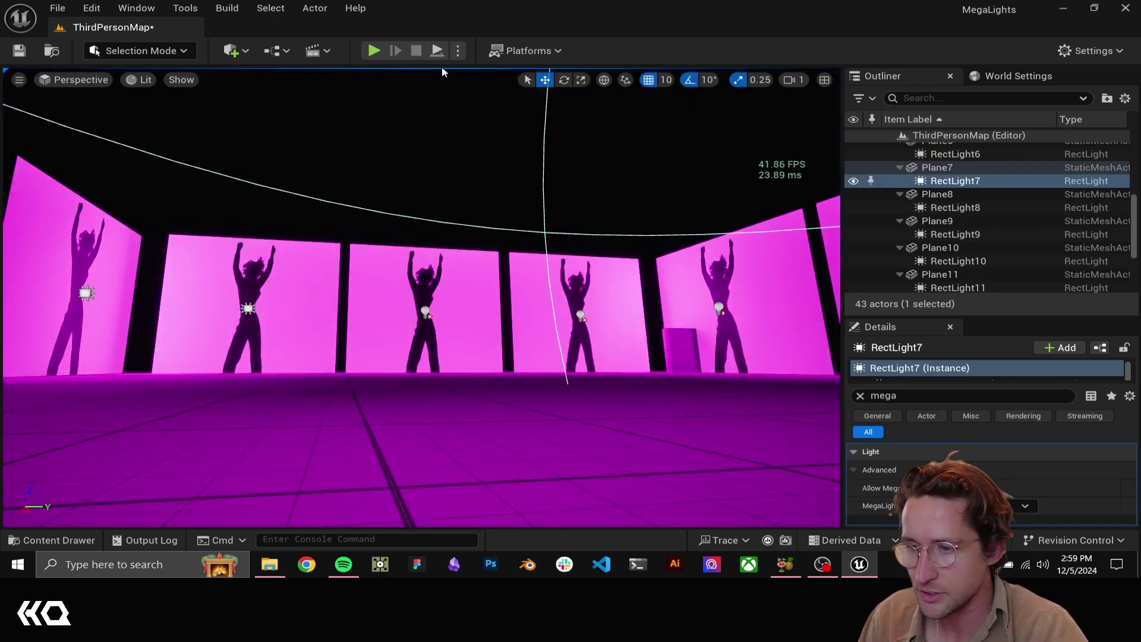
- Play the level with the frame-rate display on, move the character among the screens to check performance, and stop the session
left_click(374, 51)
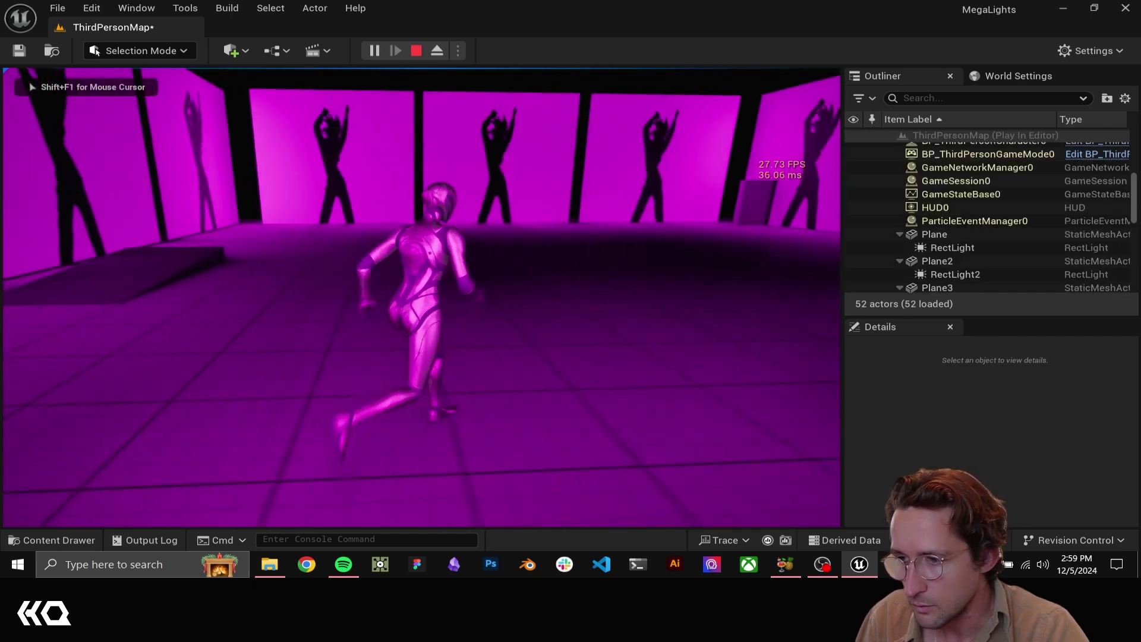
key("w")
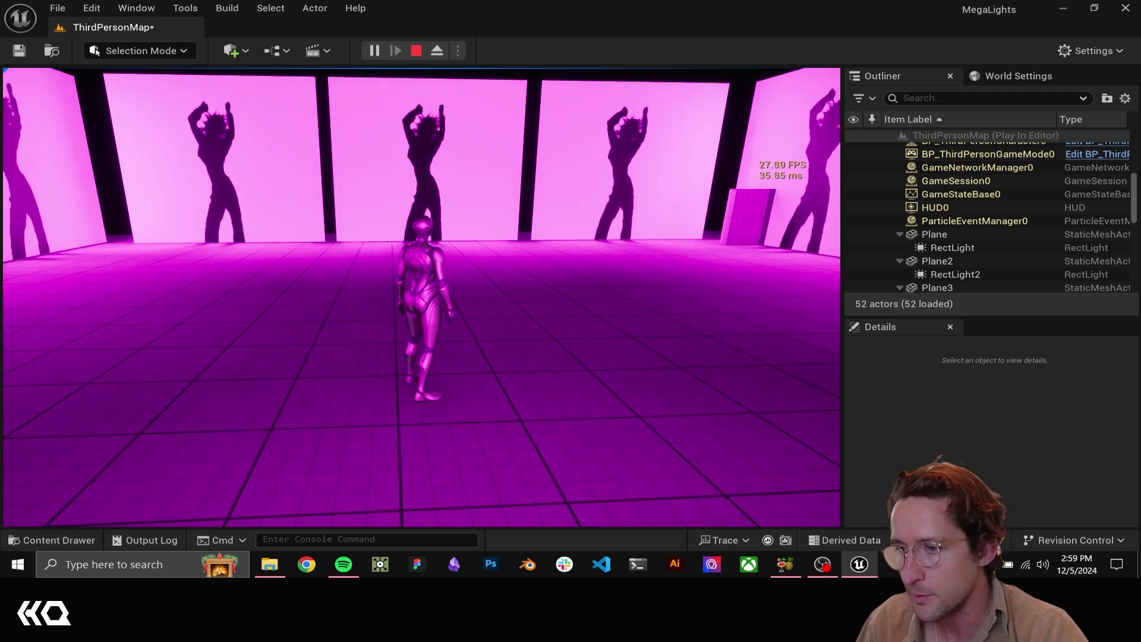
key("d")
key("w")
key("shift+F1")
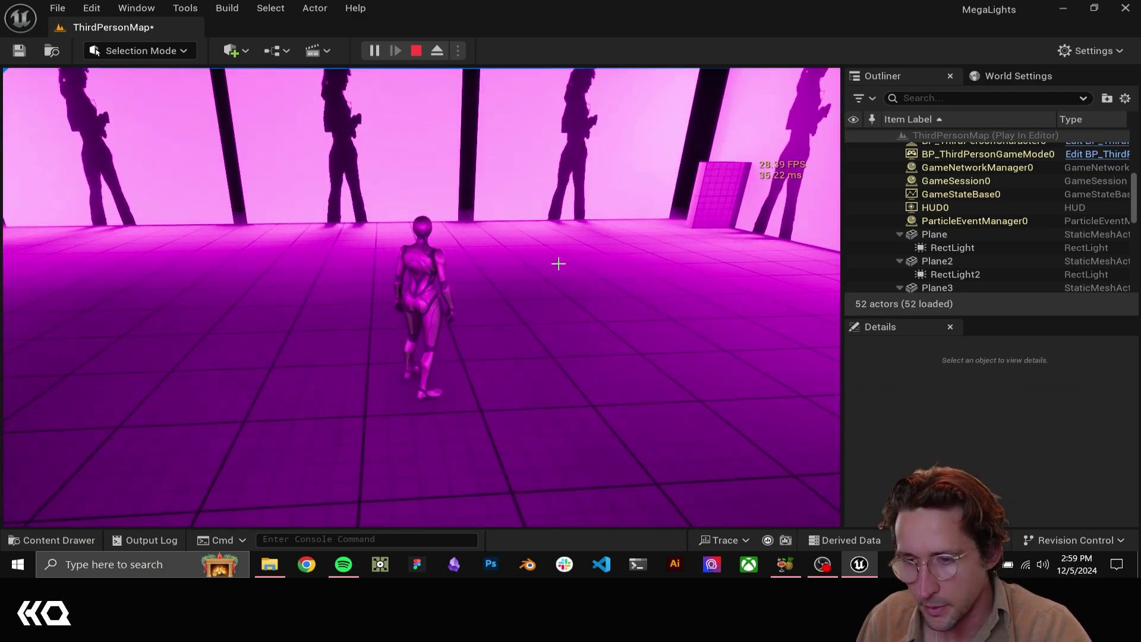
key("Escape")
- Add a Post Process Volume to the level on the floor in front of the video screens
scroll(530, 265, "down", 3)
right_click_drag(531, 265, 451, 262)
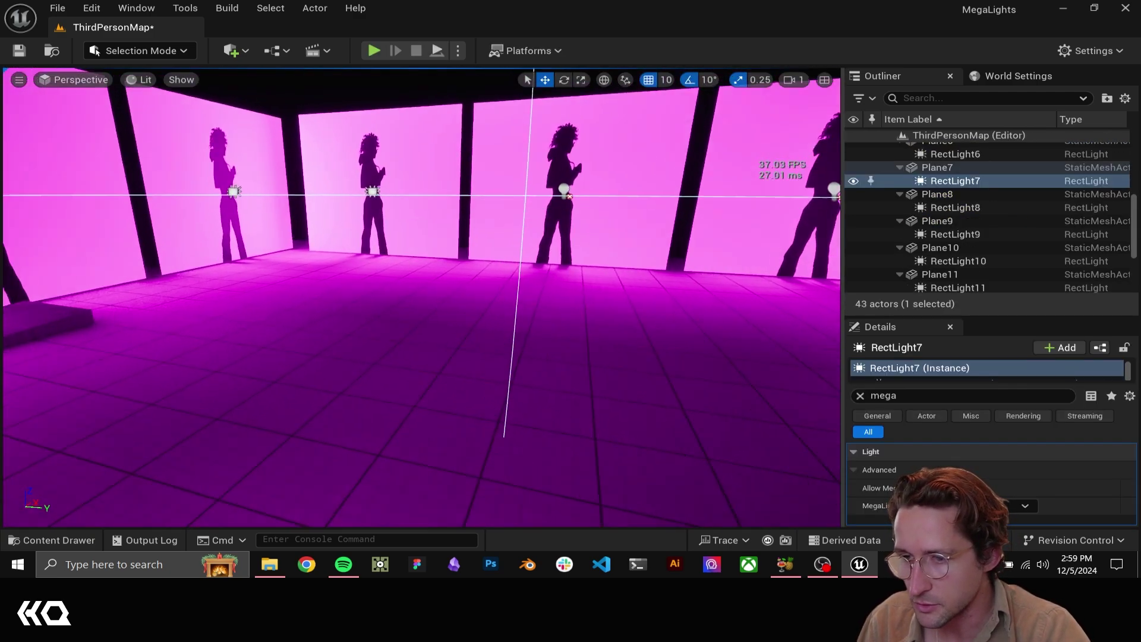
left_click(245, 52)
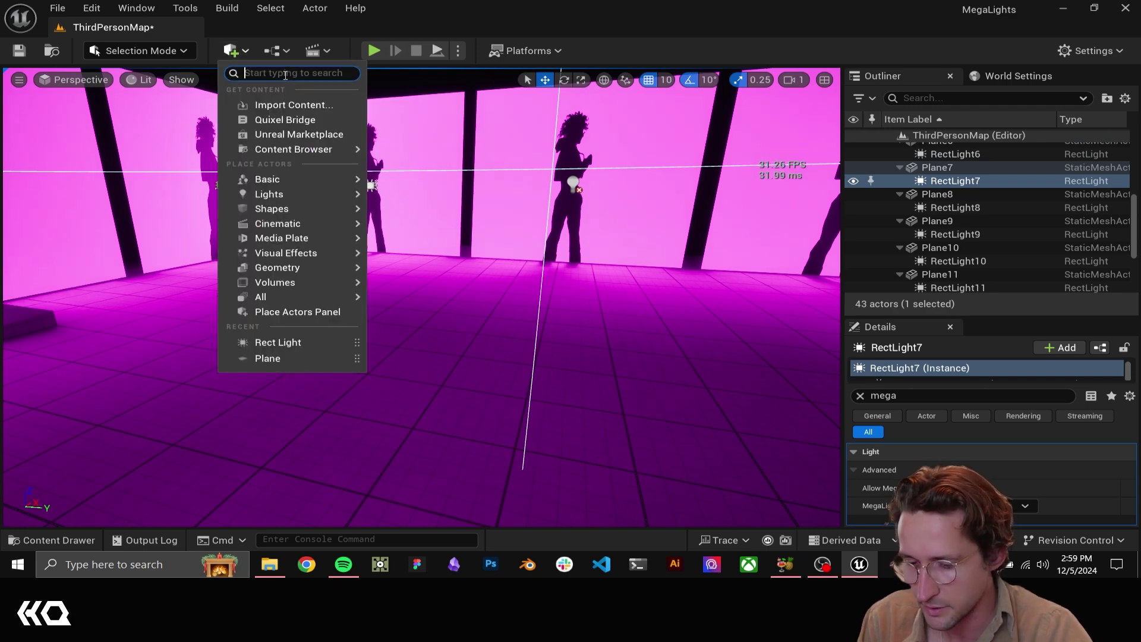
type("post pro")
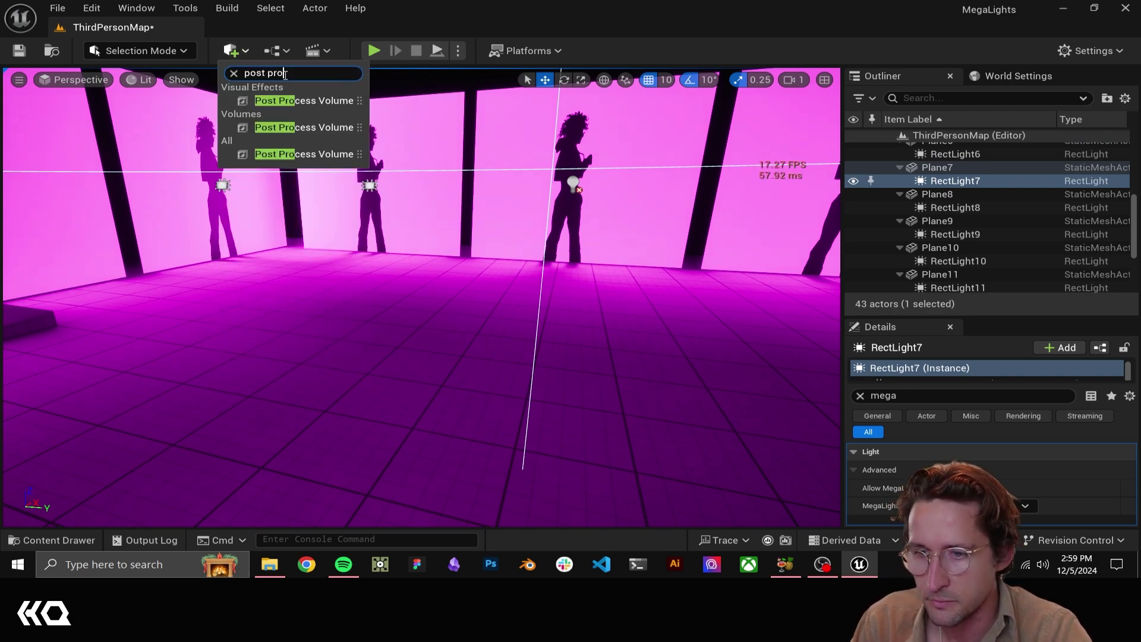
left_click(303, 101)
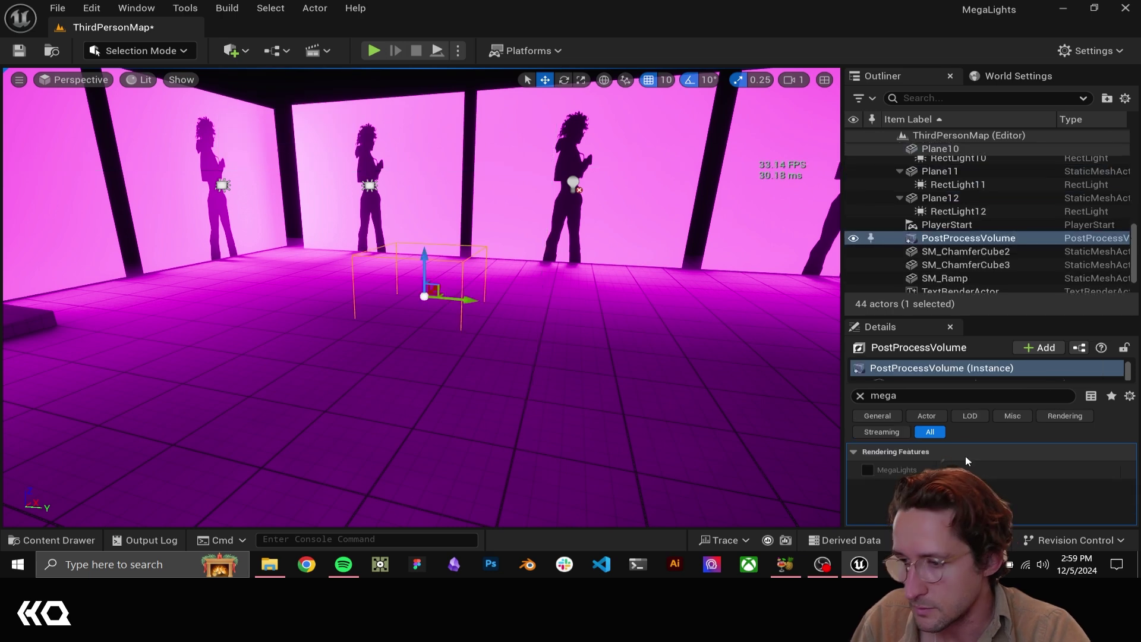
- Enable the MegaLights override and Infinite Extent (Unbound) on the PostProcessVolume
left_click(868, 469)
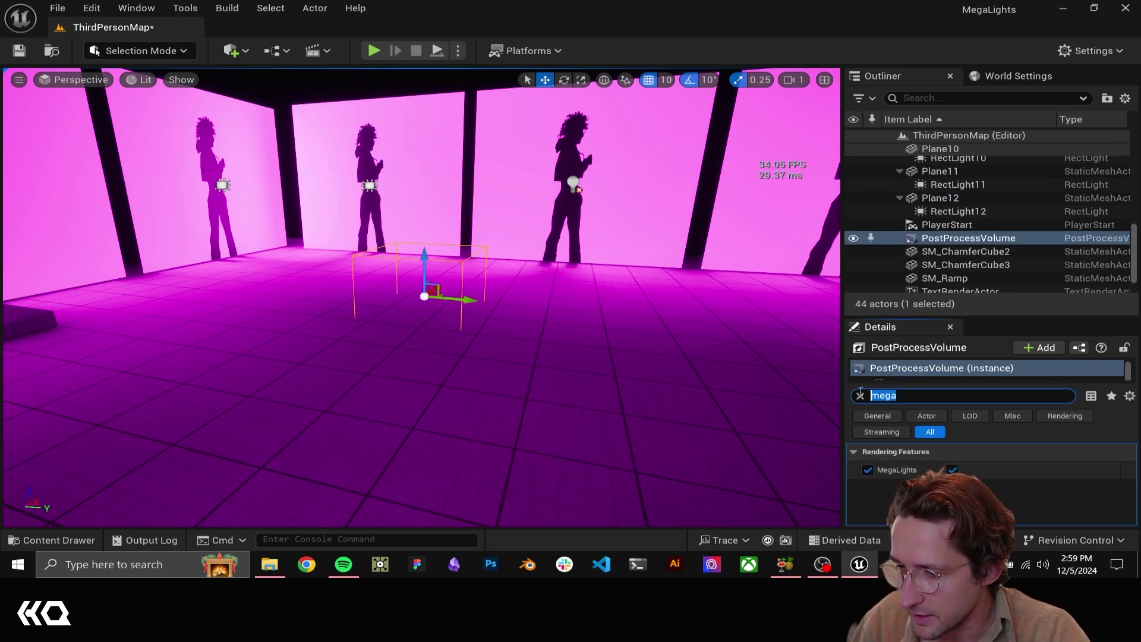
type("unboun")
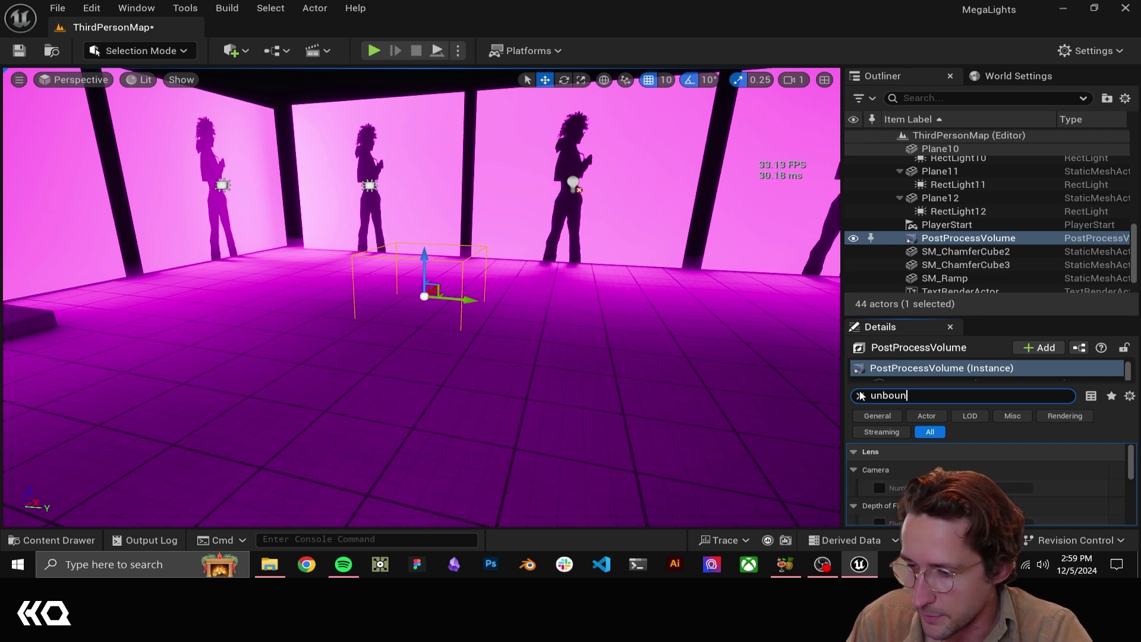
left_click(952, 471)
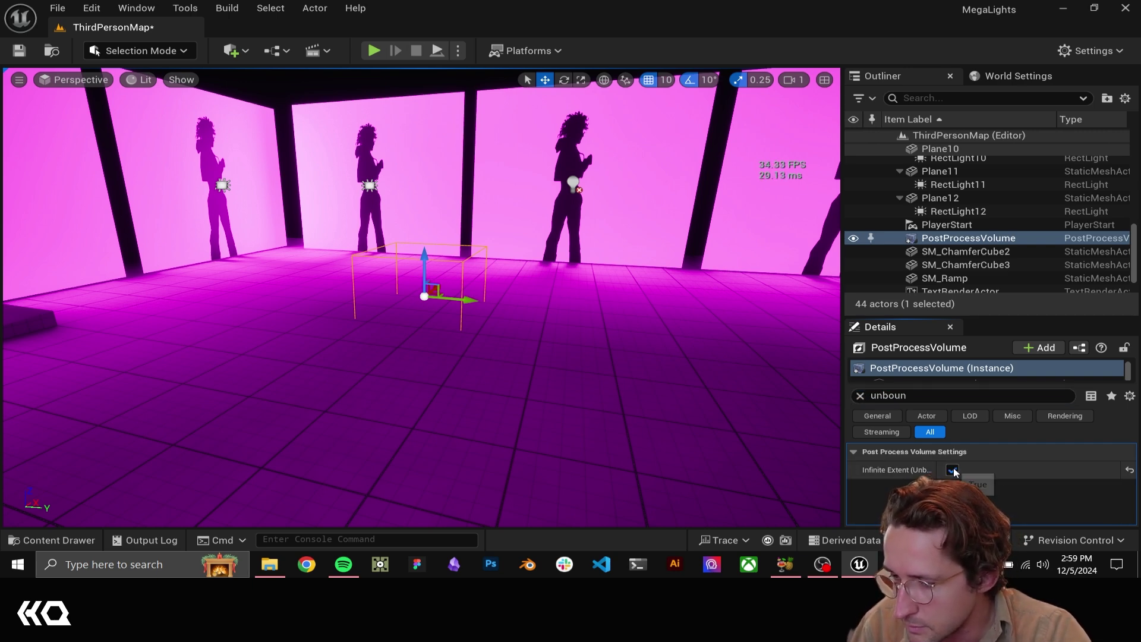
- Play the level and toggle MegaLights off and back on in the PostProcessVolume to compare the frame rate
left_click(371, 50)
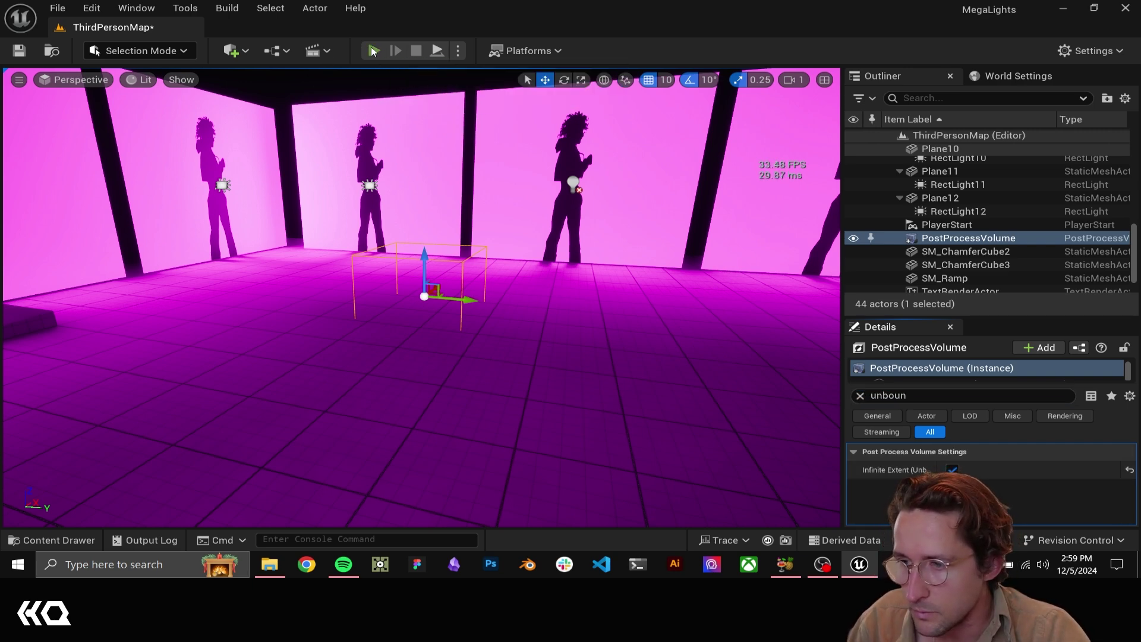
key("w")
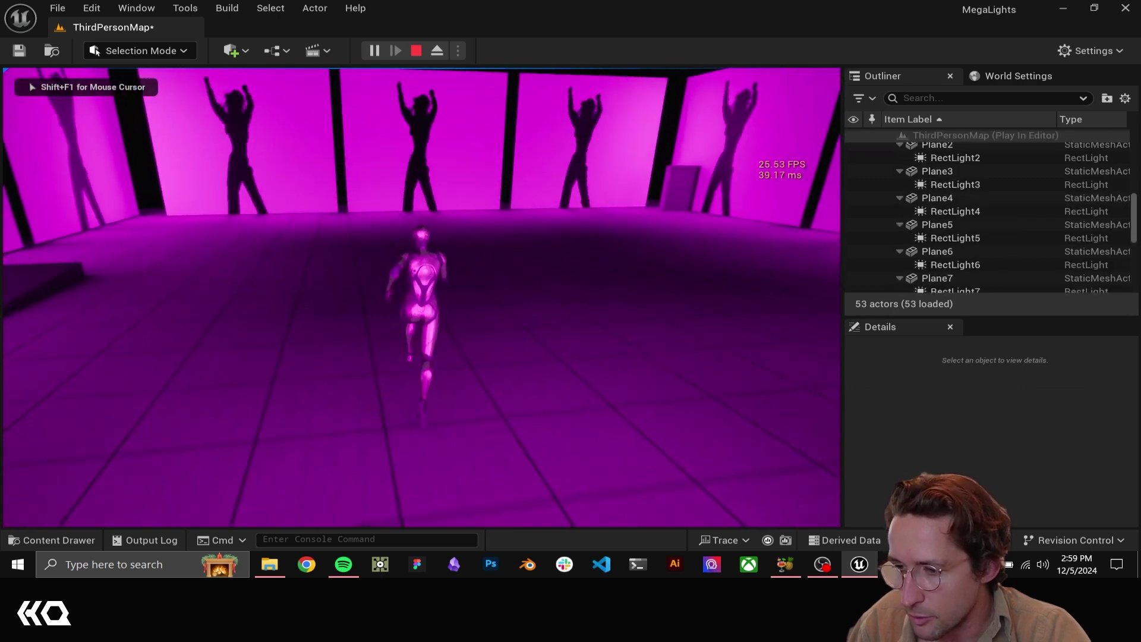
key("shift+F1")
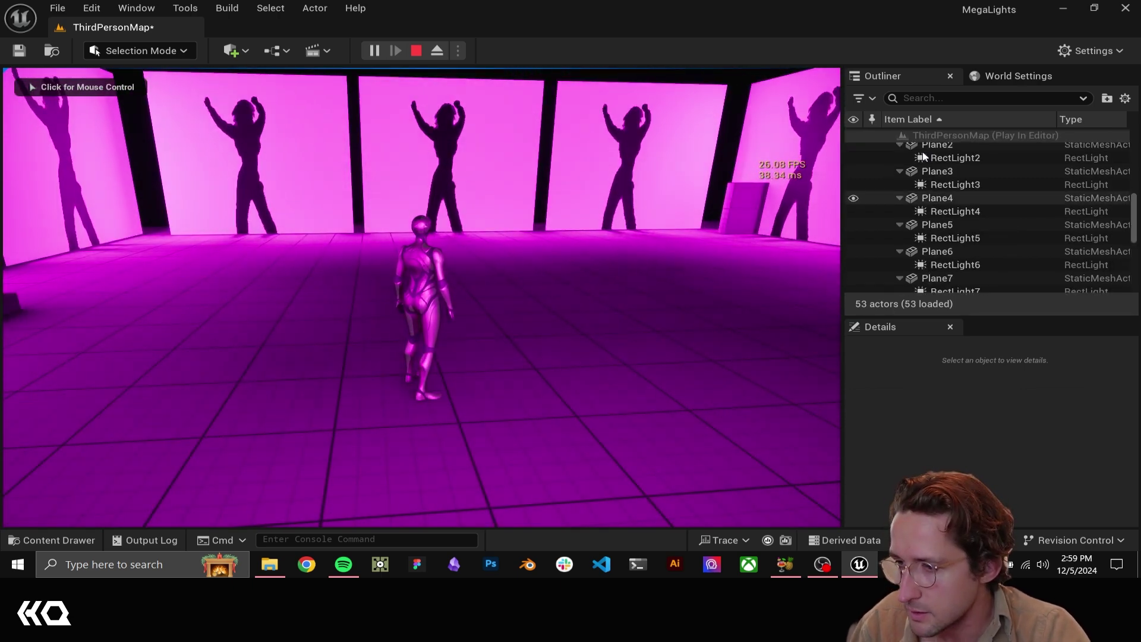
scroll(945, 190, "down", 6)
scroll(948, 226, "down", 2)
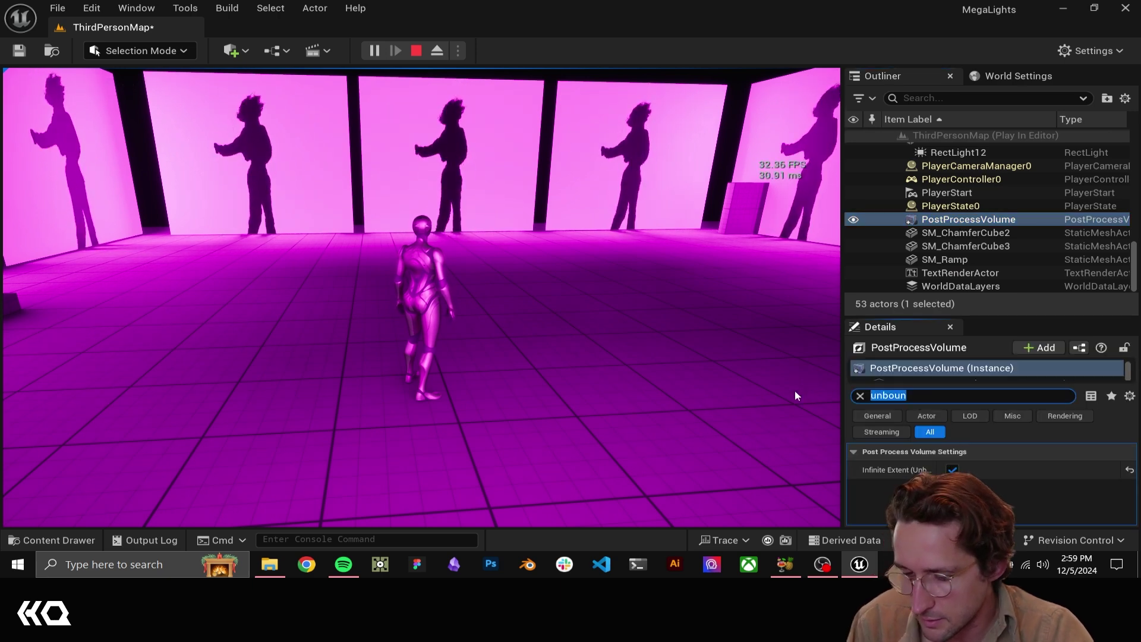
type("mega")
left_click(953, 470)
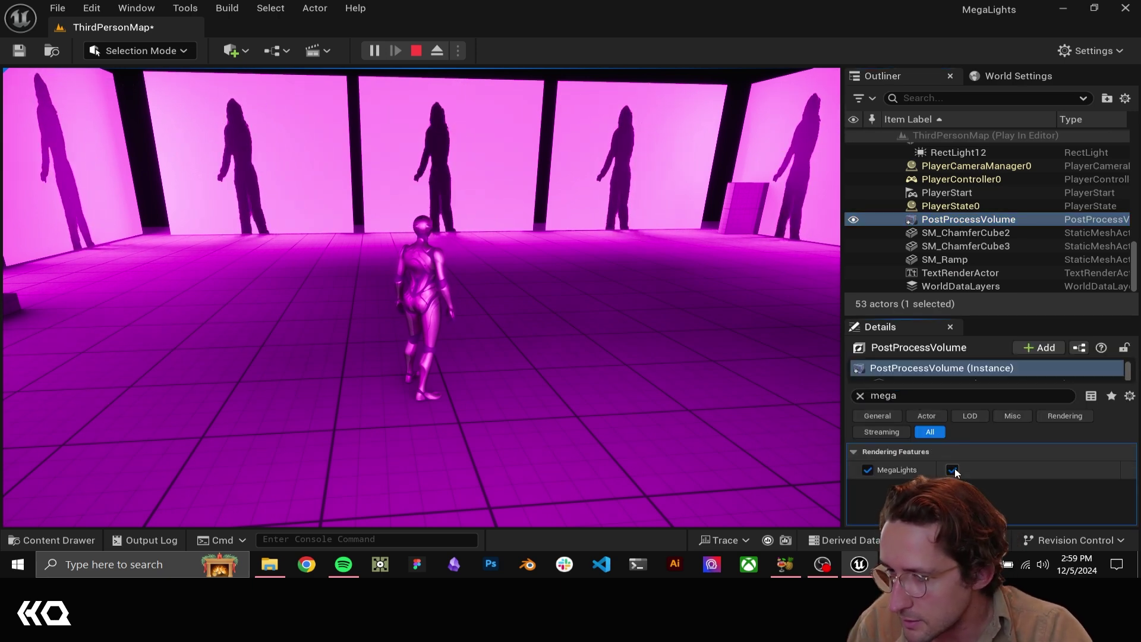
left_click(953, 470)
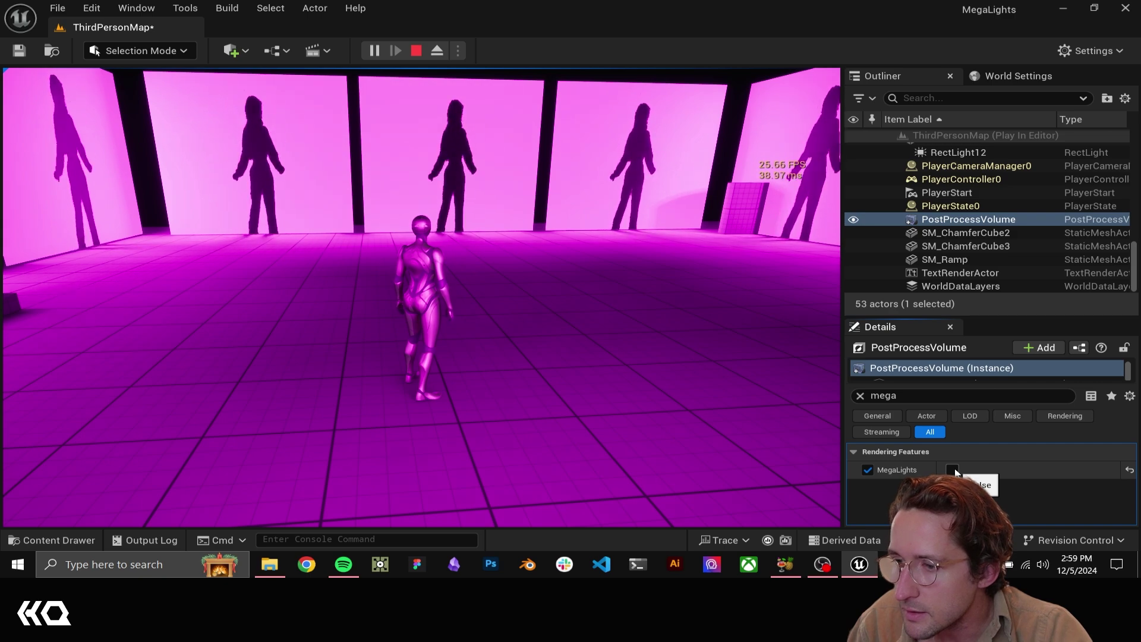
- Walk the character close to the corner screens and toggle the PostProcessVolume's MegaLights repeatedly, ending off, to compare shadows and frame rate
left_click(382, 280)
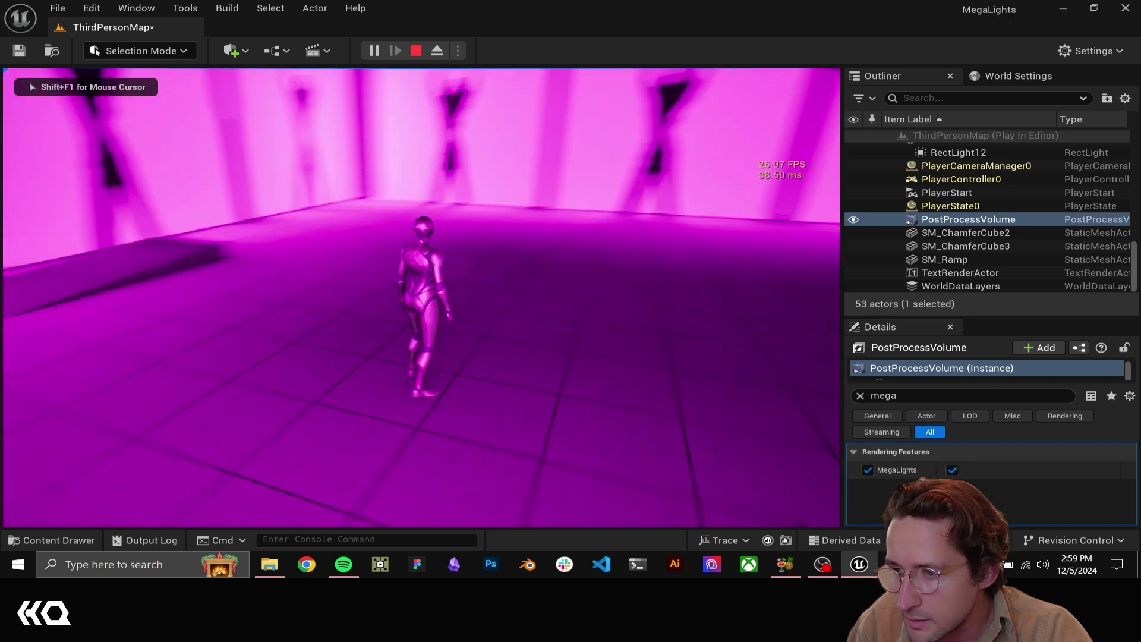
key("w")
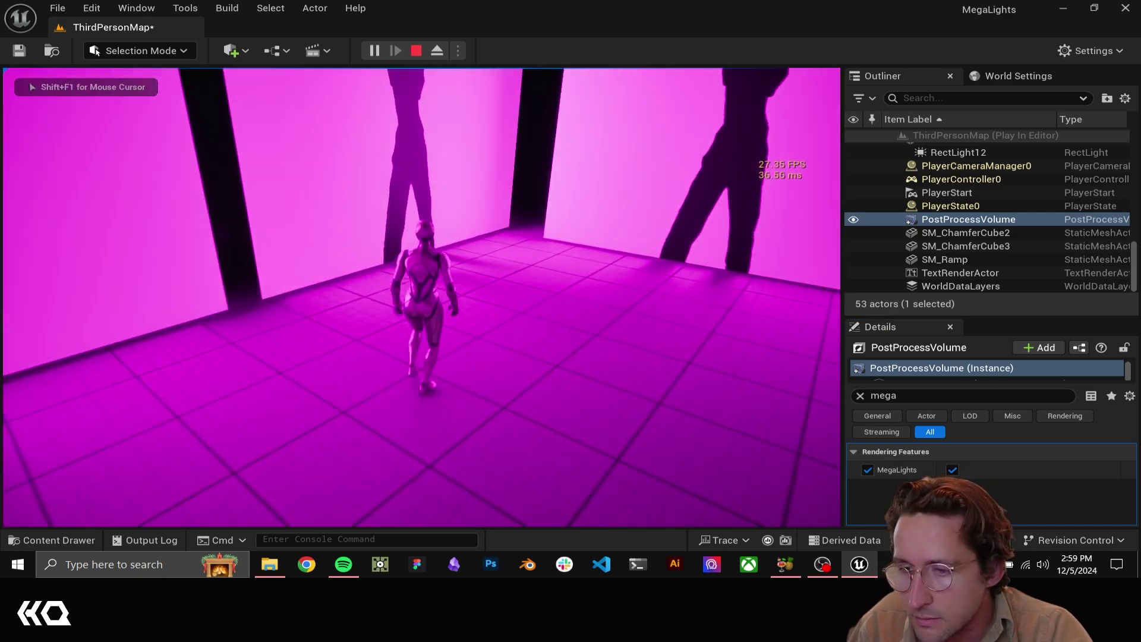
key("shift+F1")
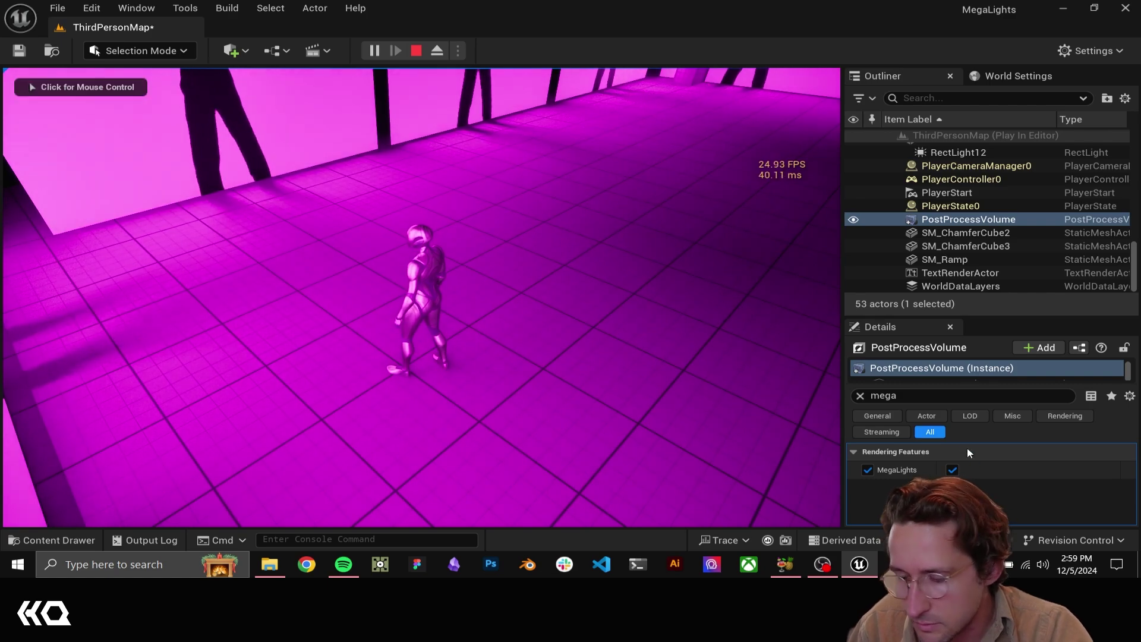
left_click(952, 470)
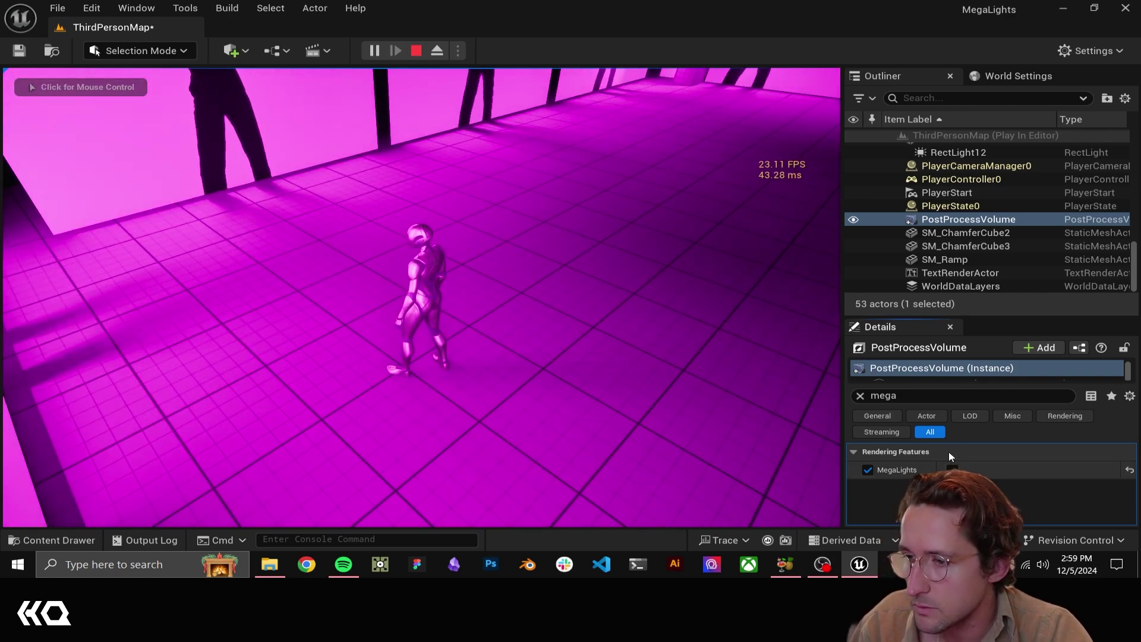
left_click(952, 471)
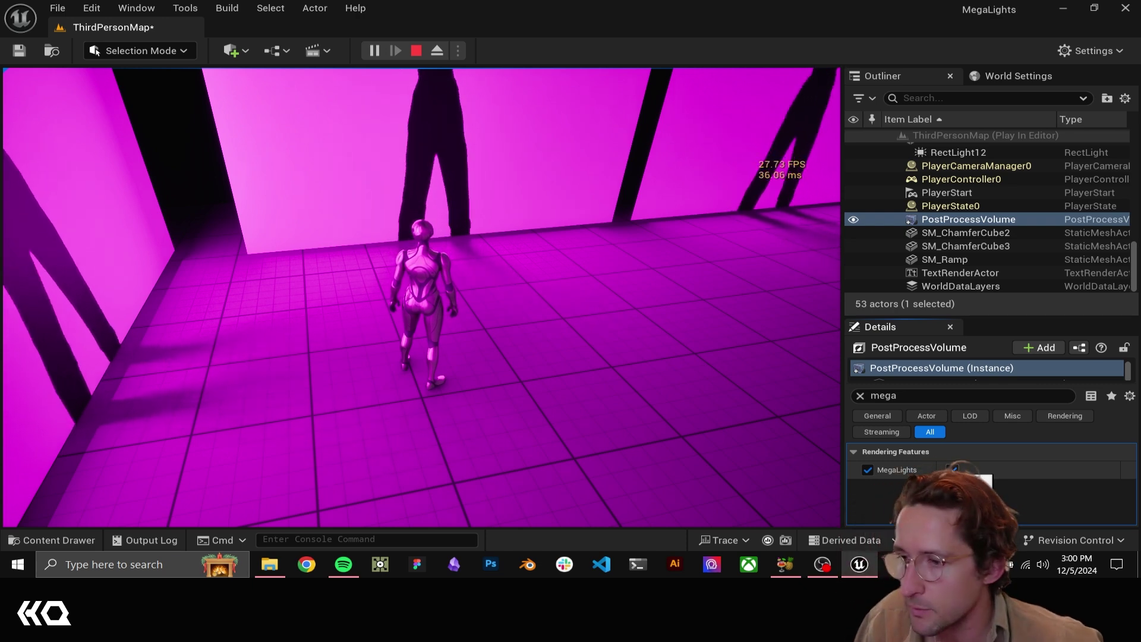
left_click(953, 471)
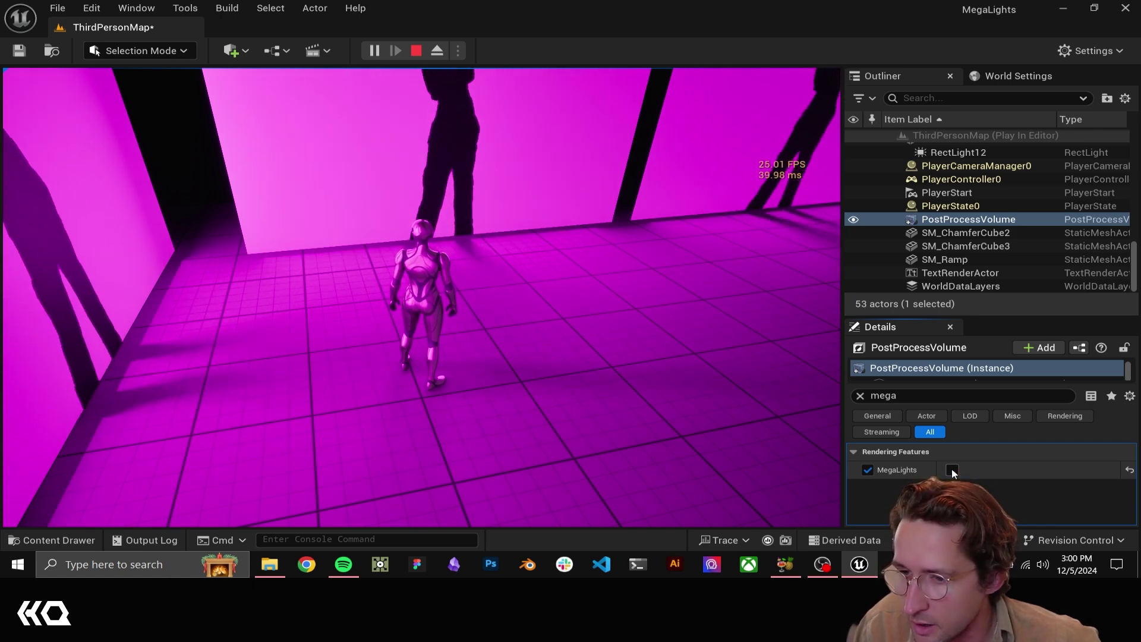
- Toggle the PostProcessVolume's MegaLights on and off several more times, ending off, to compare the frame rate beside the screens
left_click(953, 471)
left_click(953, 470)
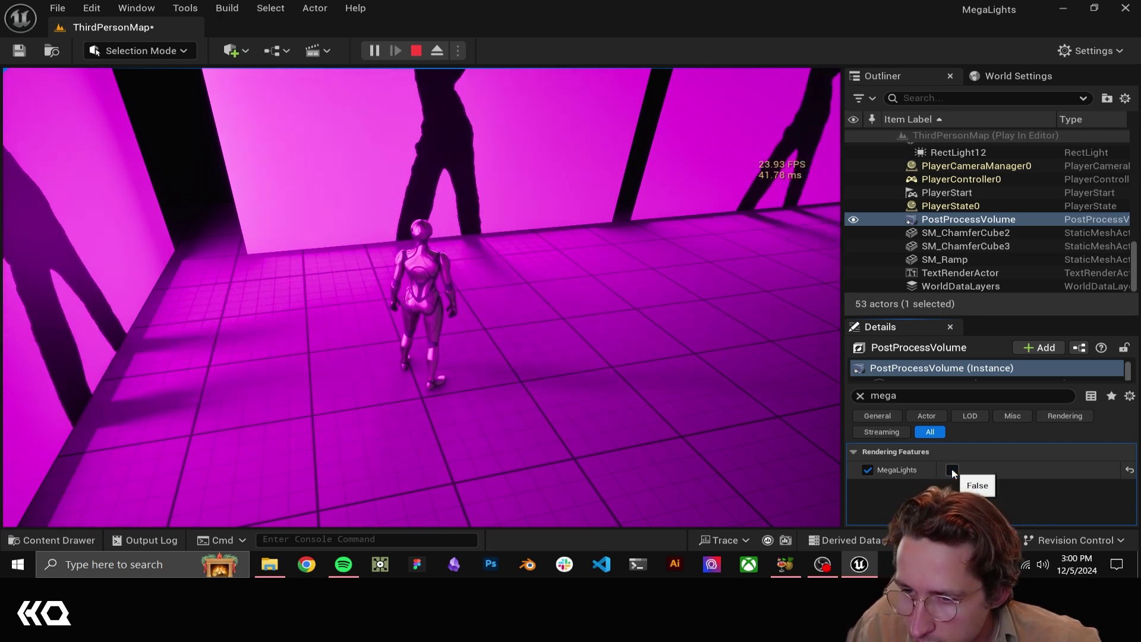
left_click(953, 471)
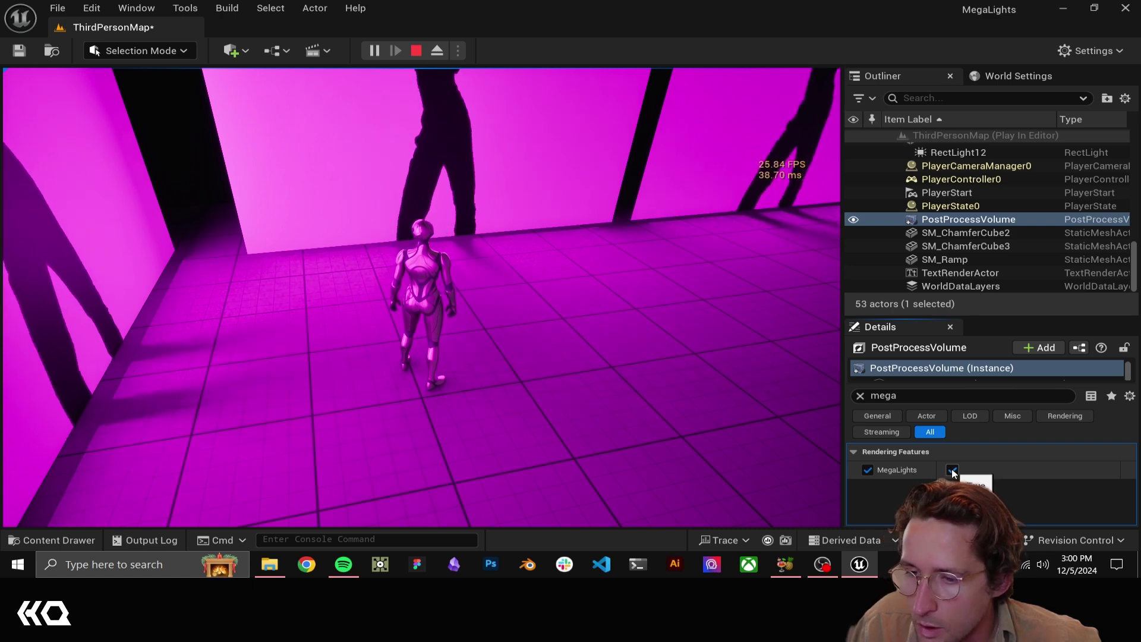
left_click(953, 470)
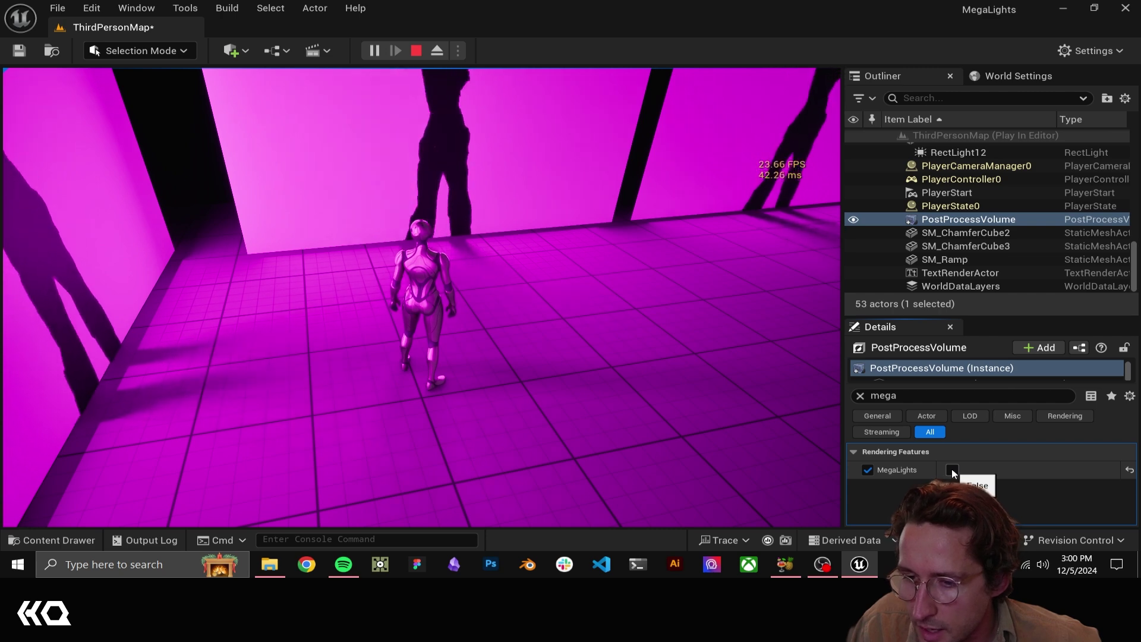
left_click(953, 470)
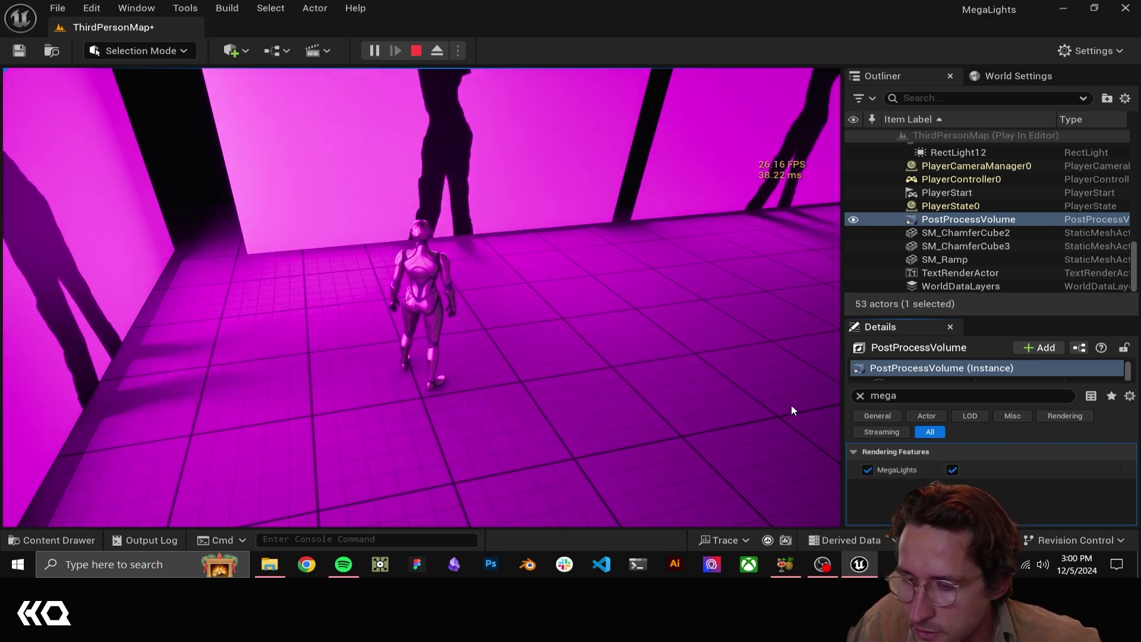
left_click(952, 471)
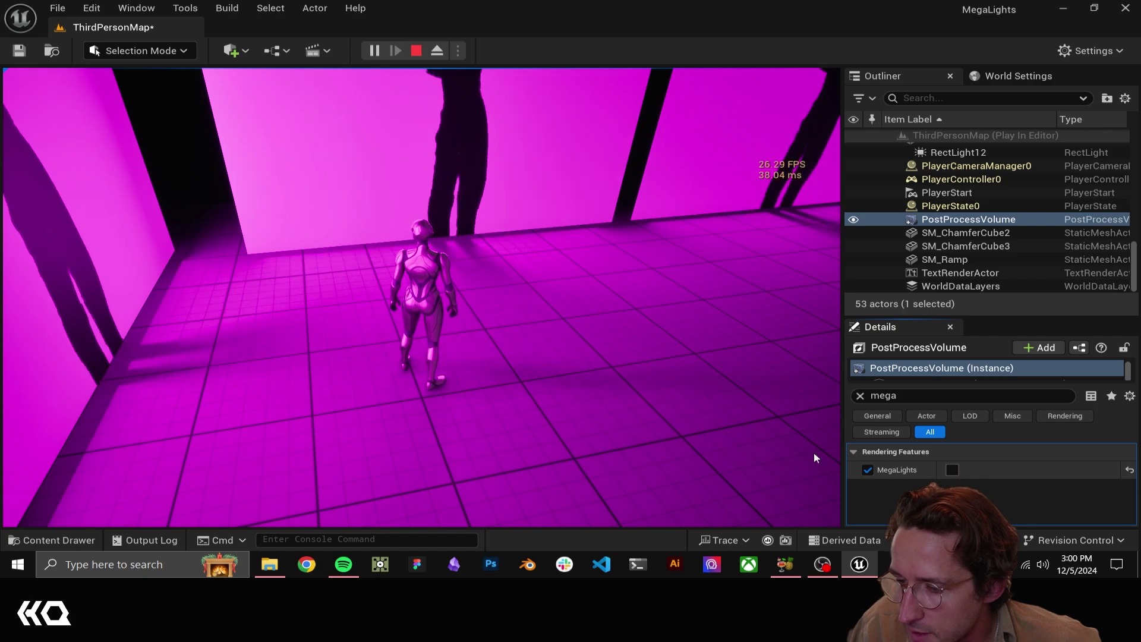
- Move the character away from the corner to view the ring of screens and re-enable MegaLights on the PostProcessVolume
left_click(447, 367)
key("w")
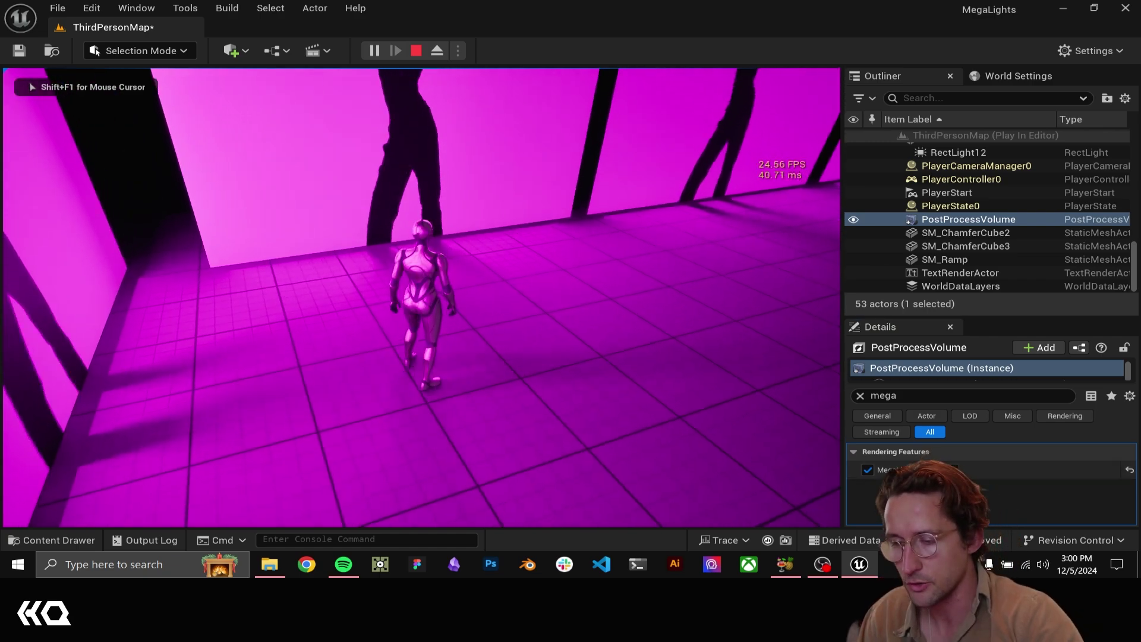
key("d")
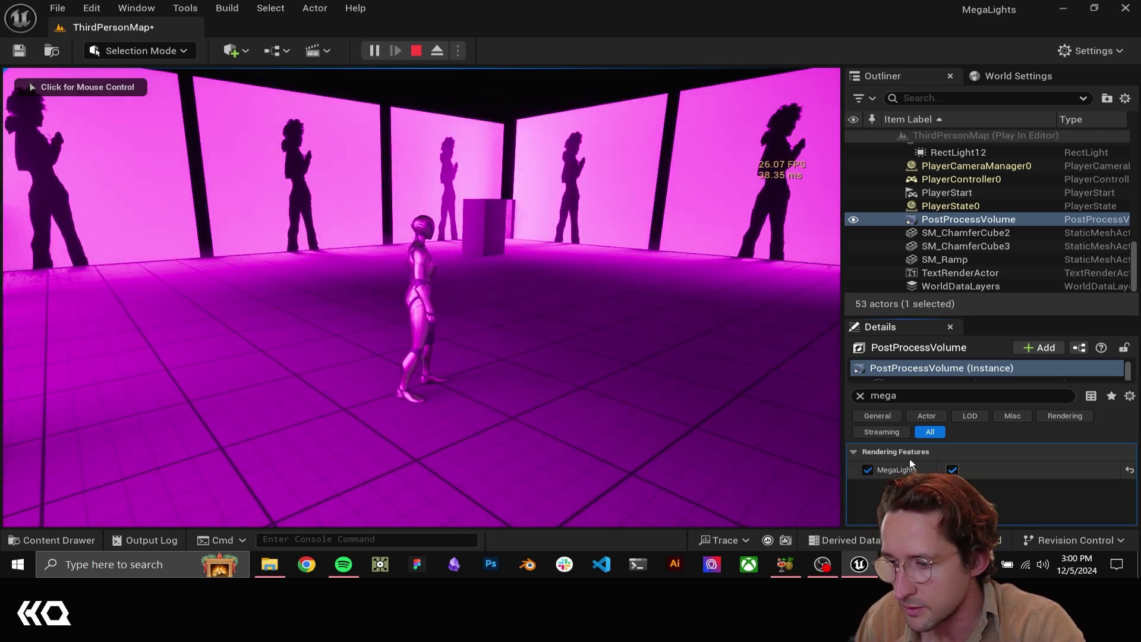
left_click(481, 321)
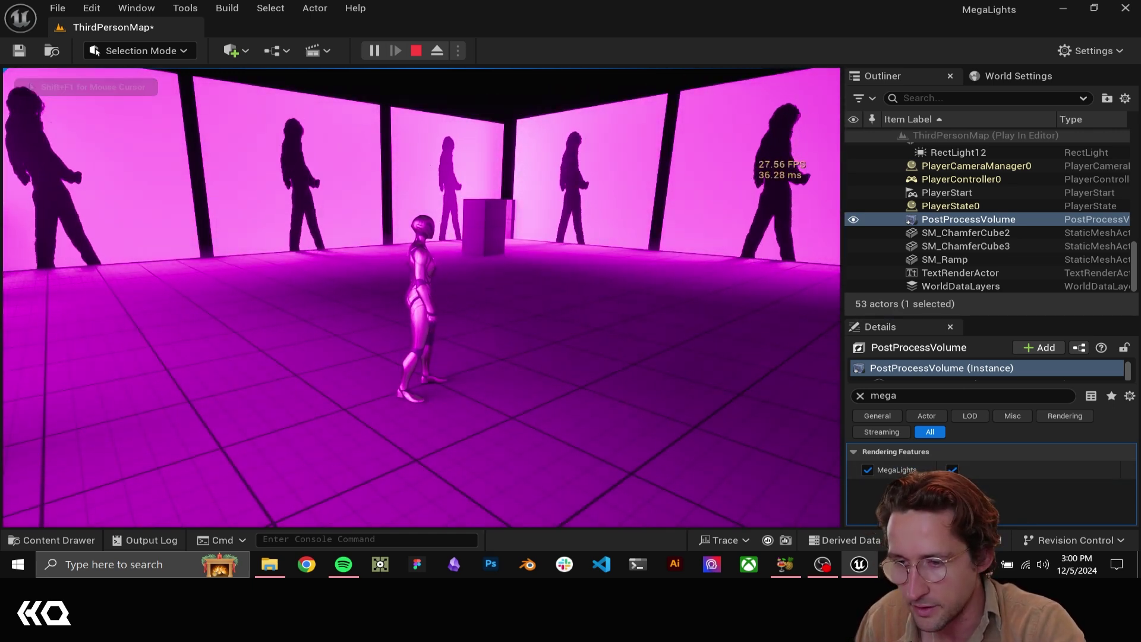
- Run the character along the video screens with MegaLights enabled to examine the lighting and shadows
key("w")
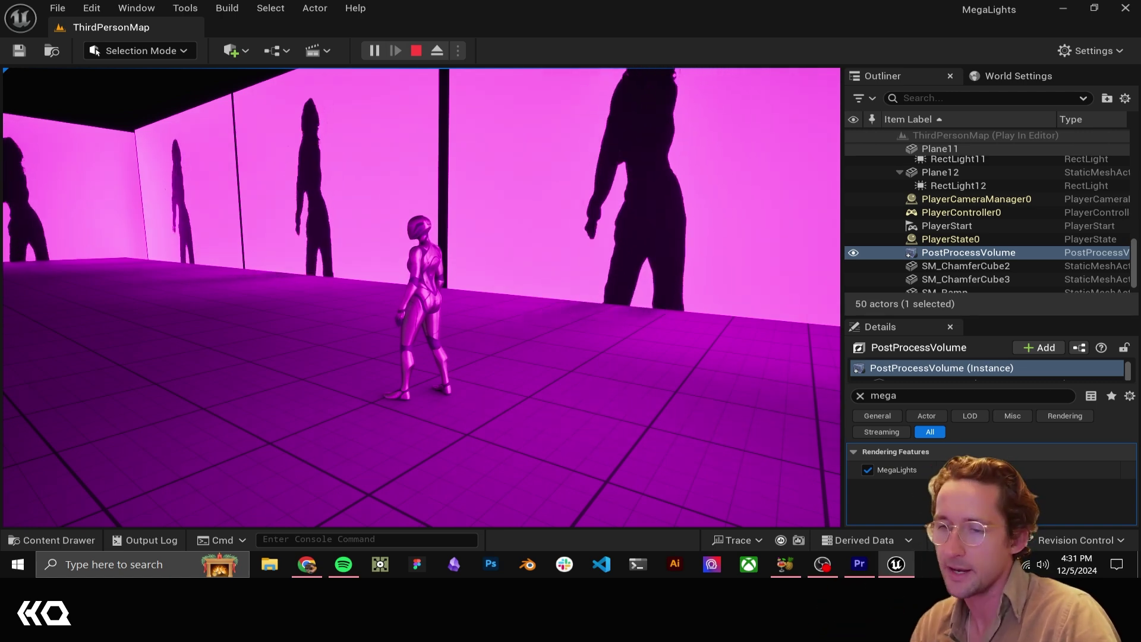
key("a")
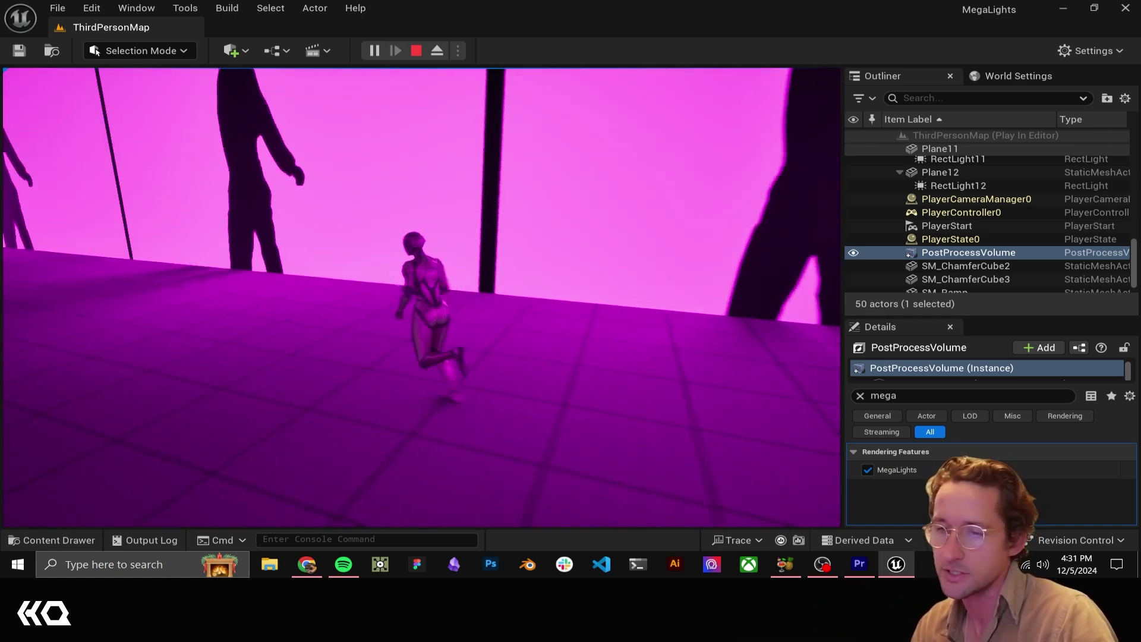
key("w")
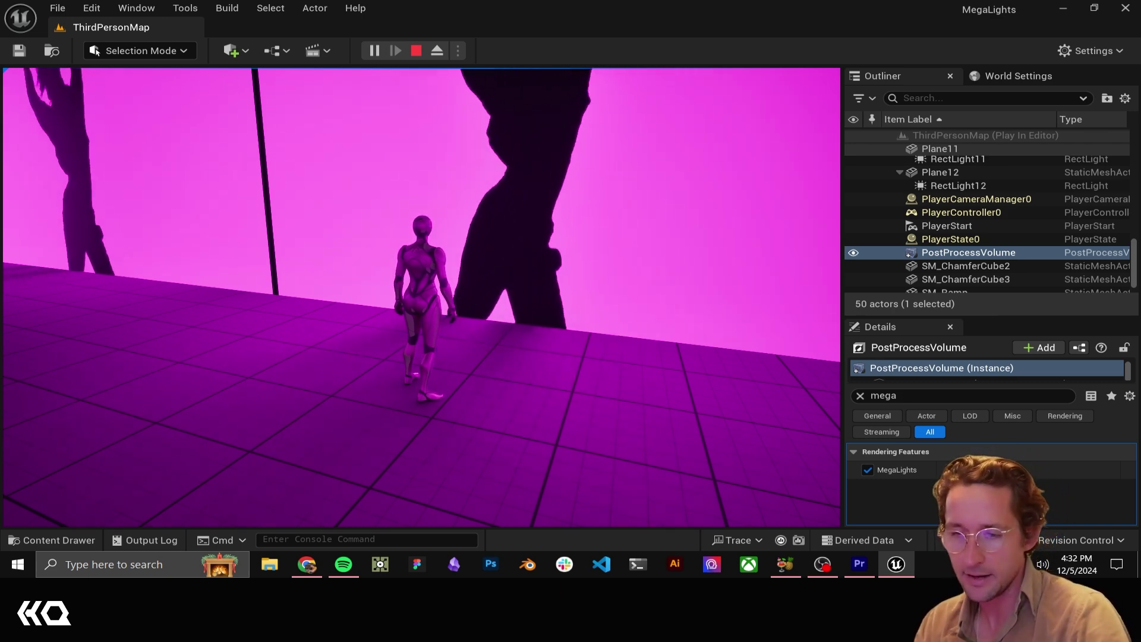
key("w")
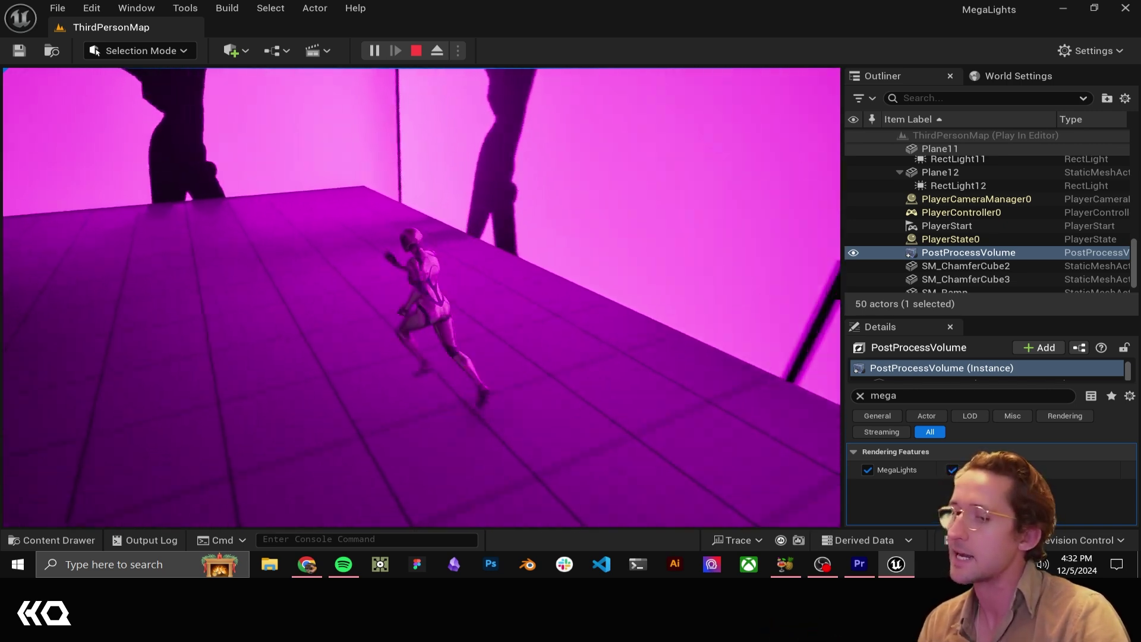
key("a")
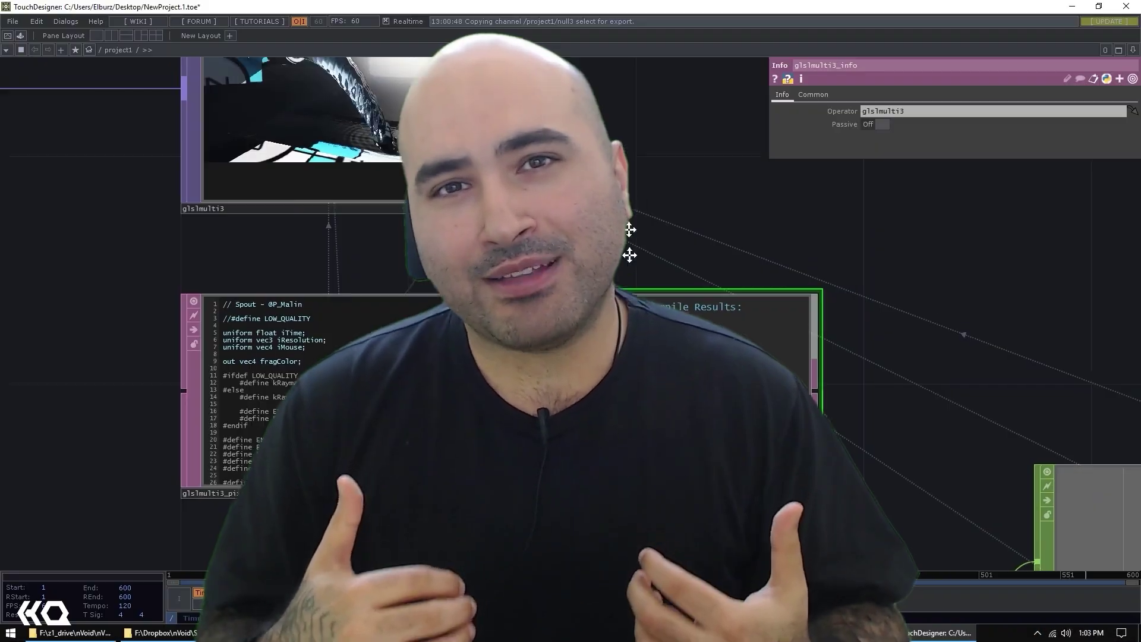
left_click_drag(688, 443, 688, 288)
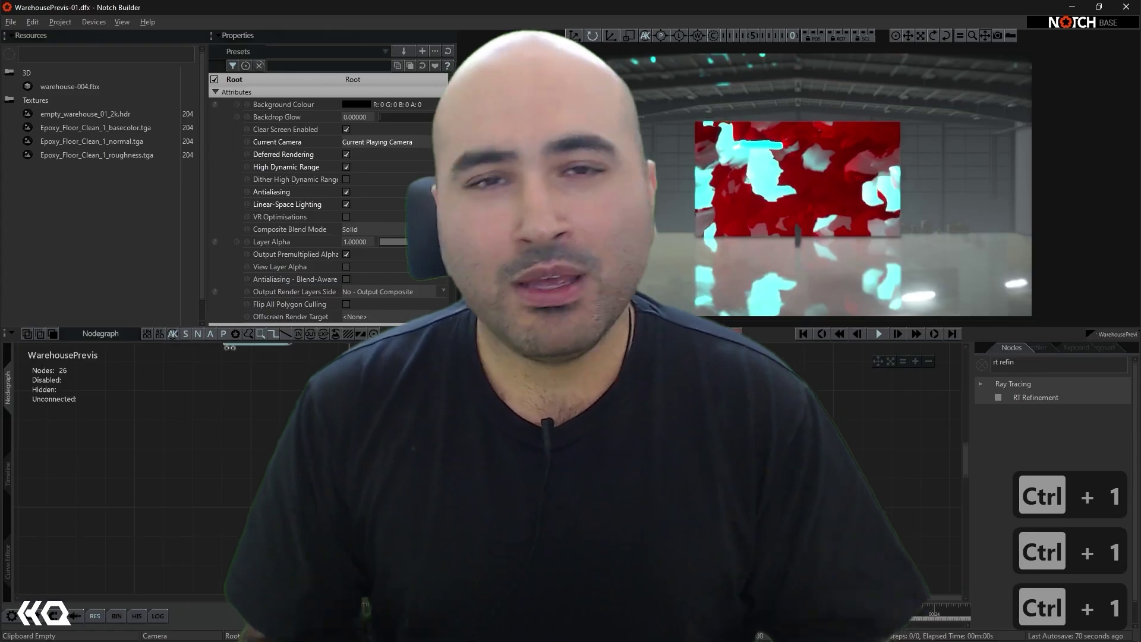
right_click_drag(535, 452, 544, 472)
middle_click(544, 463)
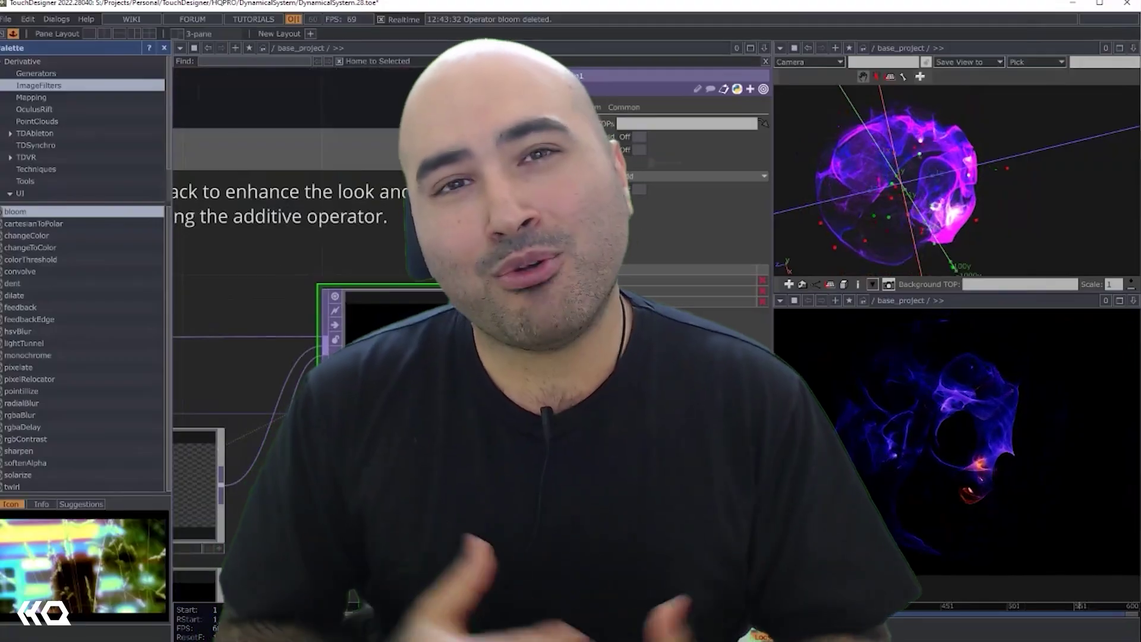
scroll(365, 143, "down", 2)
left_click_drag(365, 143, 443, 279)
scroll(475, 440, "up", 6)
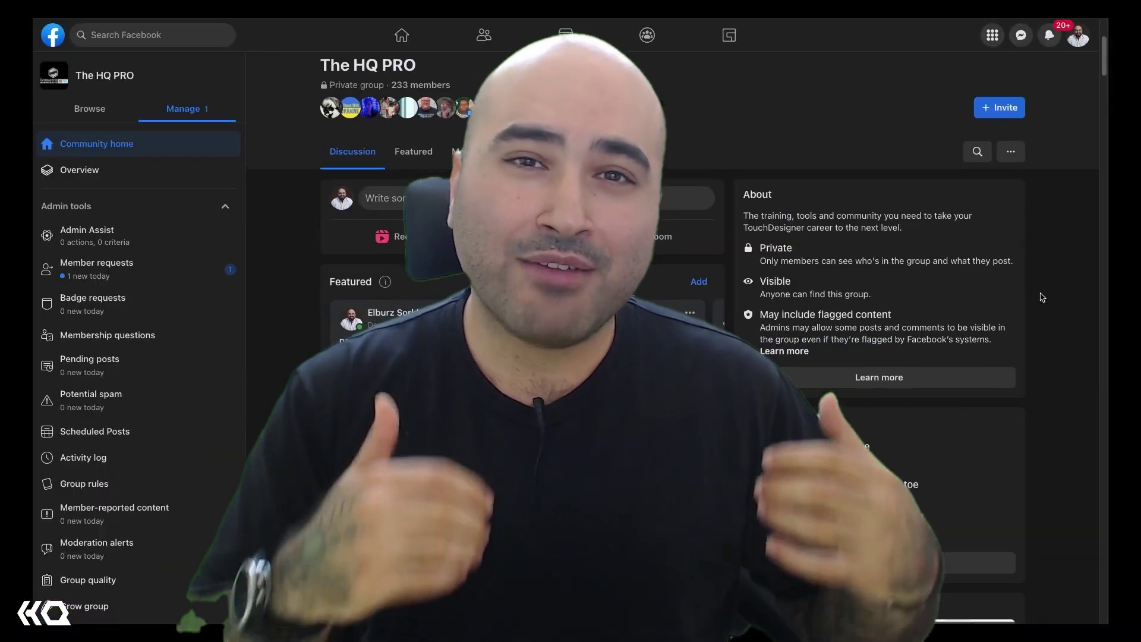
scroll(1042, 298, "down", 5)
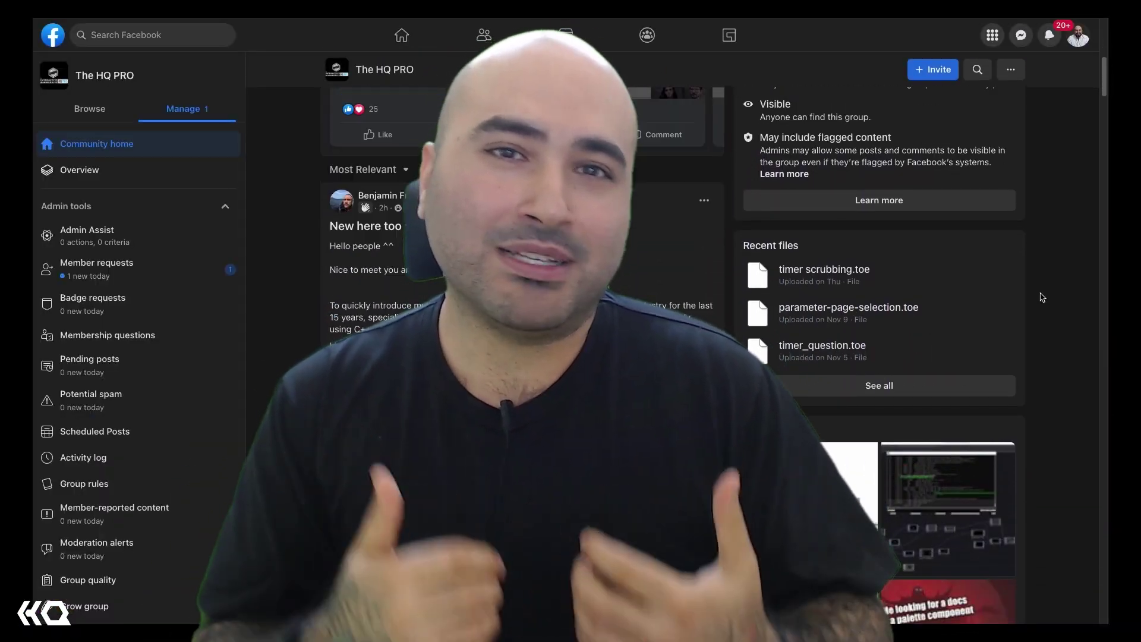
scroll(1042, 297, "down", 5)
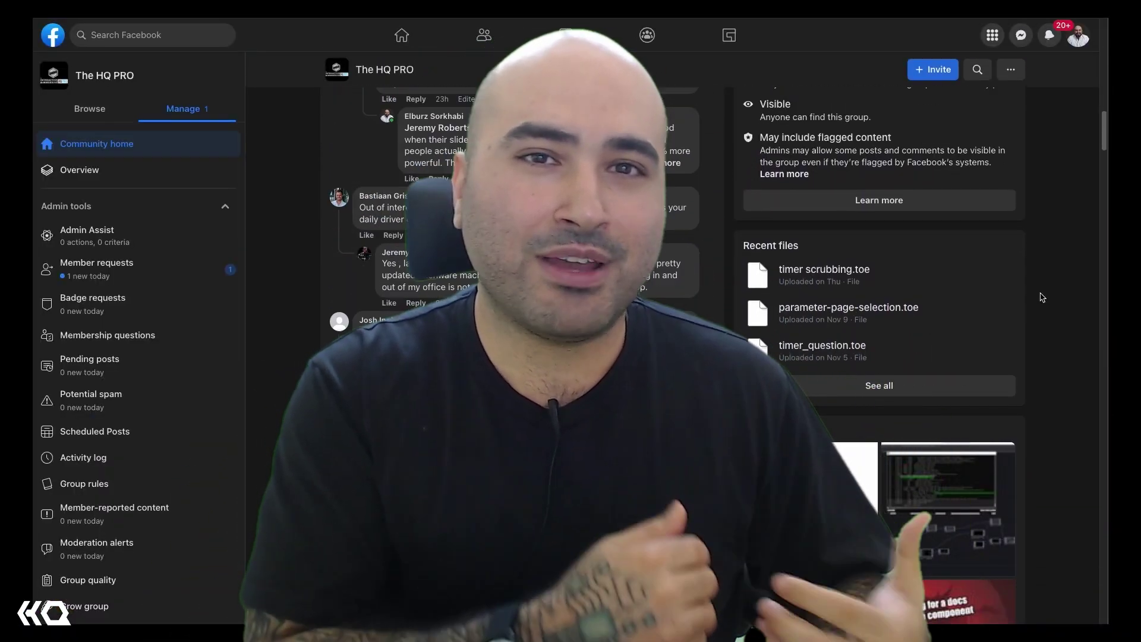
scroll(1042, 298, "down", 5)
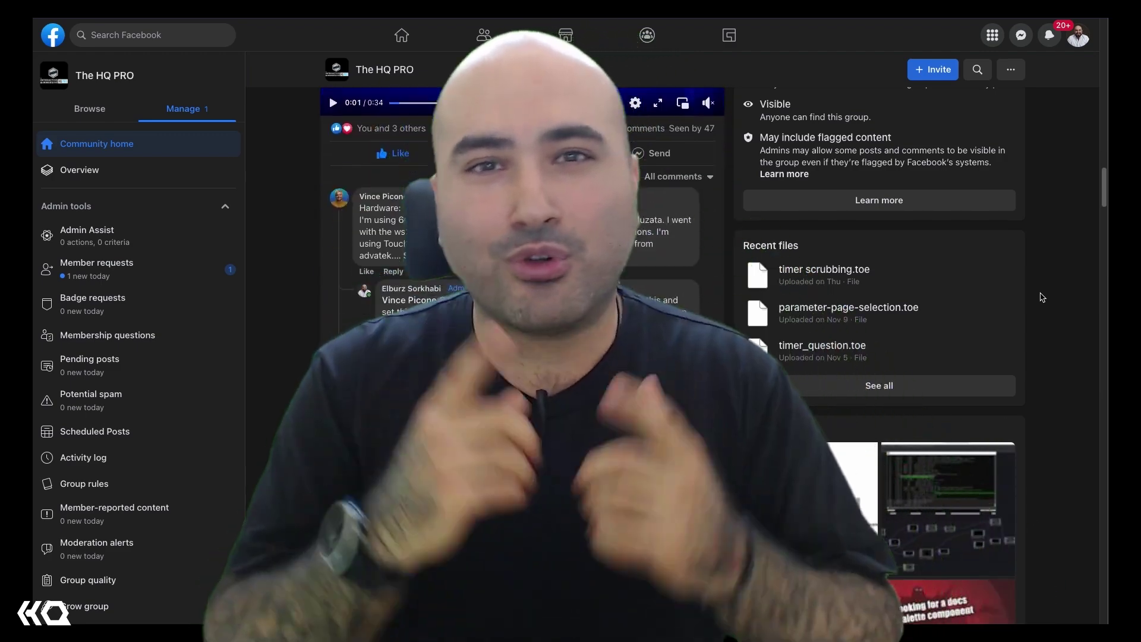